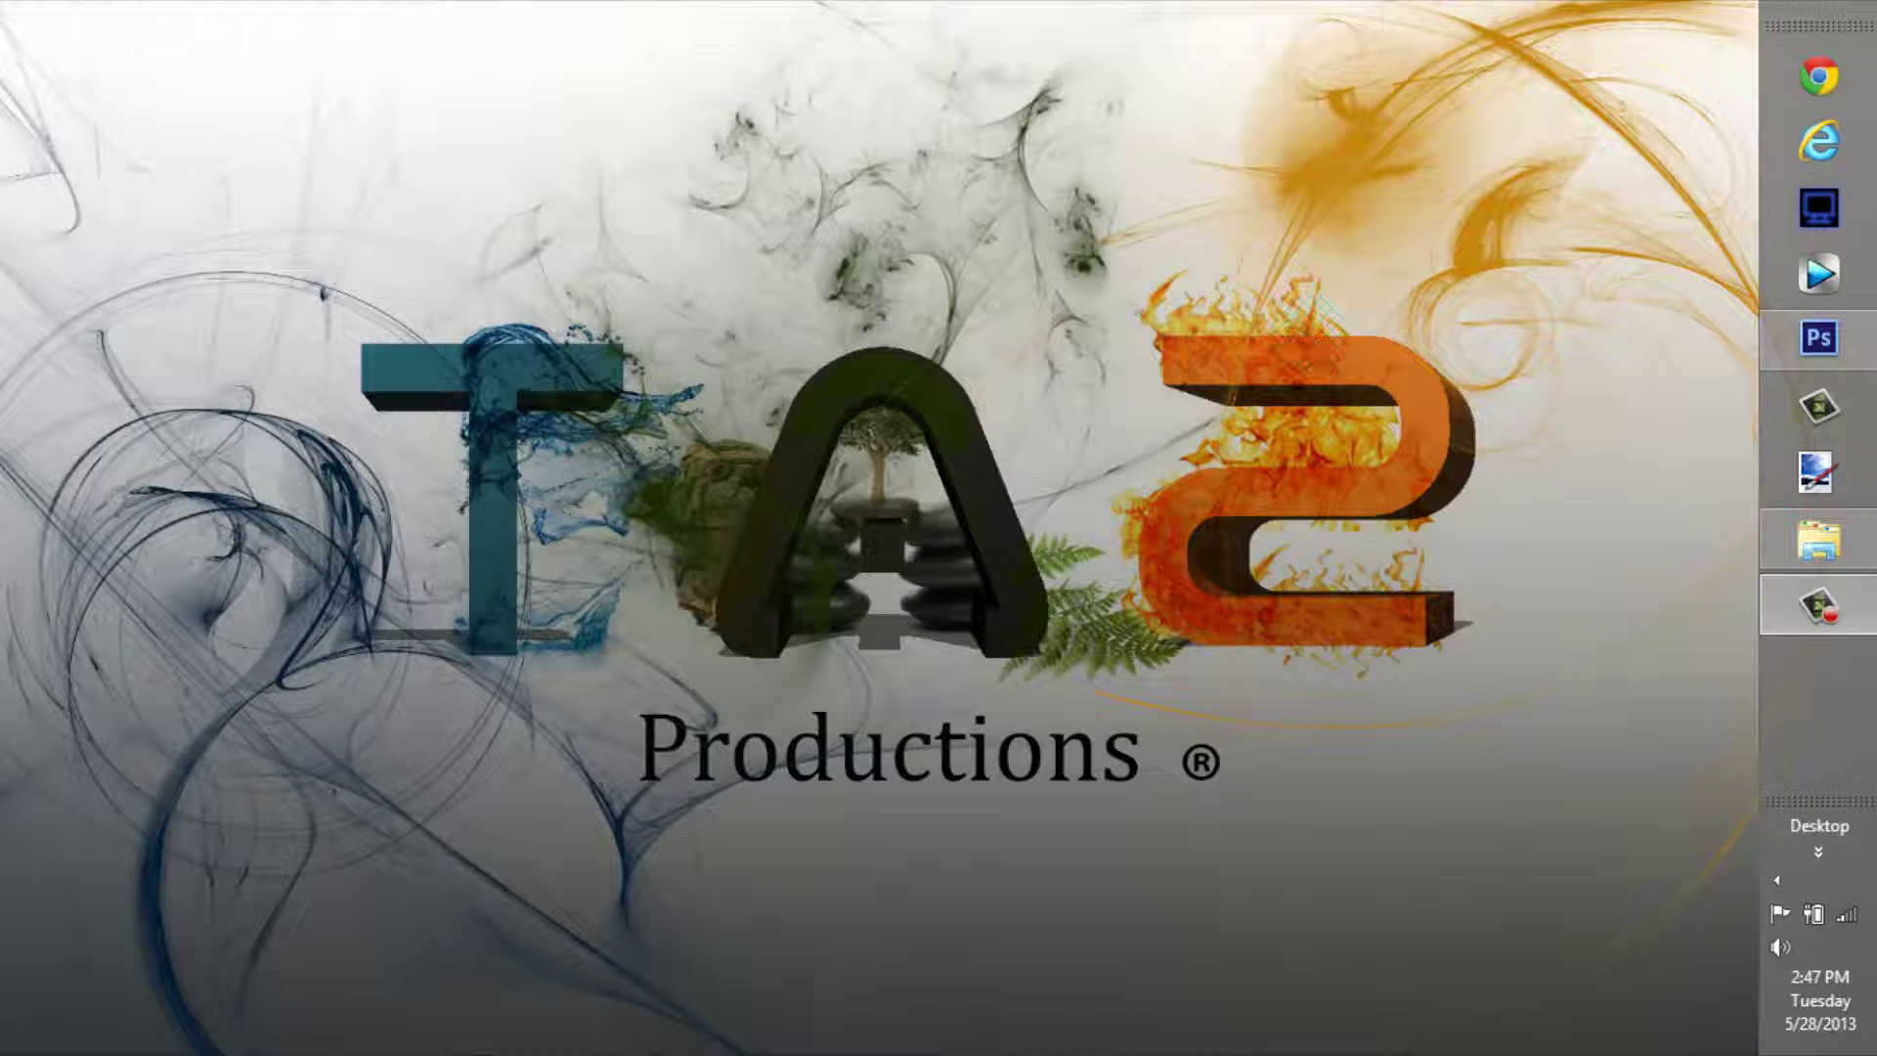
Switch from the desktop to the already-running Photoshop CS6 window
click(1833, 344)
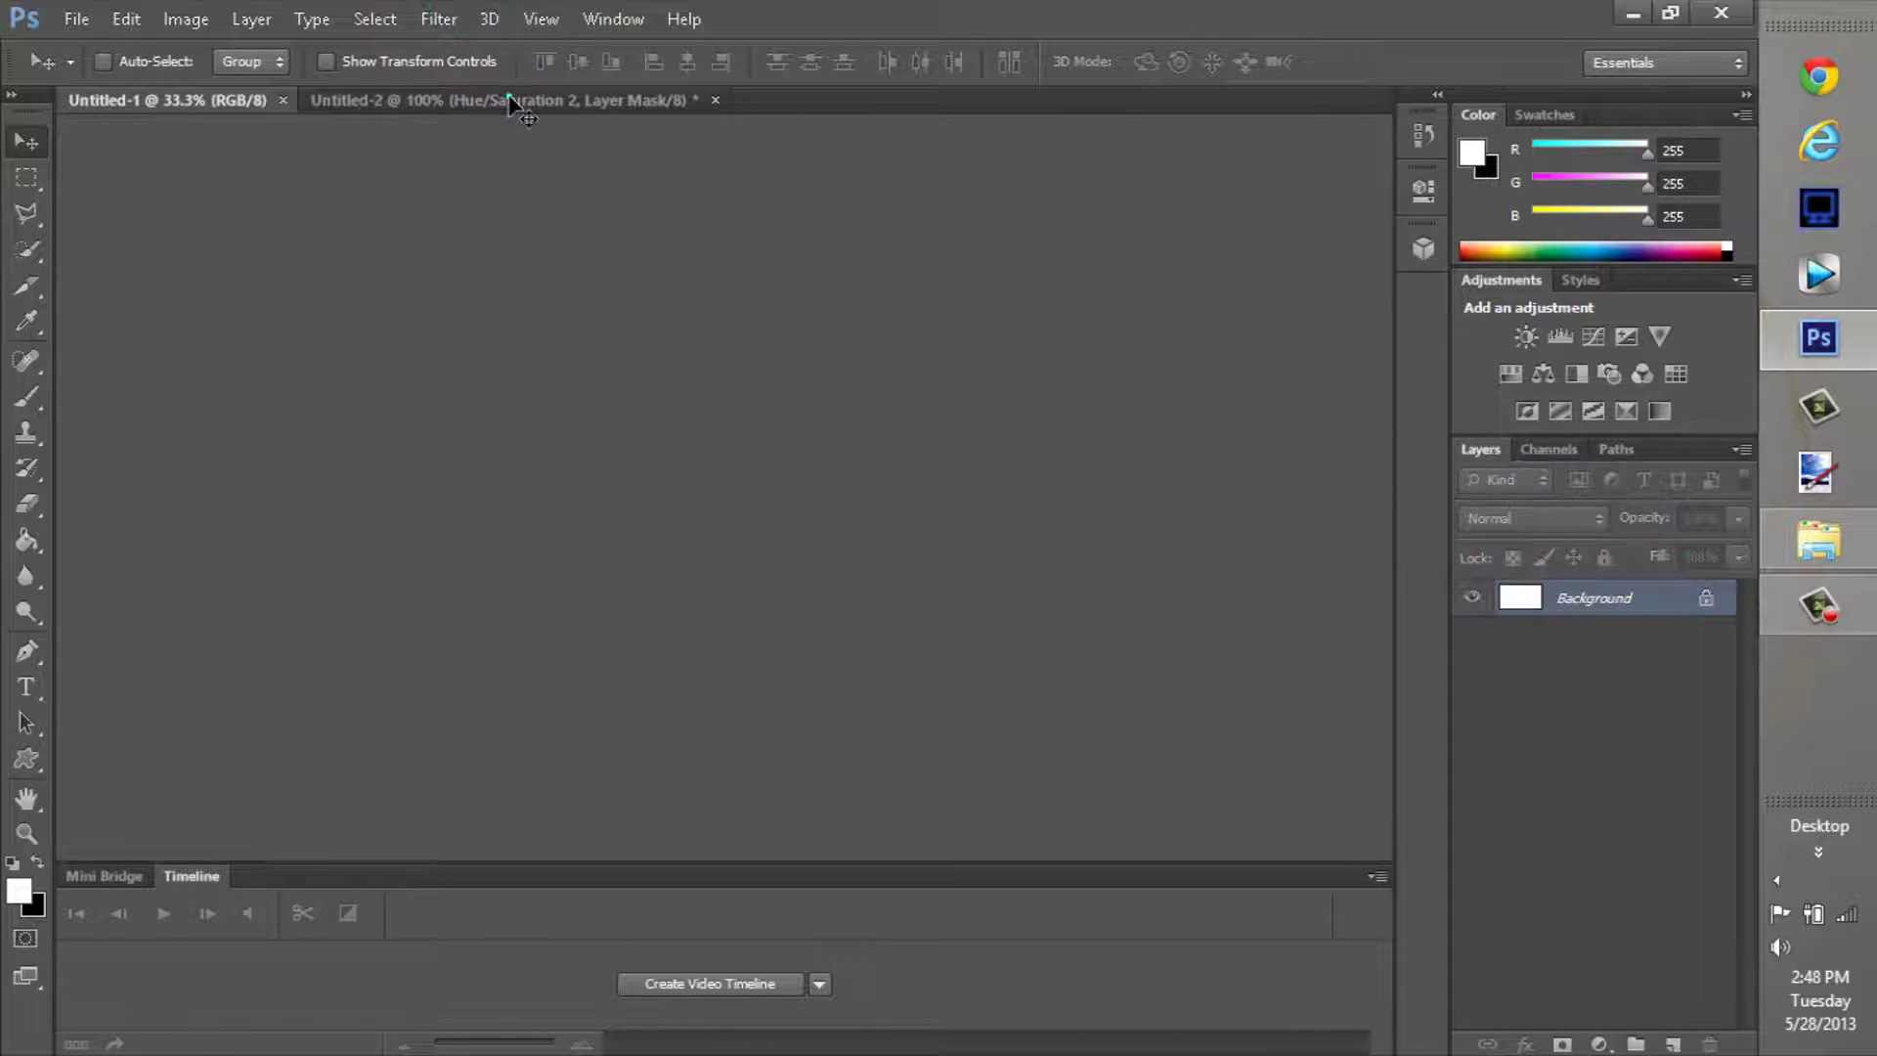
mouse_move(508, 103)
mouse_down()
mouse_move(779, 419)
mouse_move(662, 507)
mouse_move(963, 532)
mouse_move(641, 315)
mouse_move(608, 231)
mouse_move(470, 104)
mouse_up()
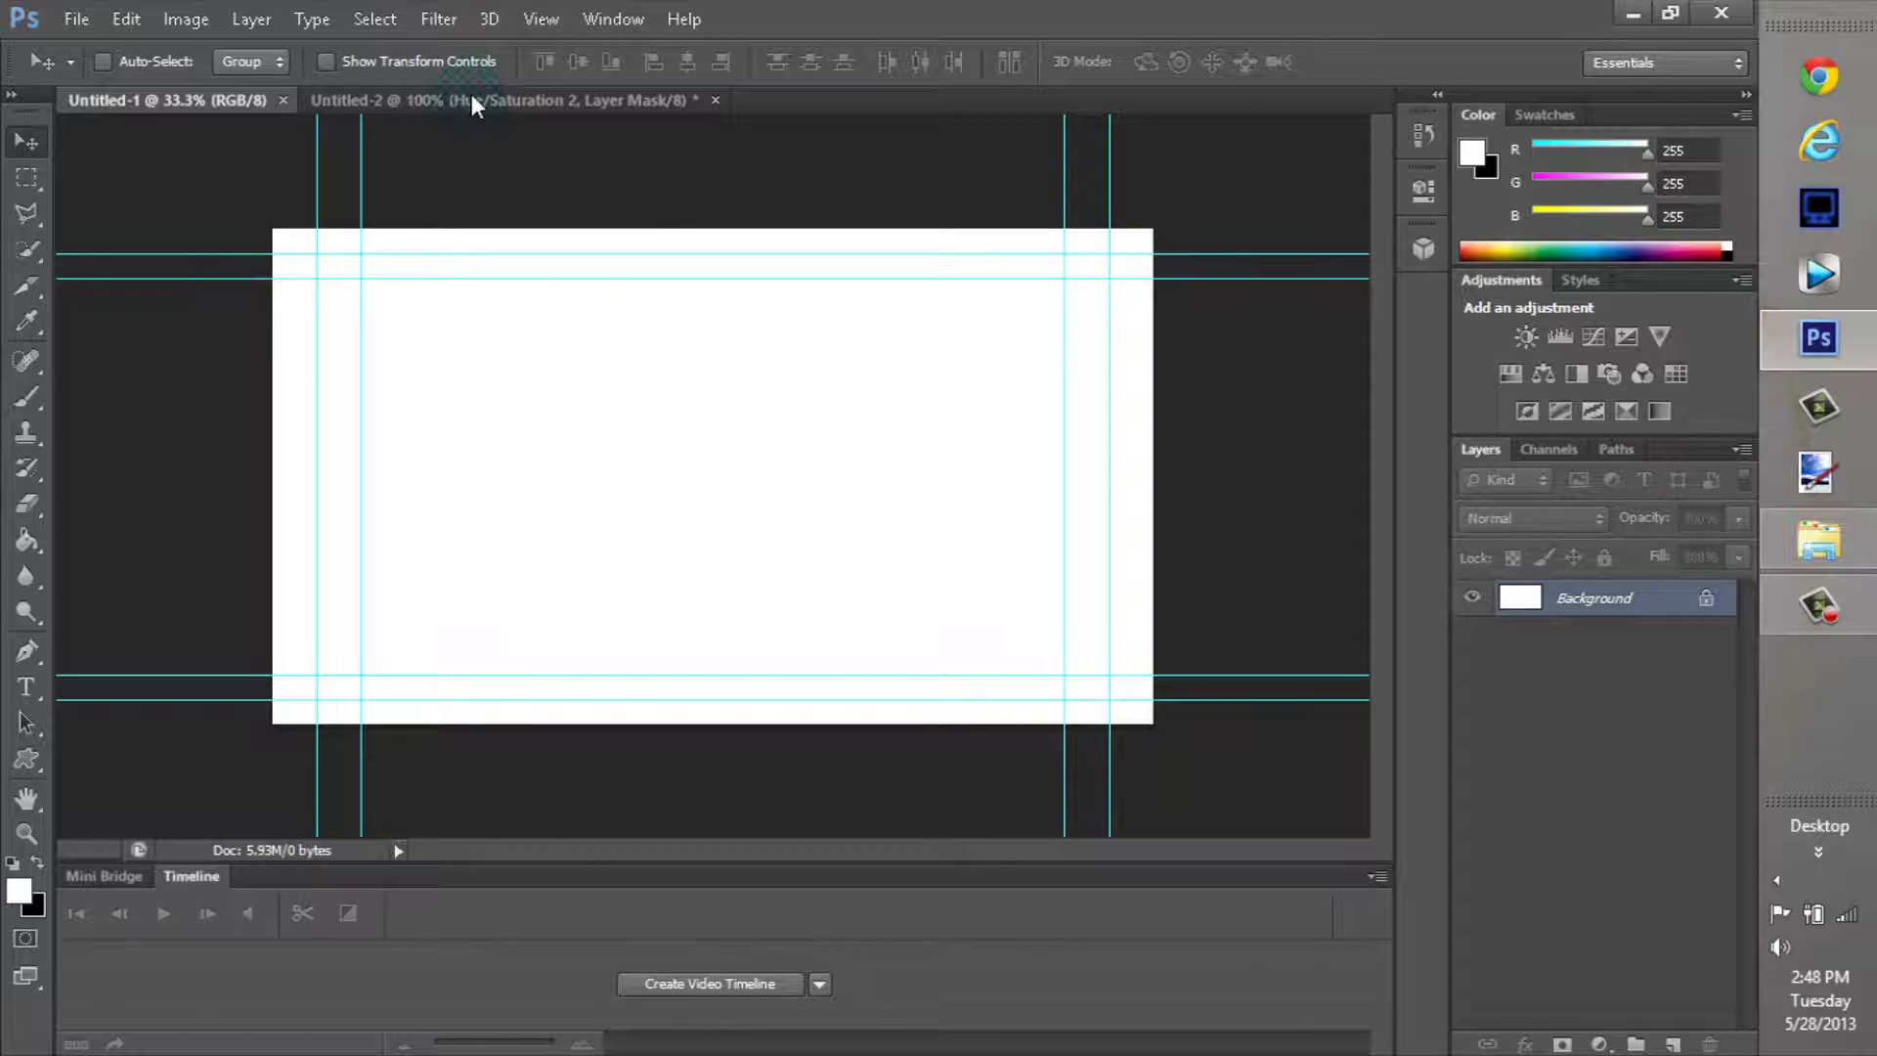
drag(481, 179, 542, 273)
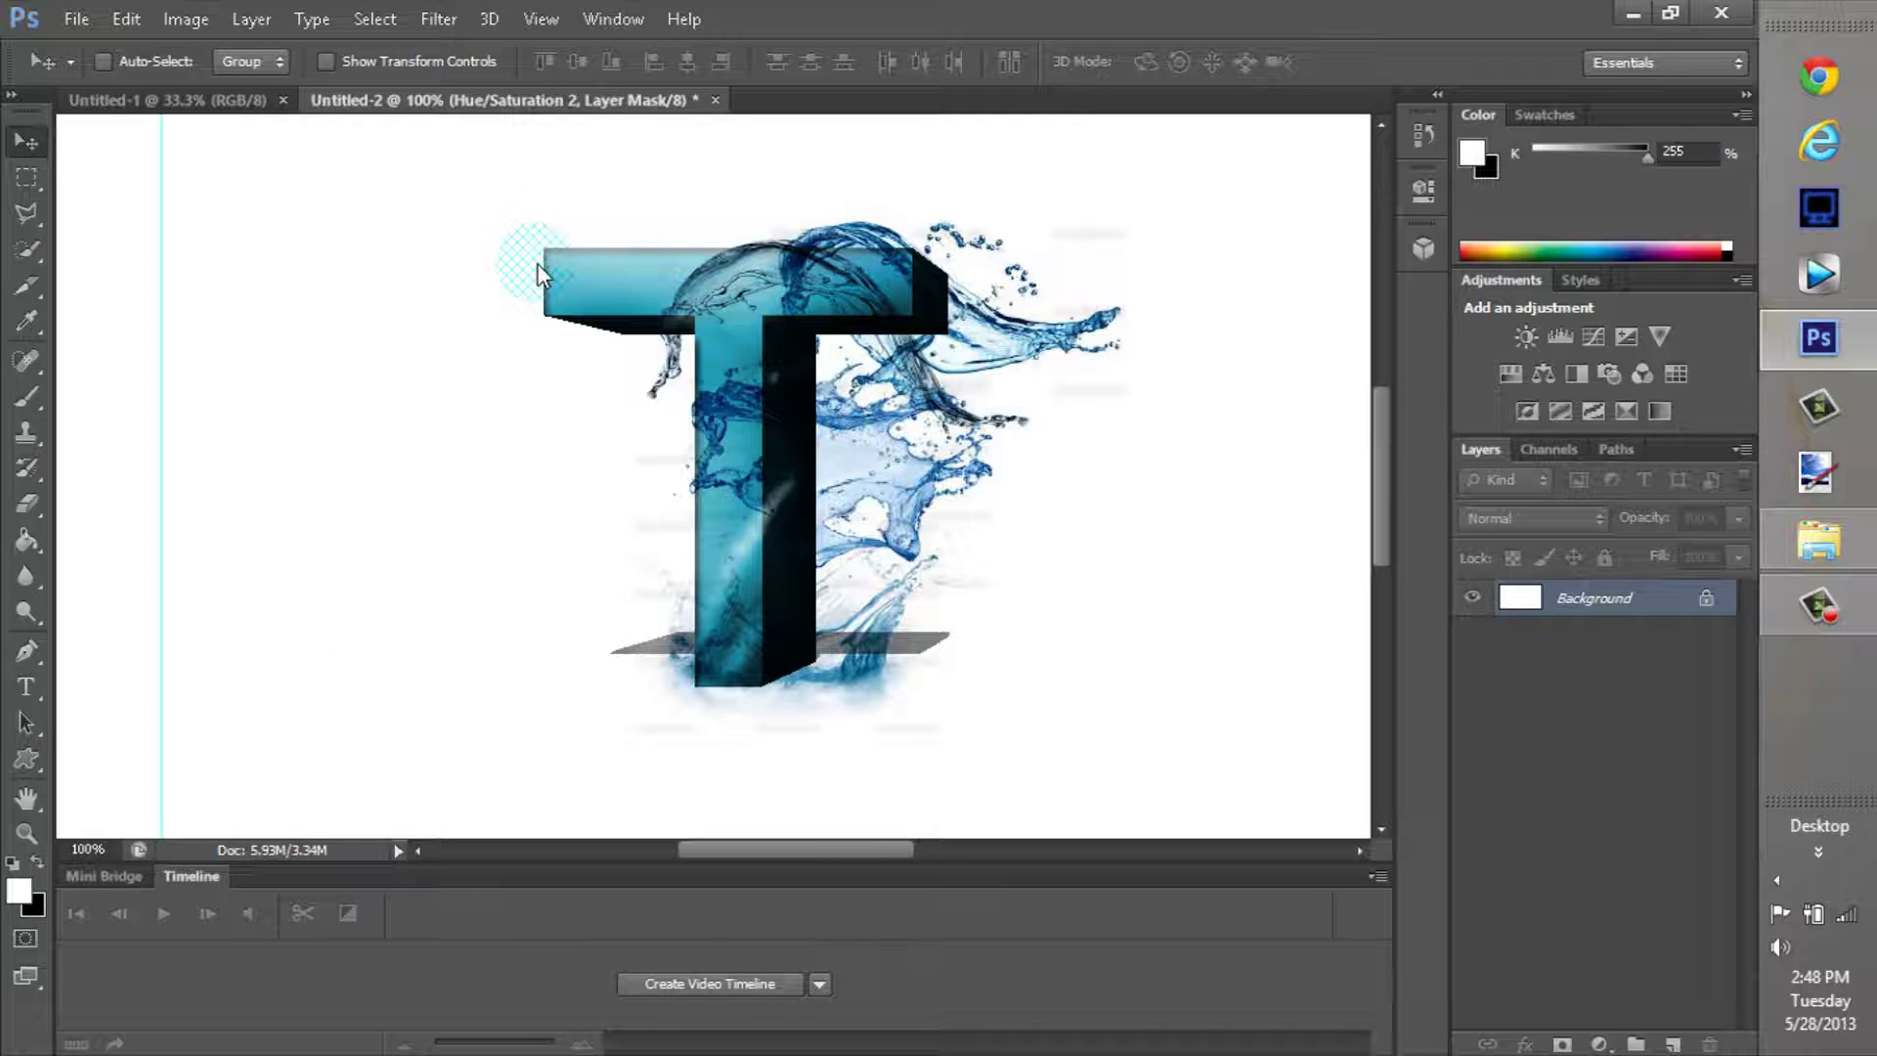
drag(536, 262, 537, 262)
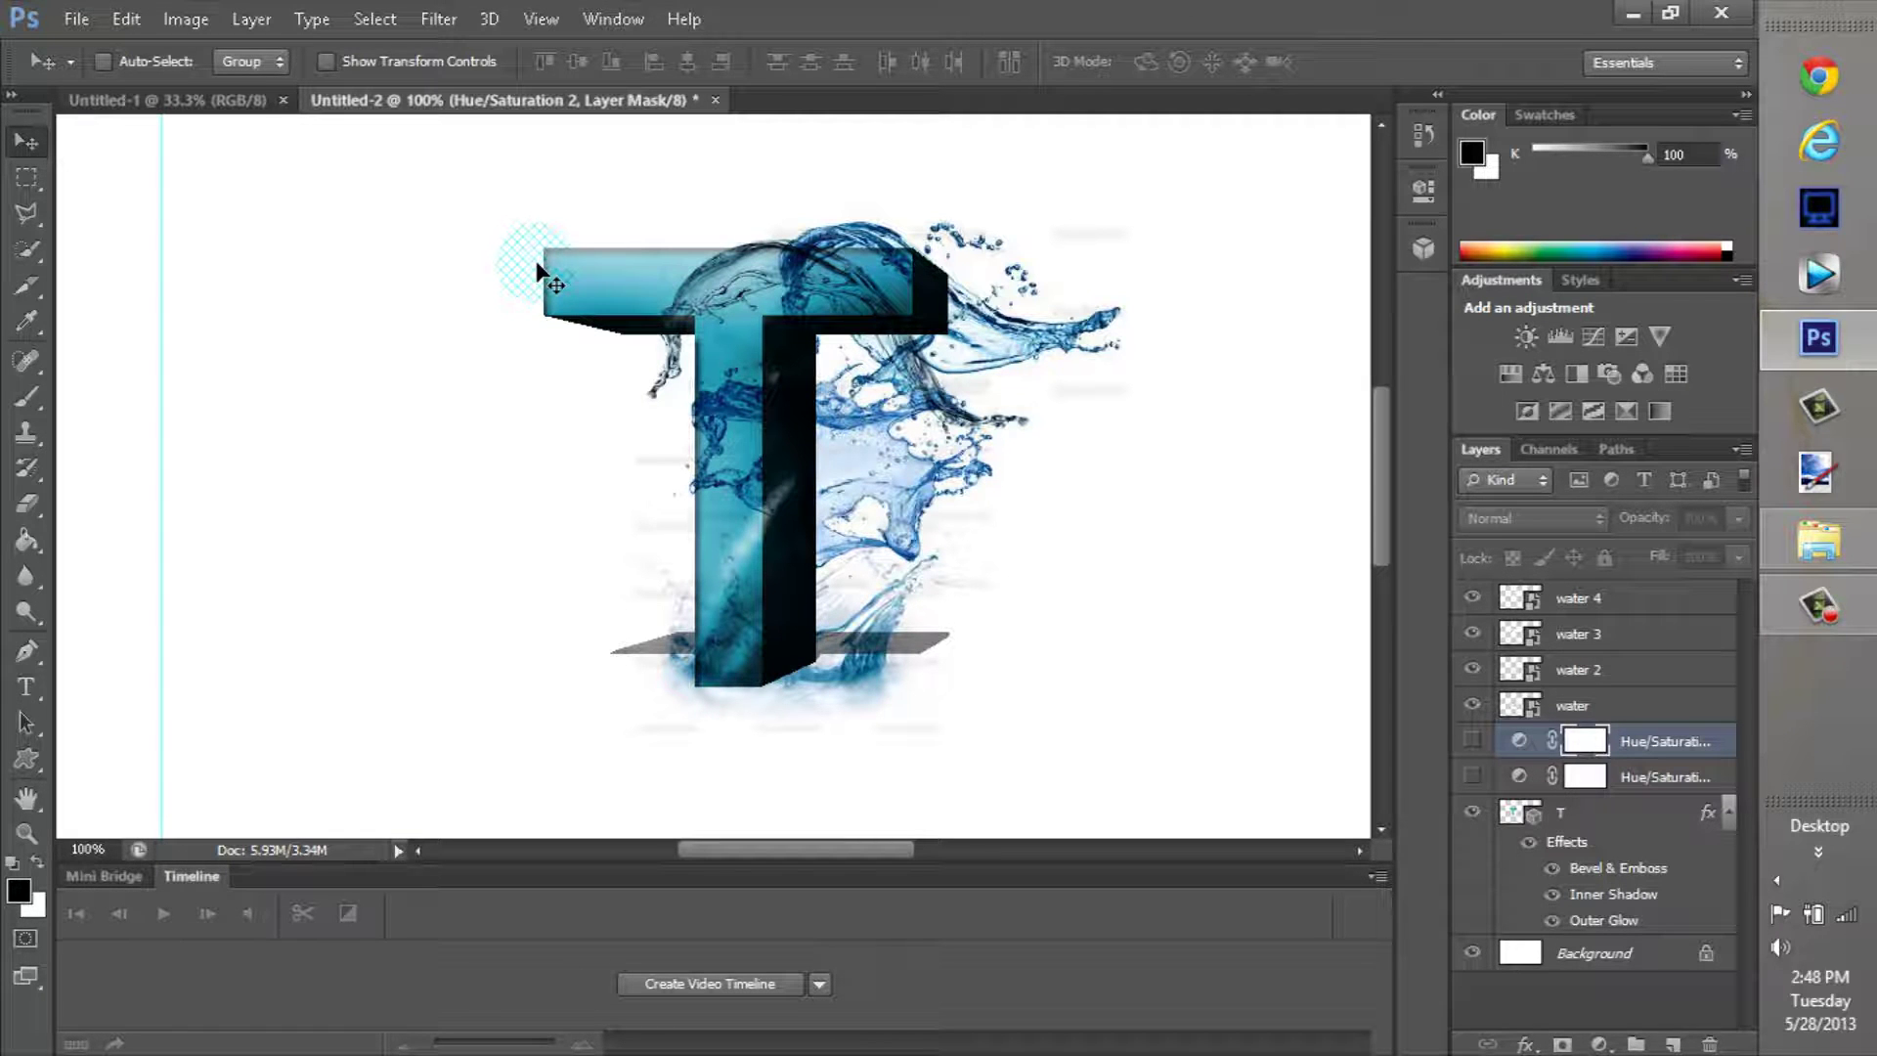
mouse_move(538, 264)
mouse_down()
mouse_move(1277, 427)
mouse_move(1390, 540)
mouse_move(1392, 493)
mouse_move(1375, 524)
mouse_move(1123, 539)
mouse_move(641, 532)
mouse_move(93, 850)
mouse_move(179, 109)
mouse_move(125, 49)
mouse_move(167, 92)
mouse_move(402, 636)
mouse_move(524, 532)
mouse_move(415, 356)
mouse_move(612, 348)
mouse_move(624, 453)
mouse_move(283, 233)
mouse_up()
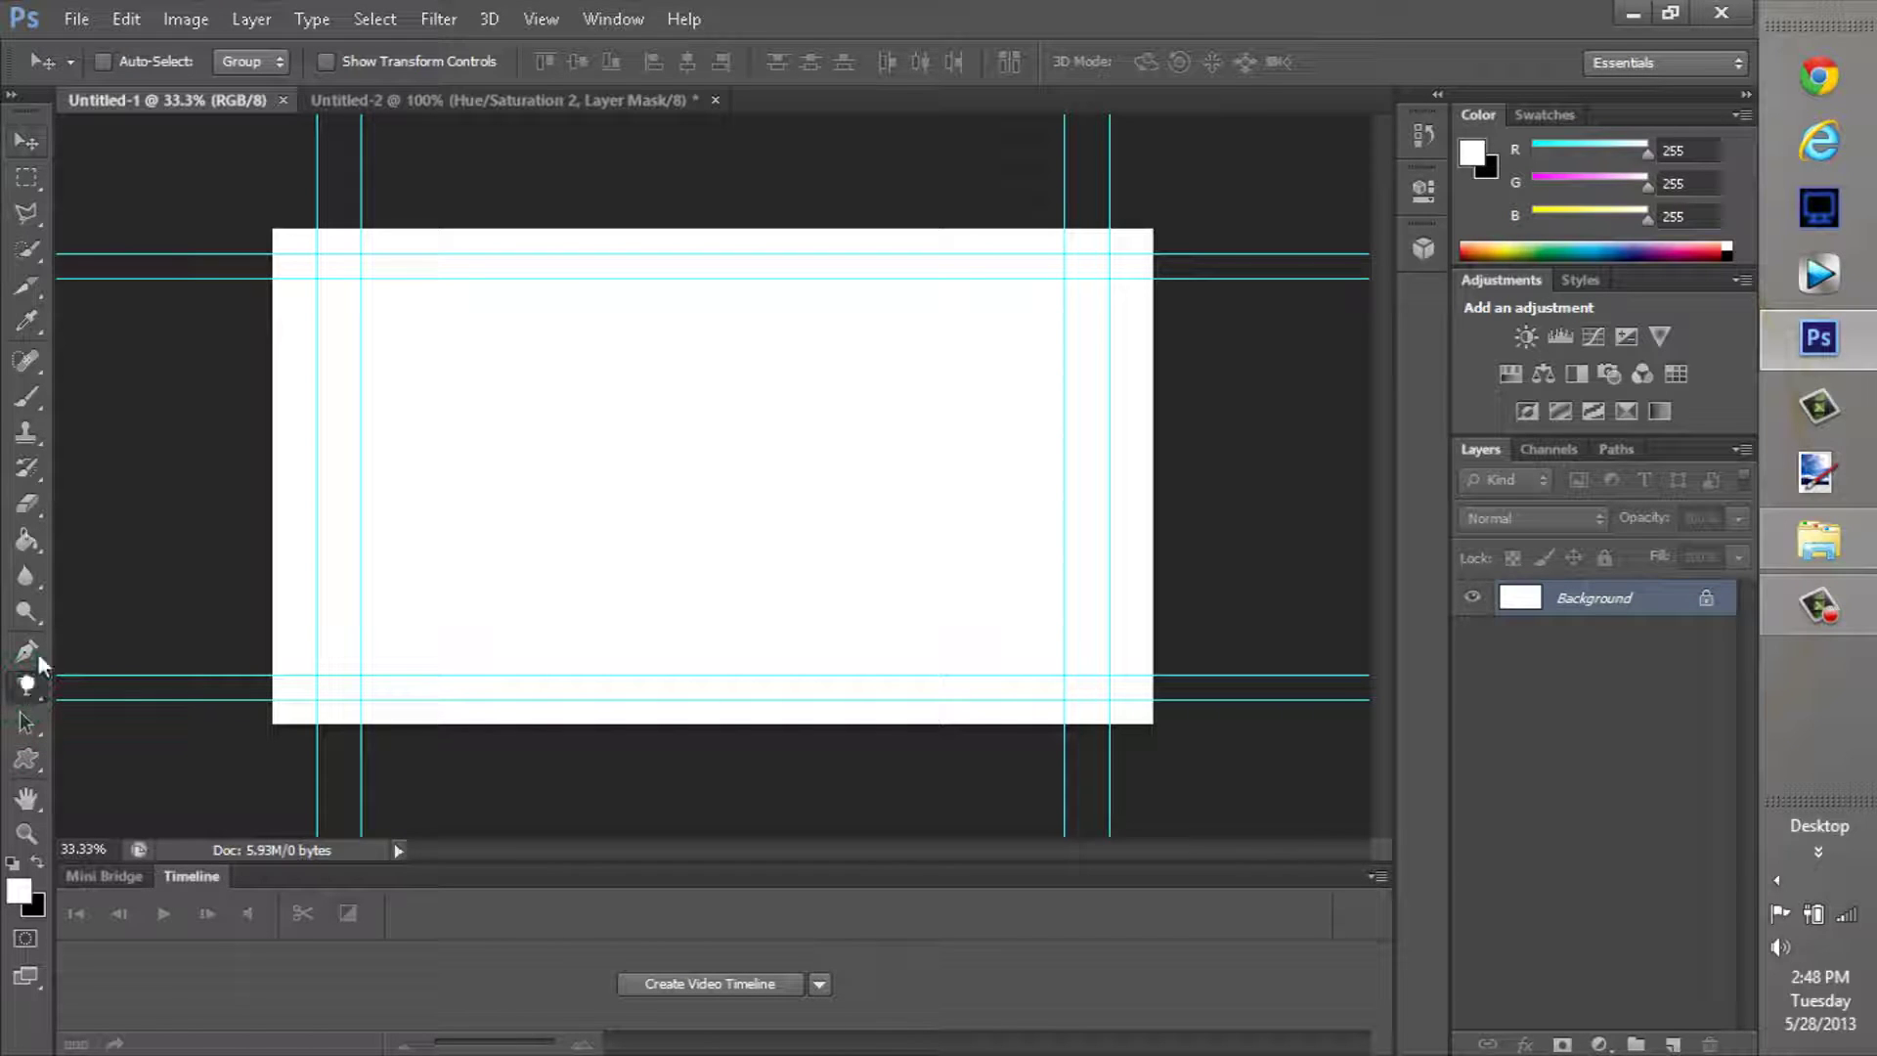
Type a cyan 530 pt '01 Digitall' letter T in the canvas's upper left and commit it
click(25, 687)
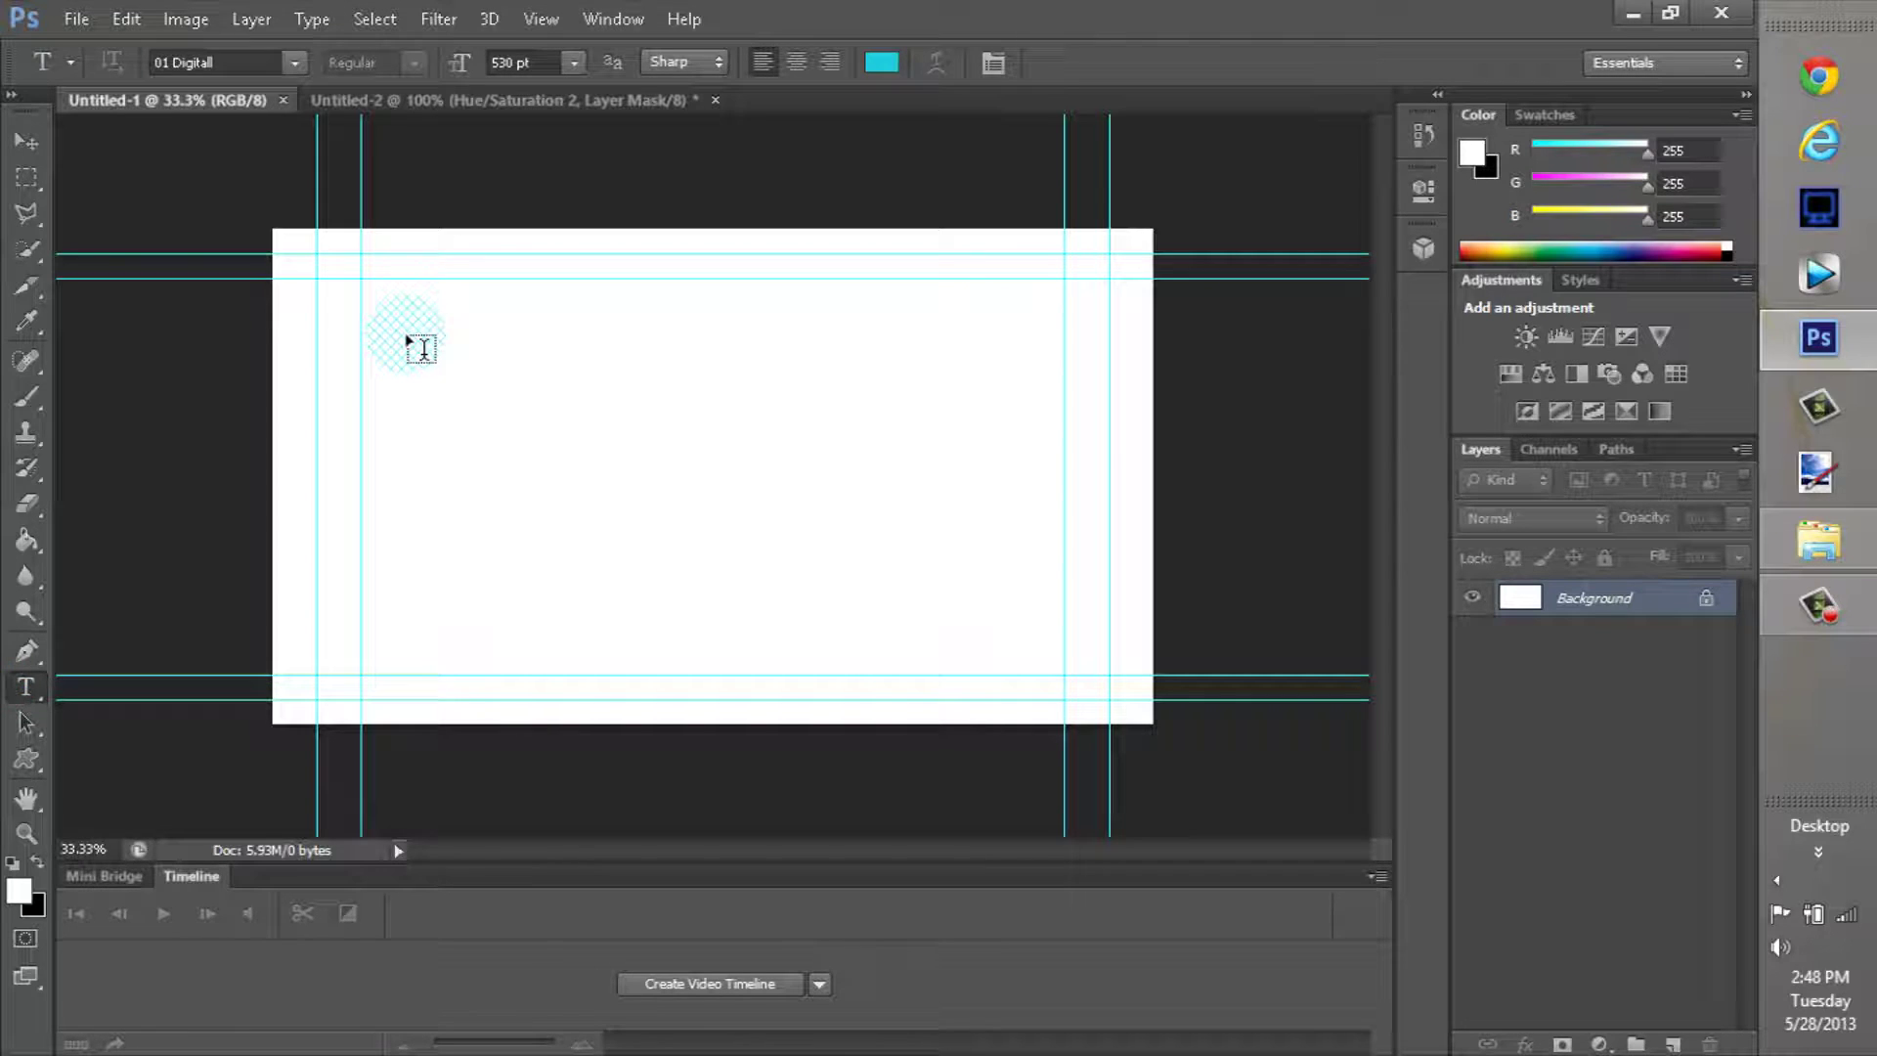
click(373, 289)
mouse_move(673, 530)
mouse_down()
mouse_move(743, 549)
mouse_move(691, 553)
mouse_up()
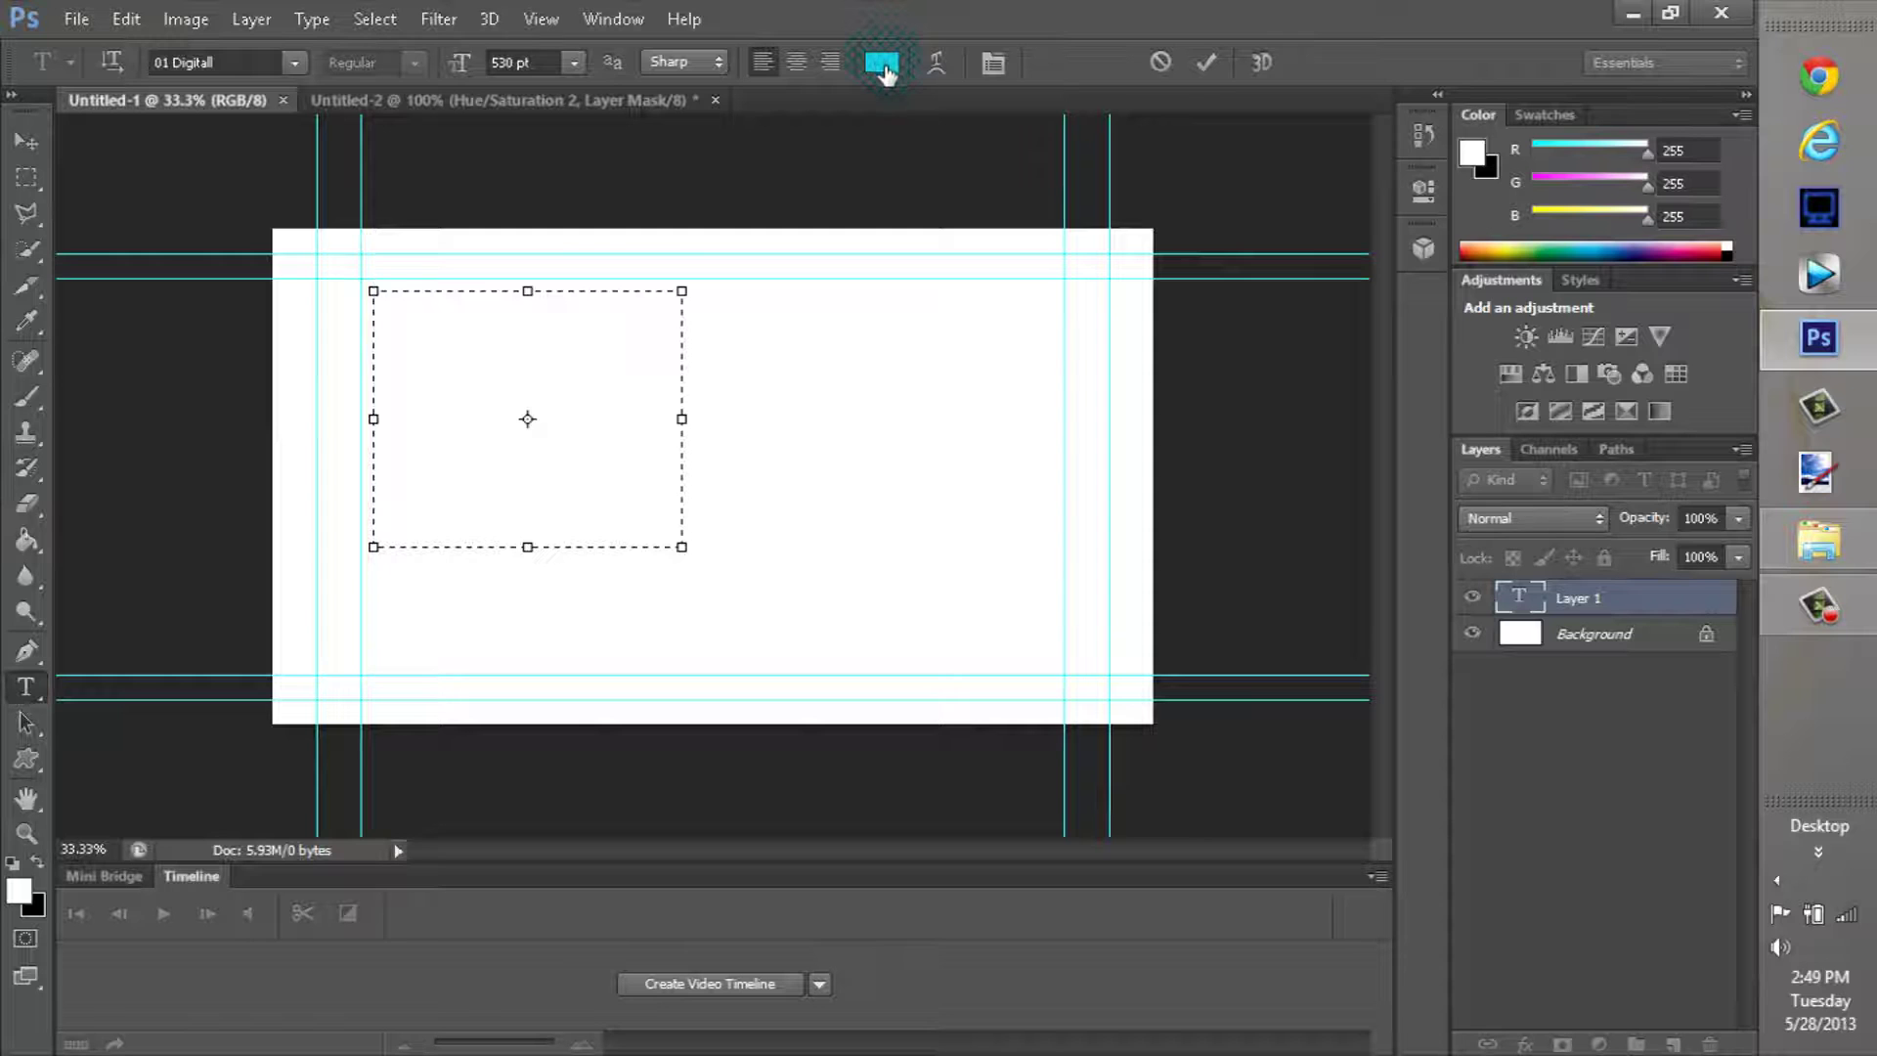
text(T)
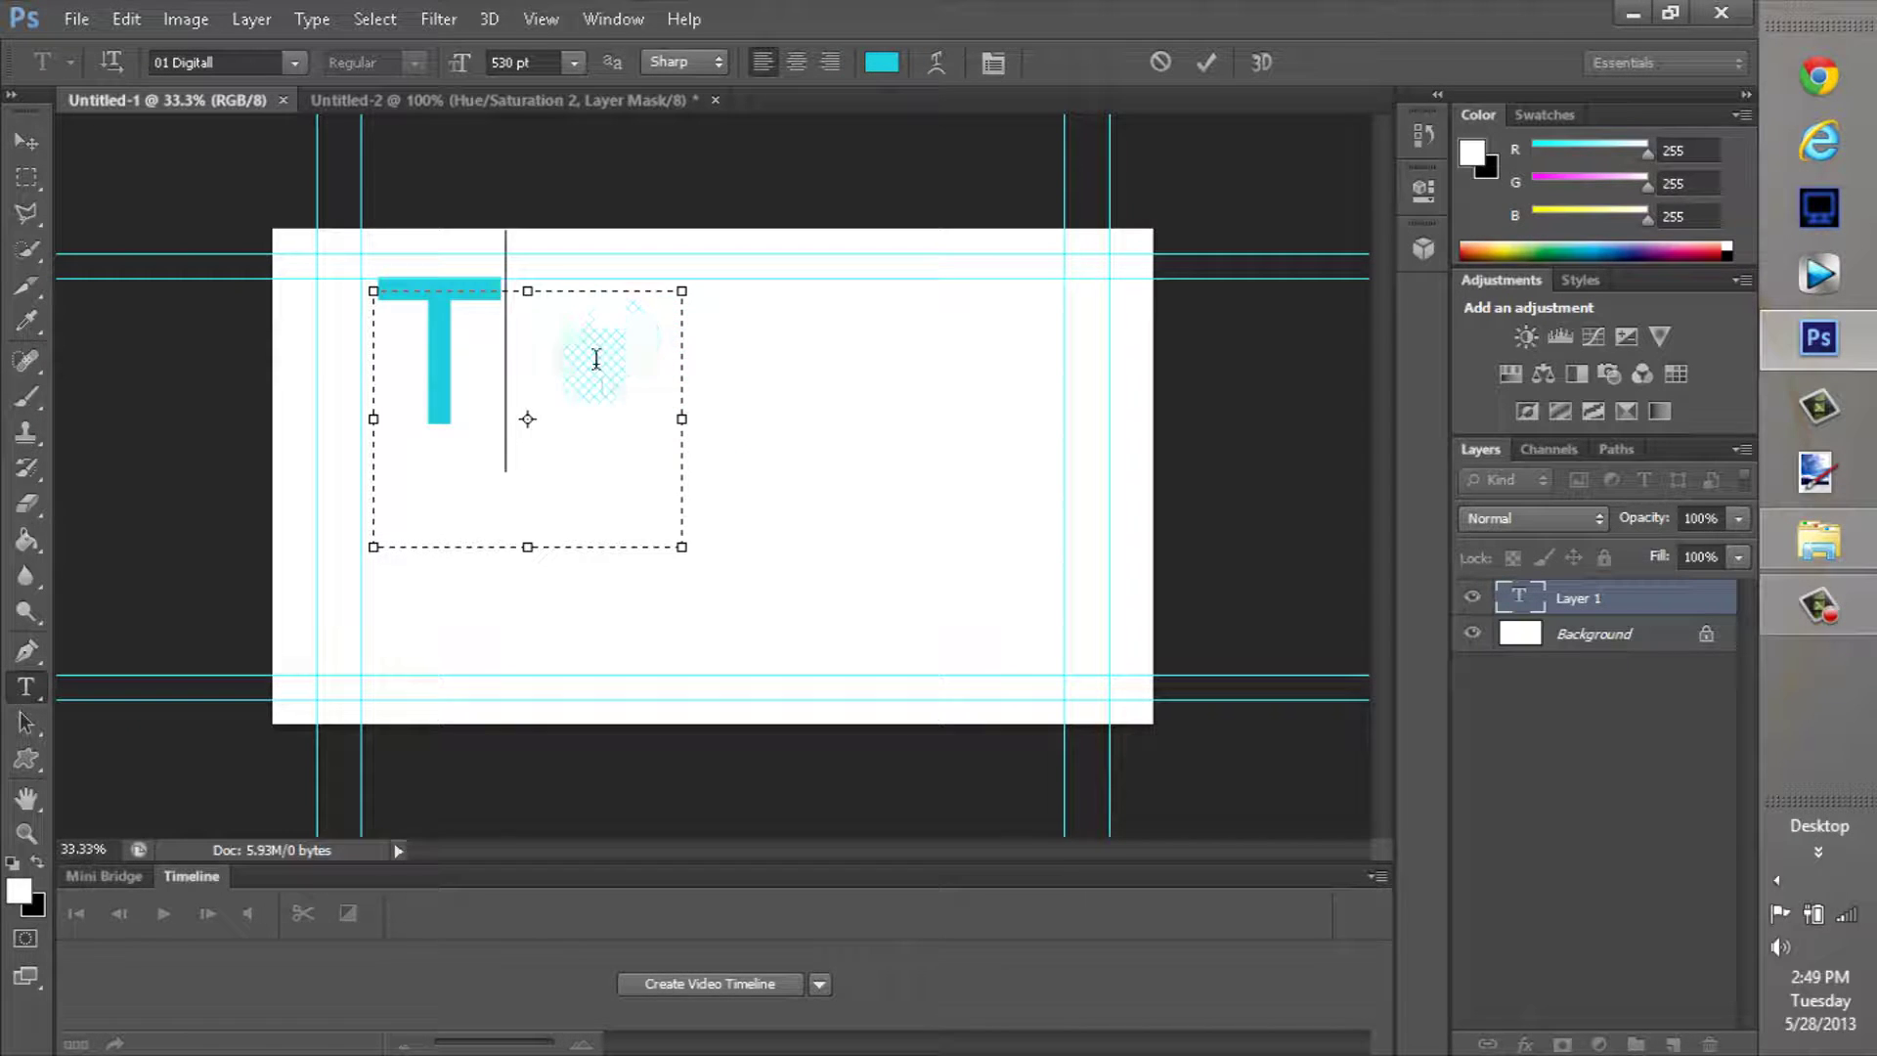
drag(682, 545, 509, 431)
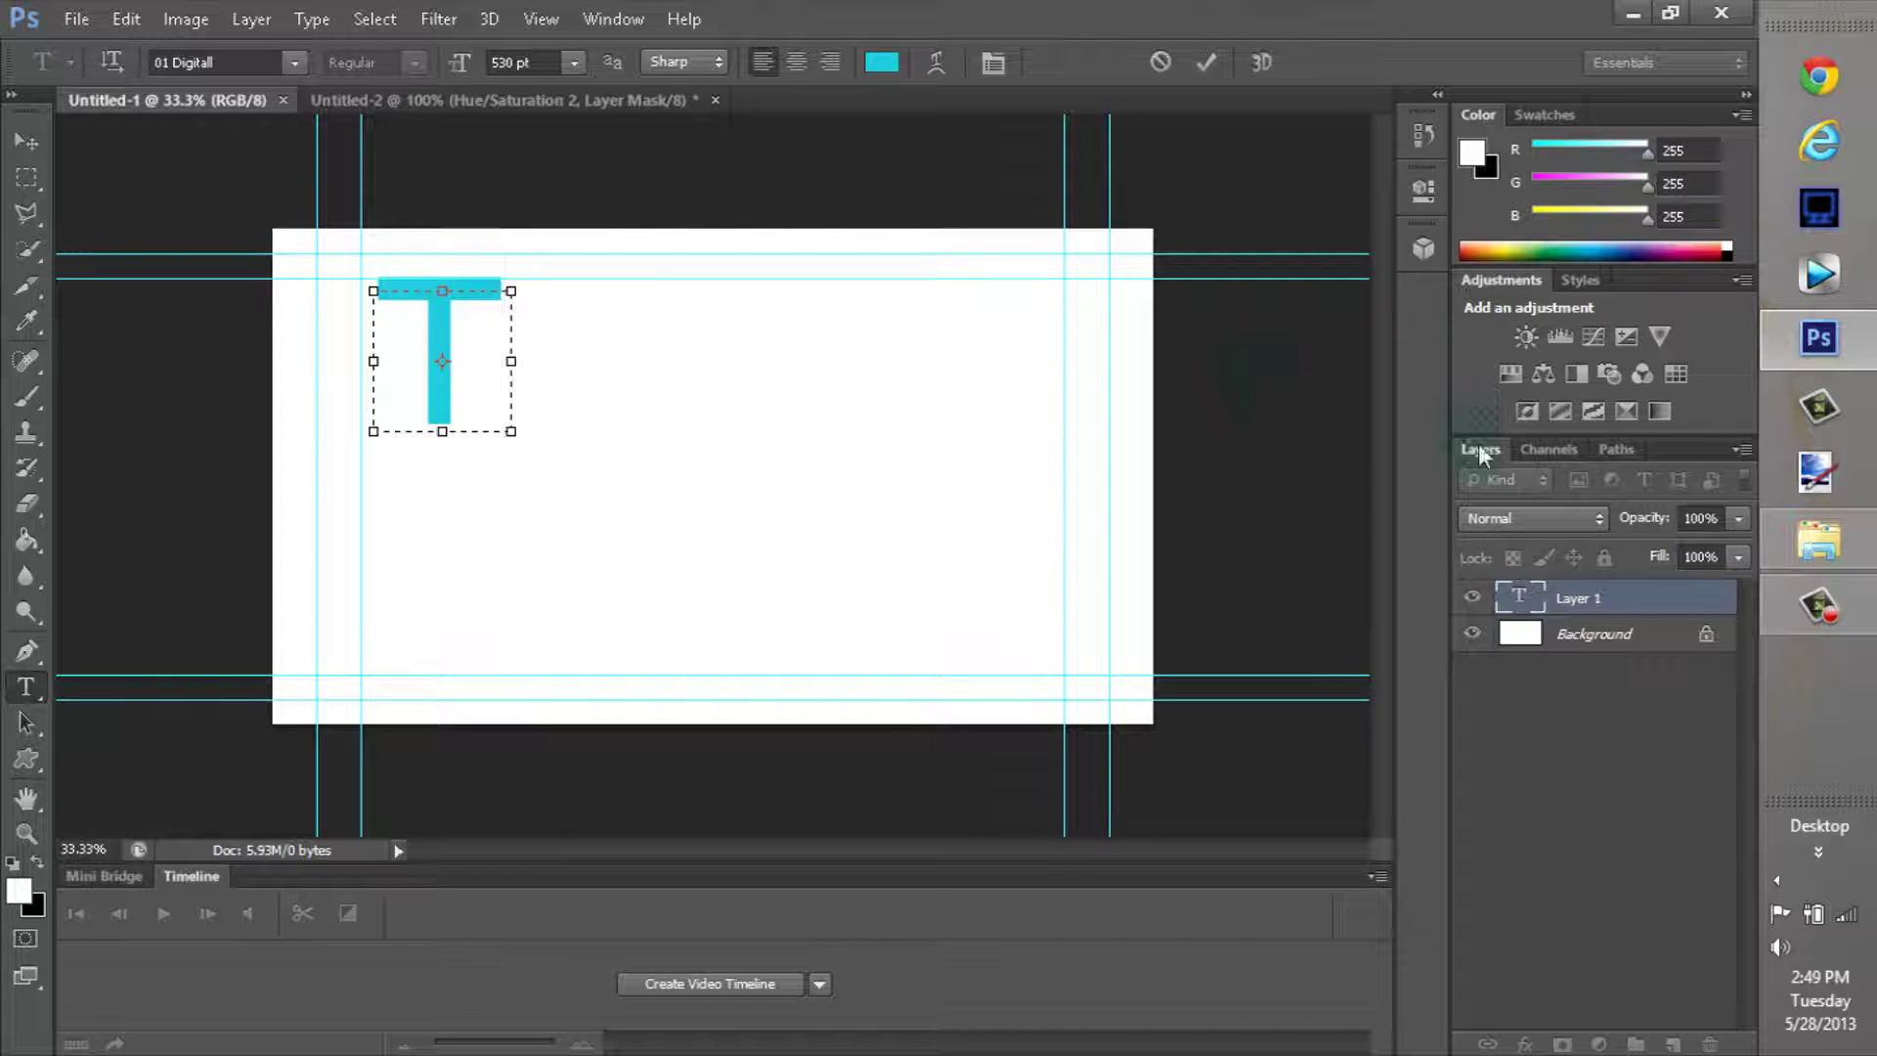
key(ctrl+Return)
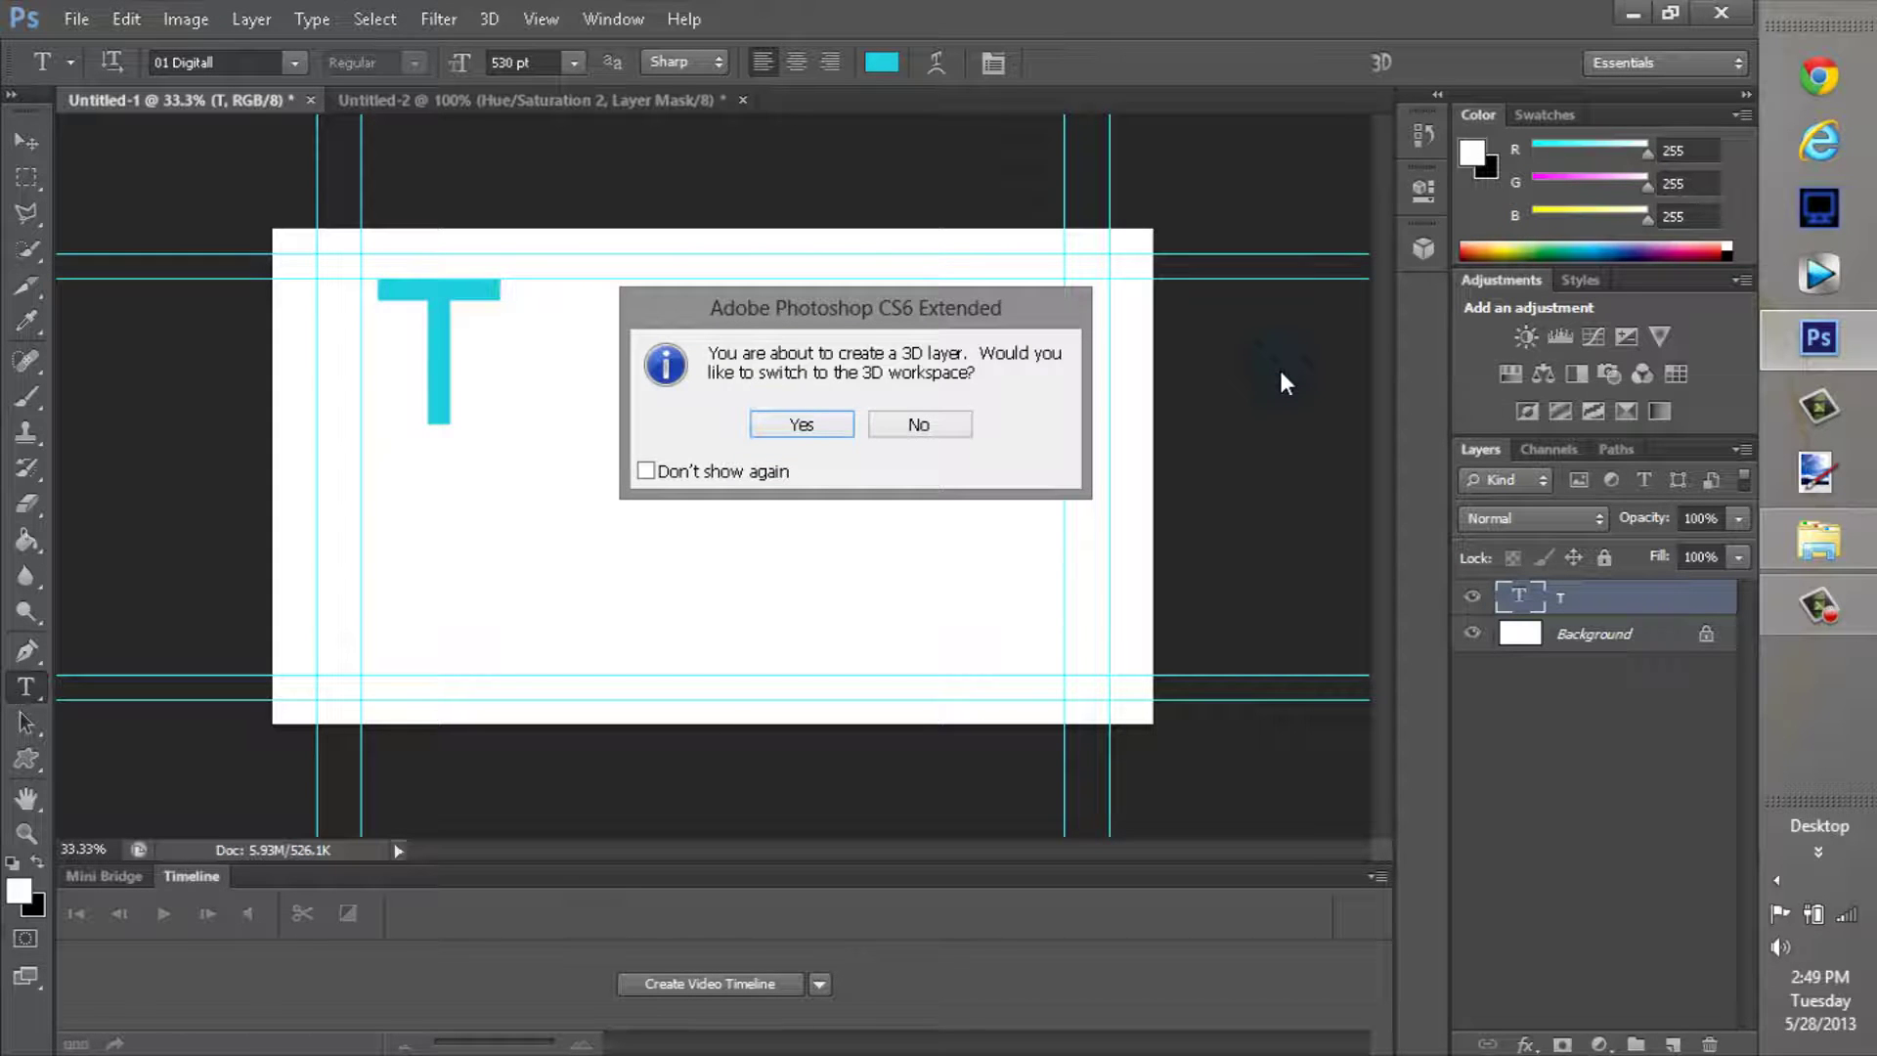
Accept the 3D workspace, orbit the view to centre the T, and push the mesh back in depth
key(Return)
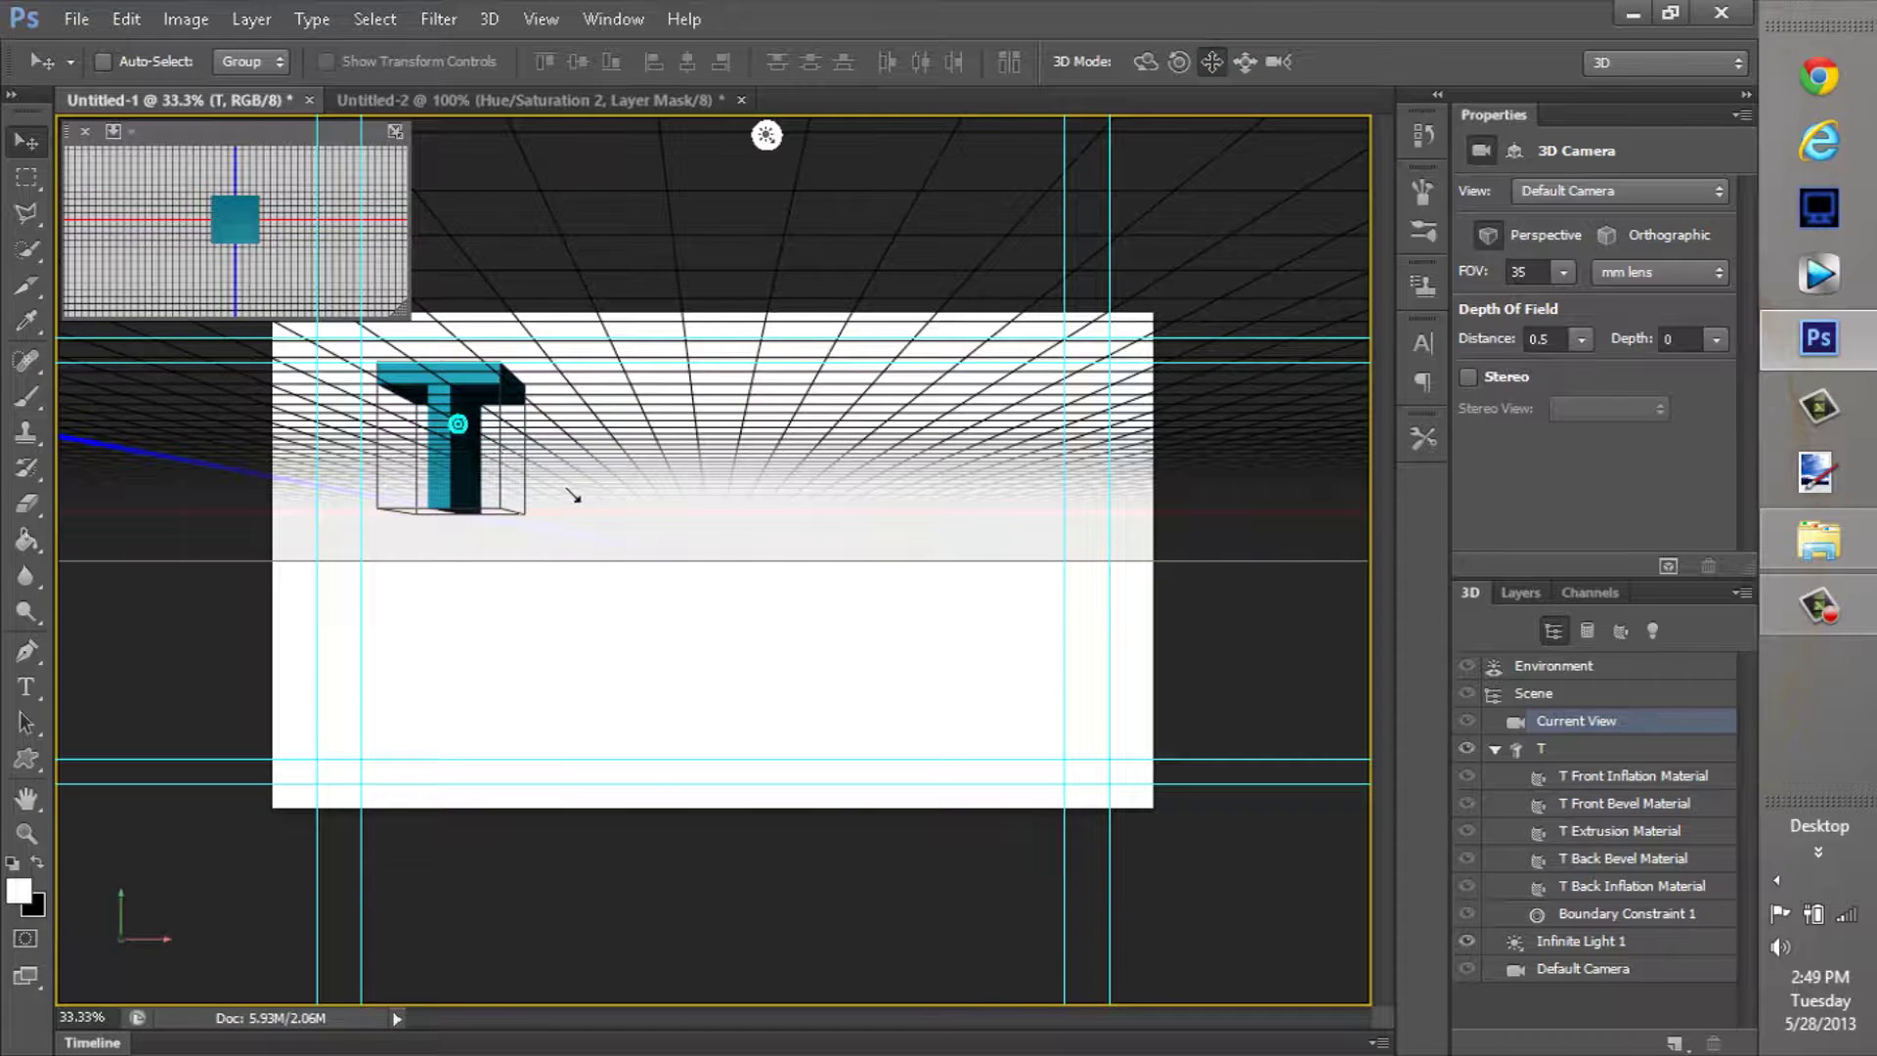
drag(619, 519, 572, 522)
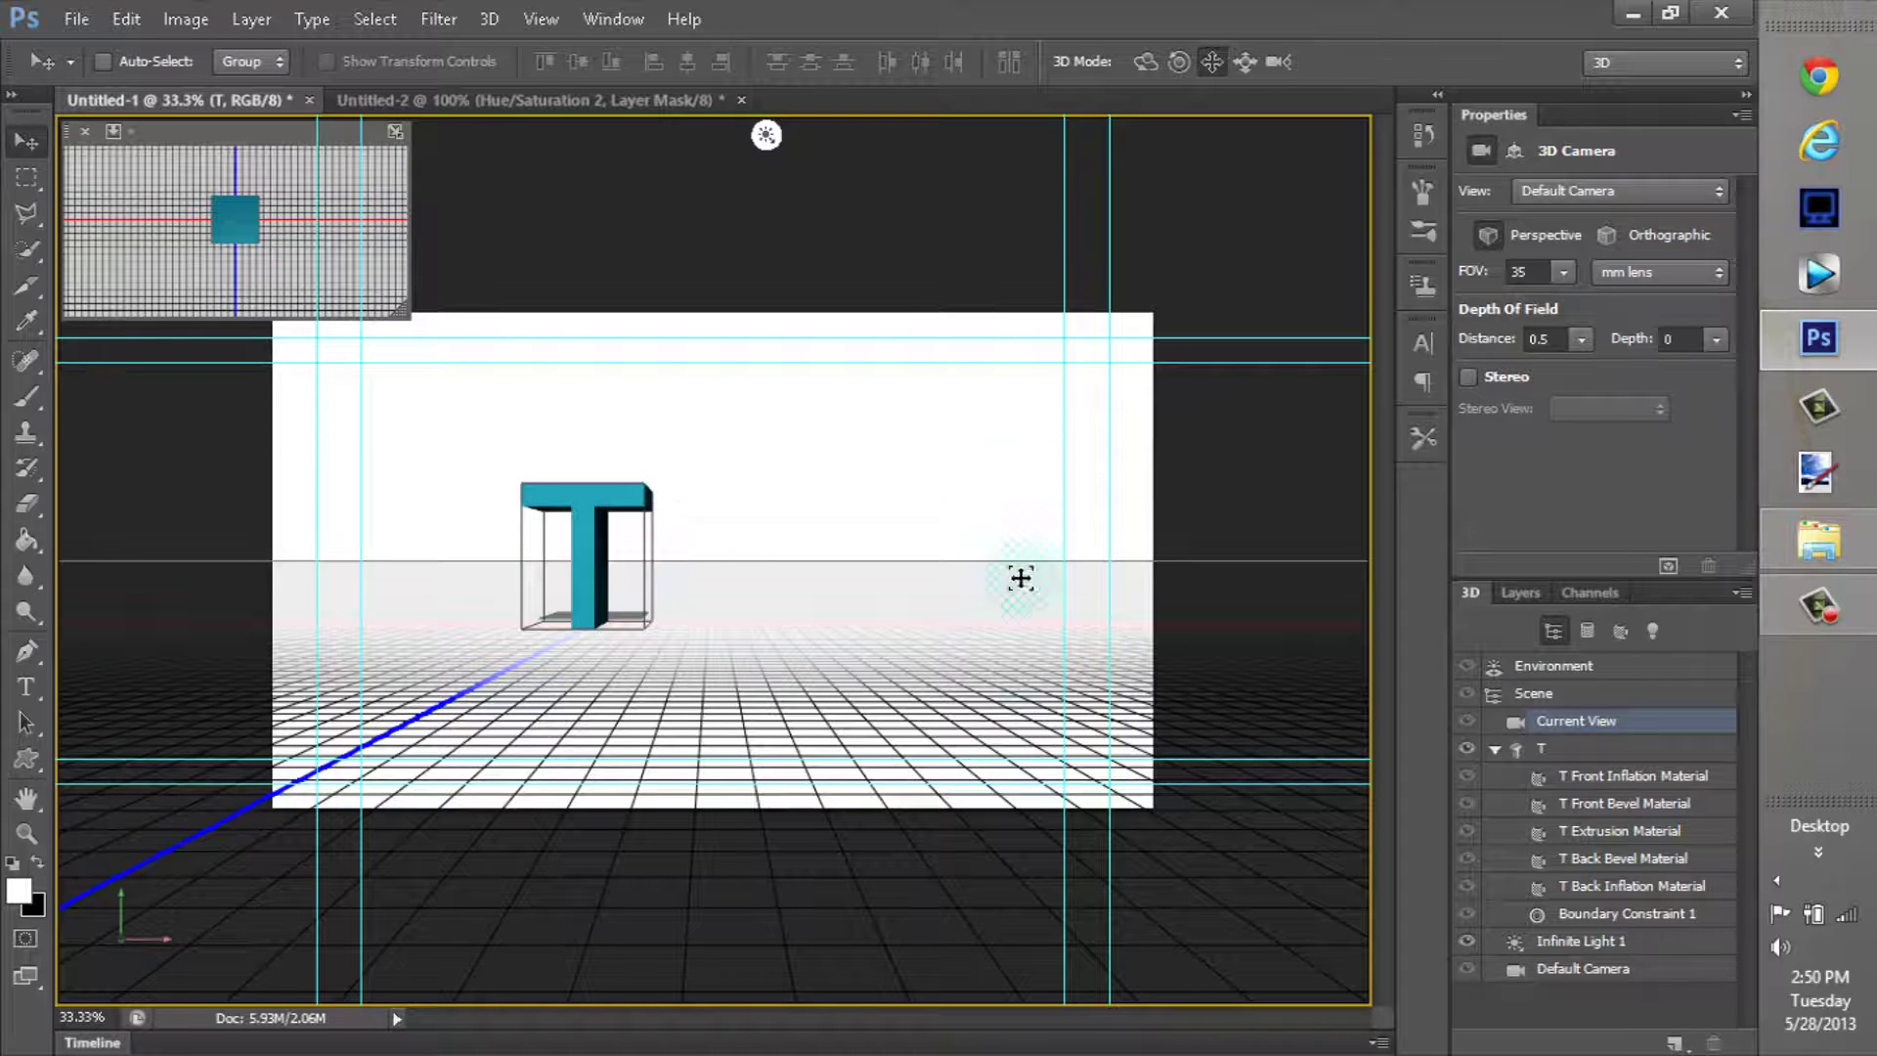
click(1010, 661)
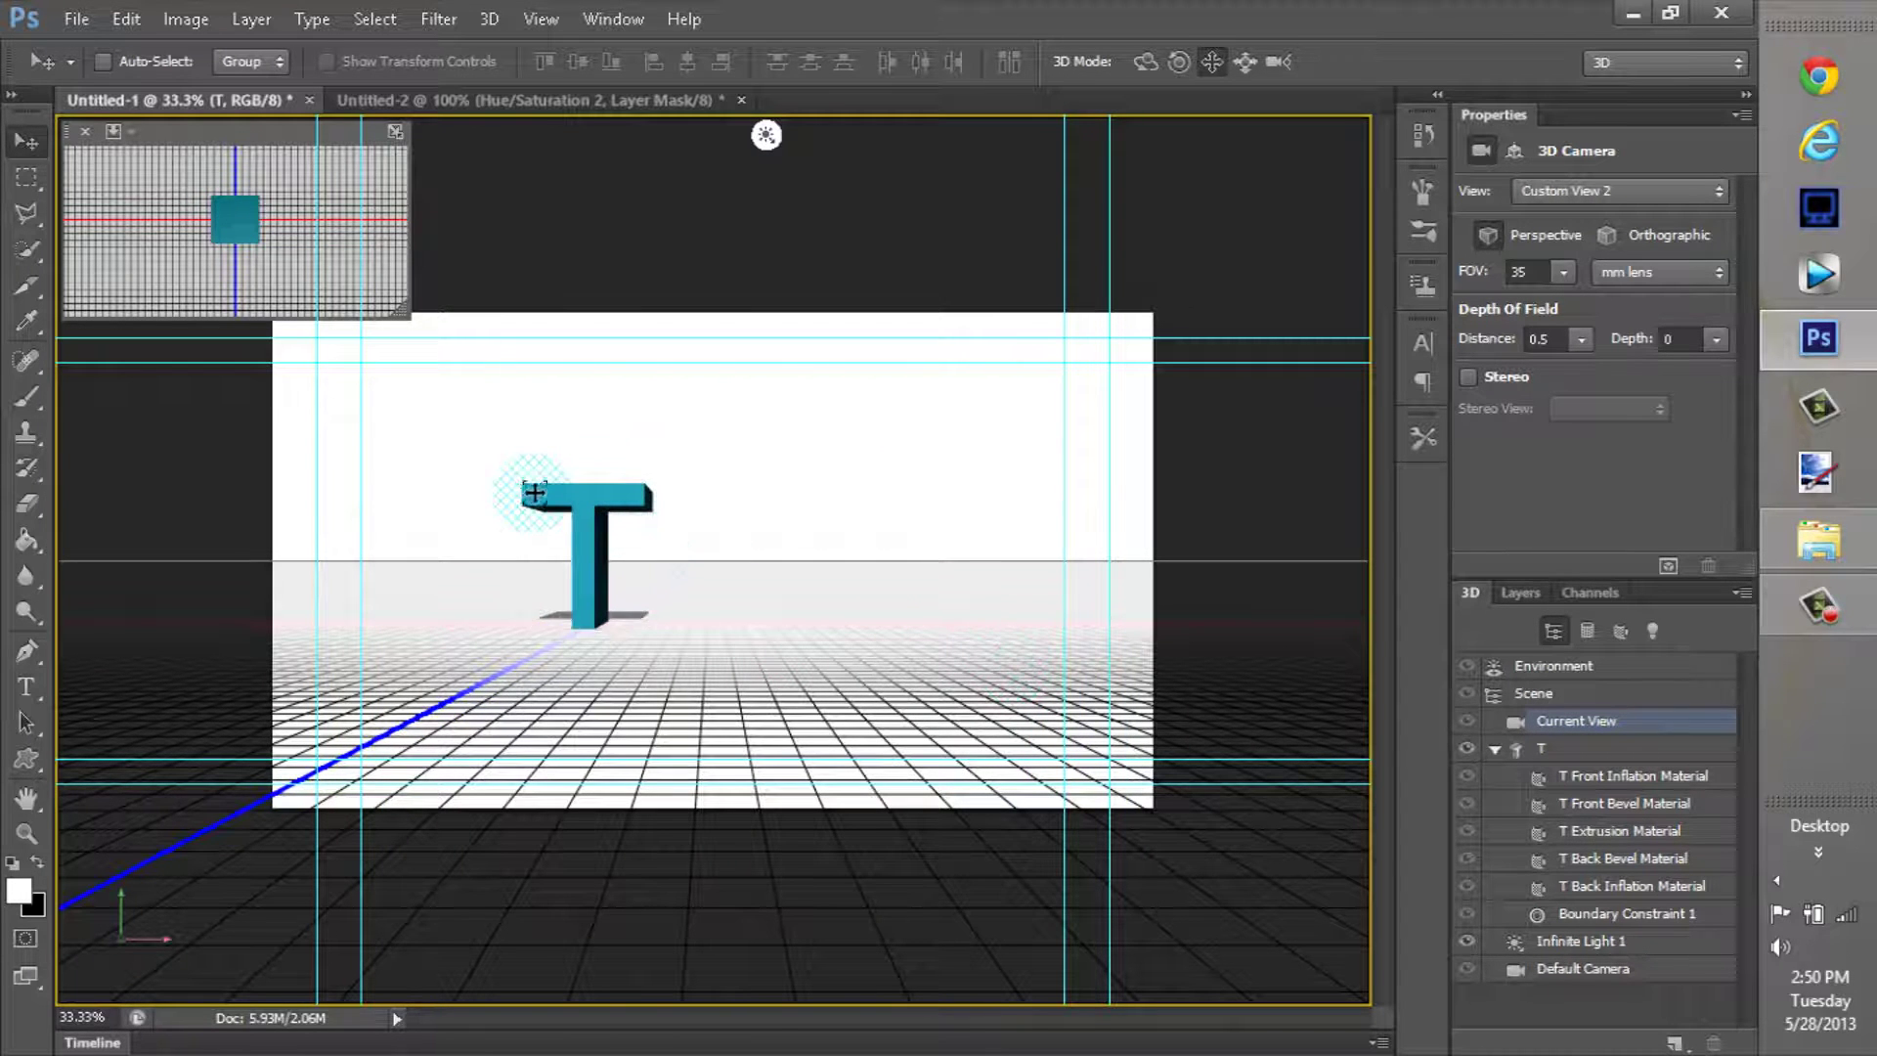
click(600, 530)
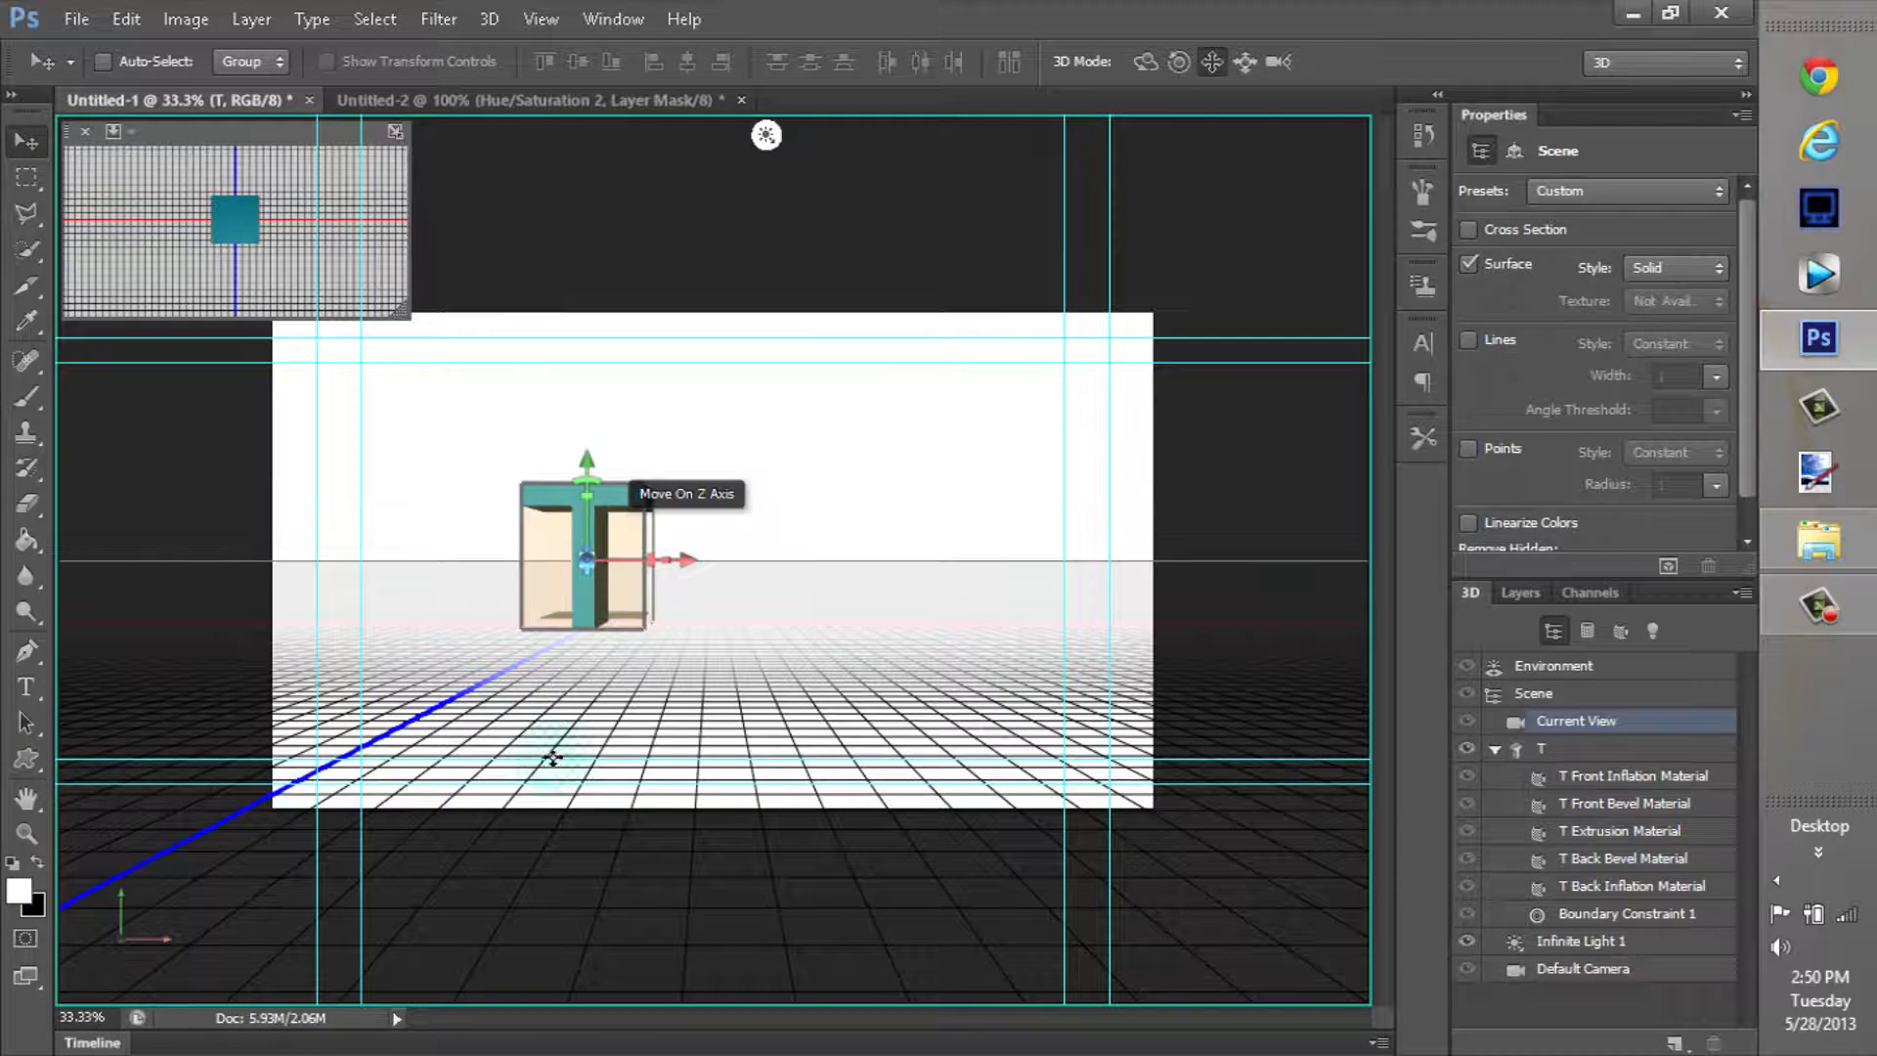
drag(545, 758, 331, 1016)
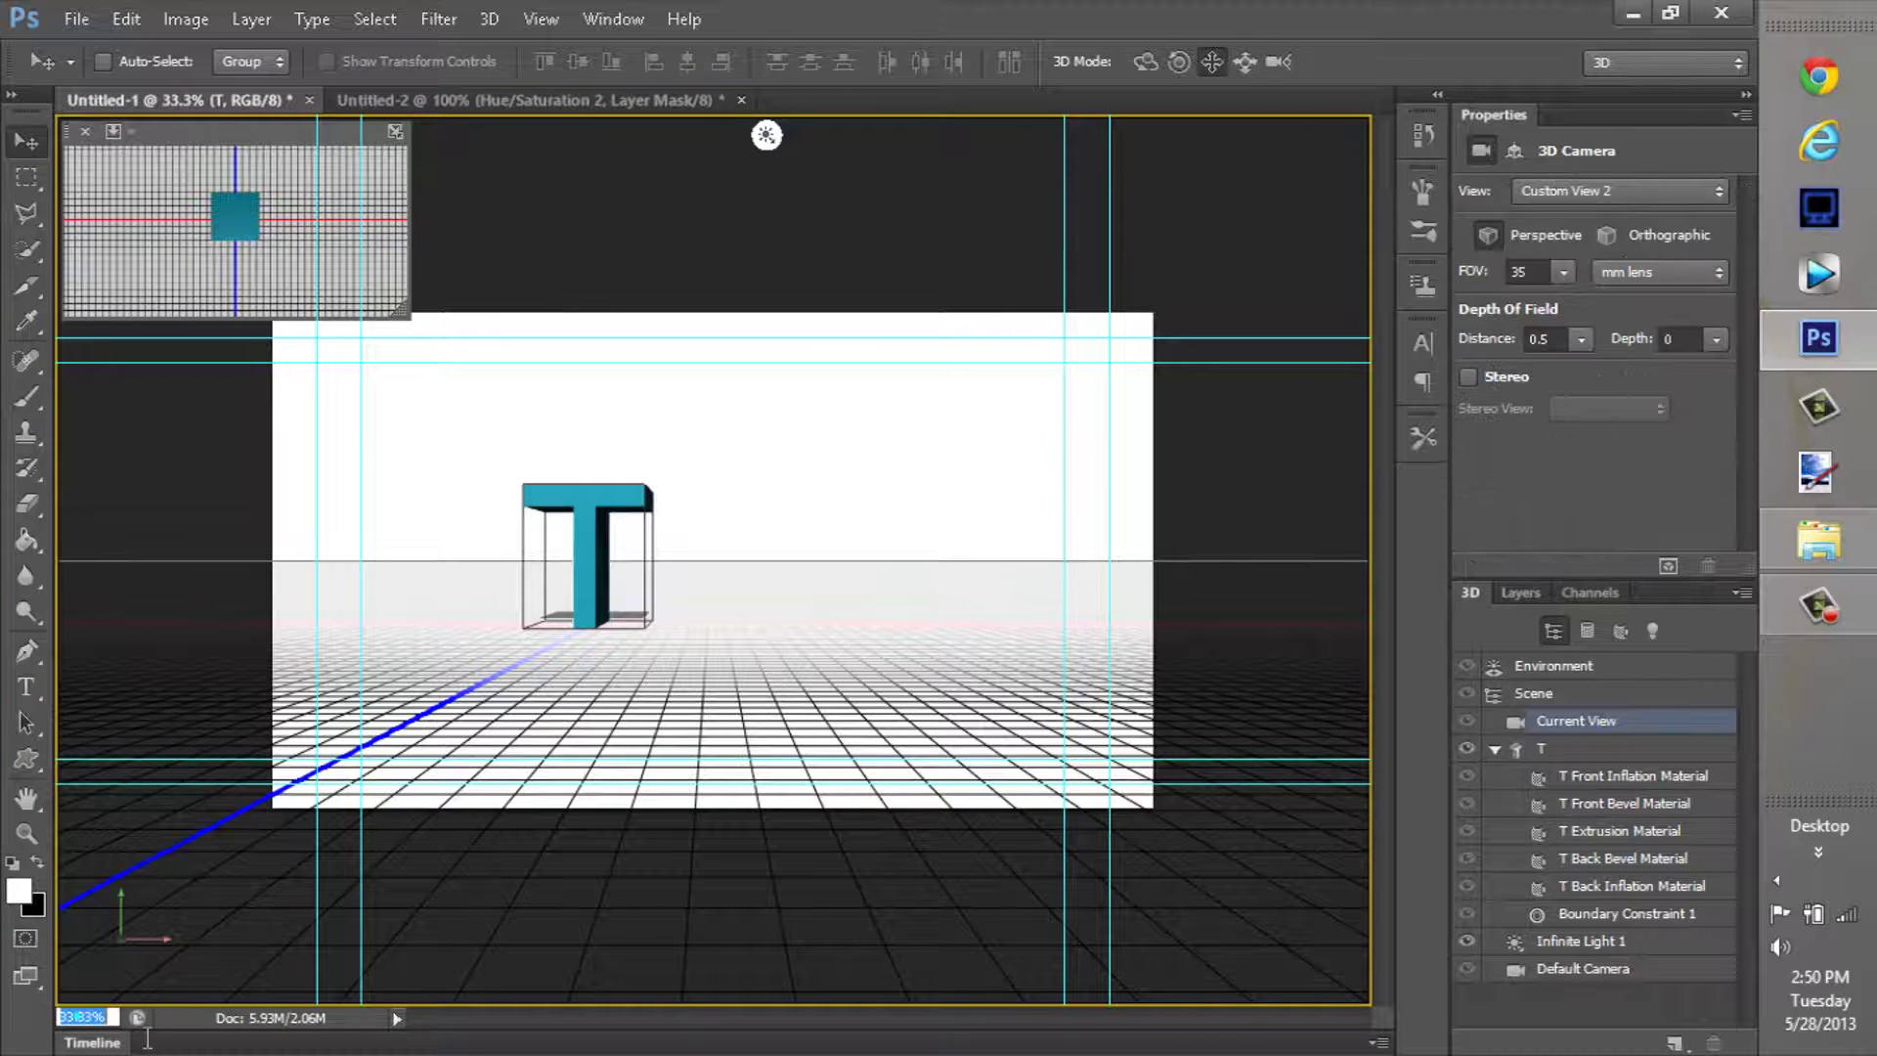
Zoom the document to 100%, select the Background layer, and bring up the element pics folder
click(78, 1017)
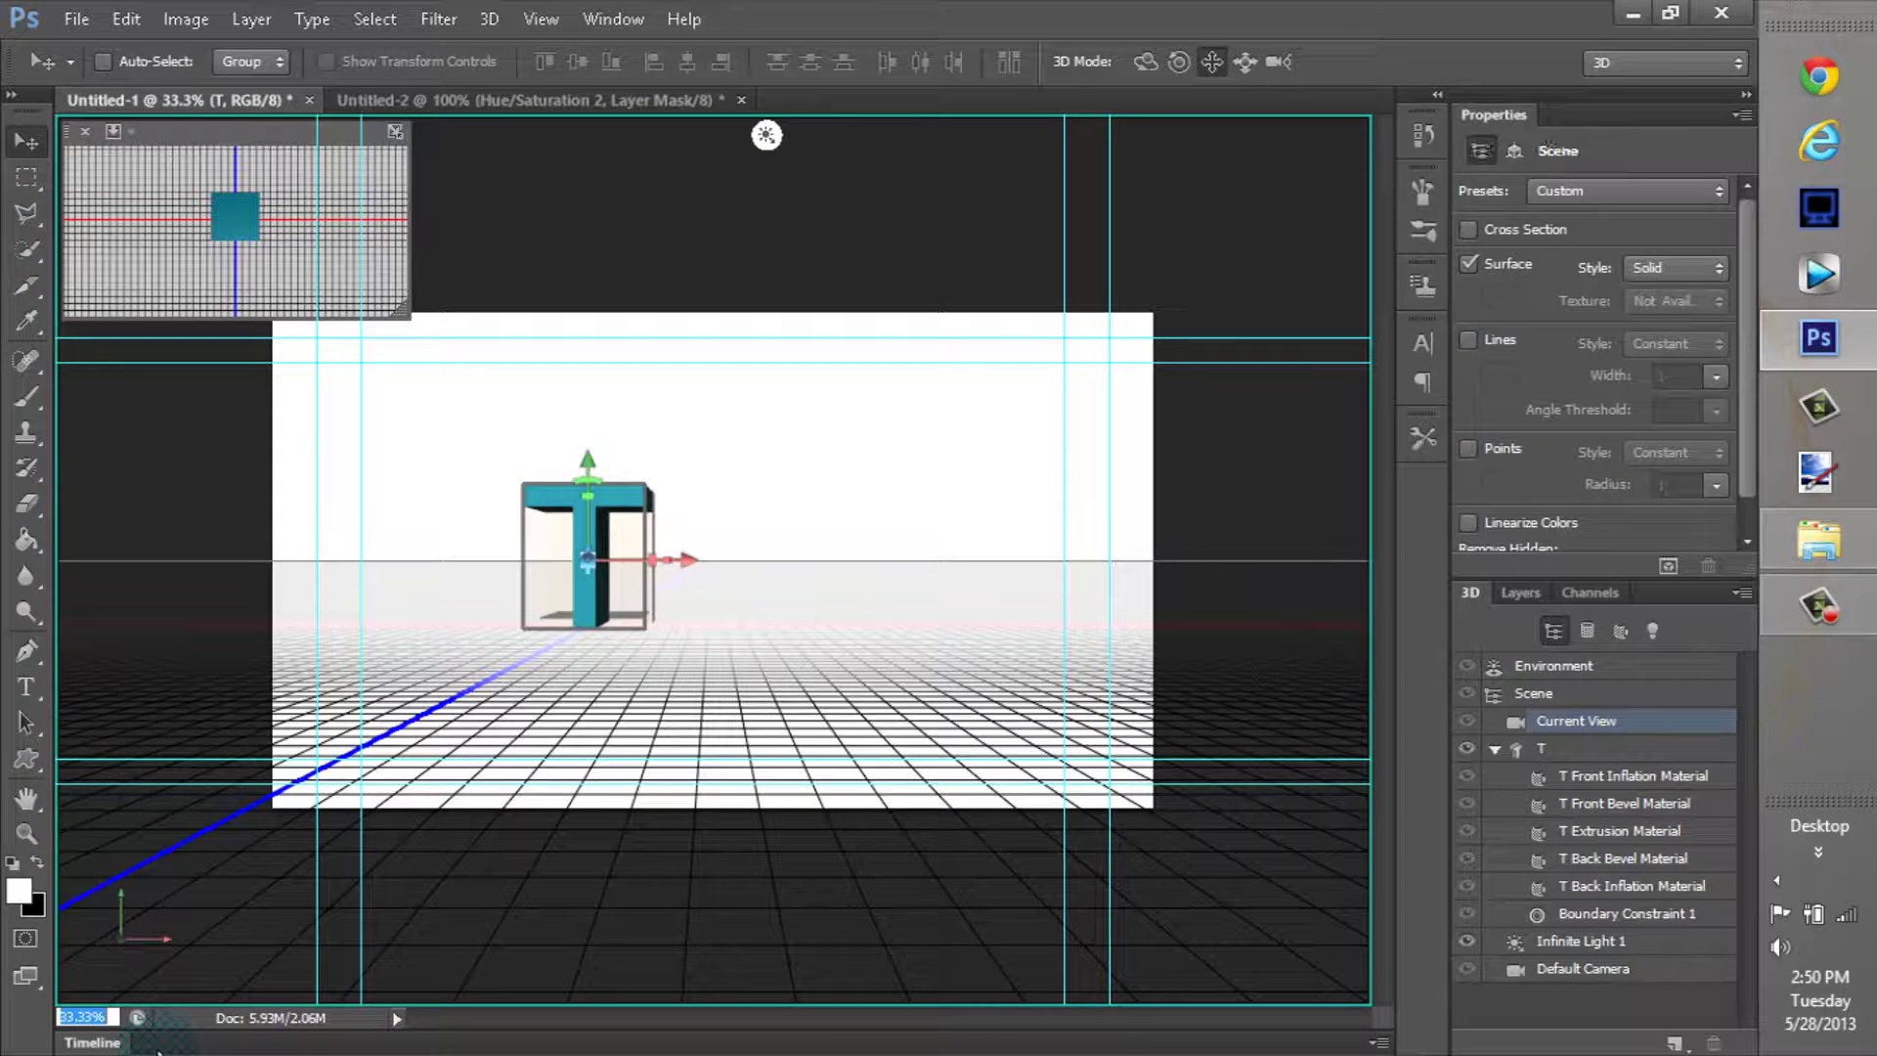
text(100100)
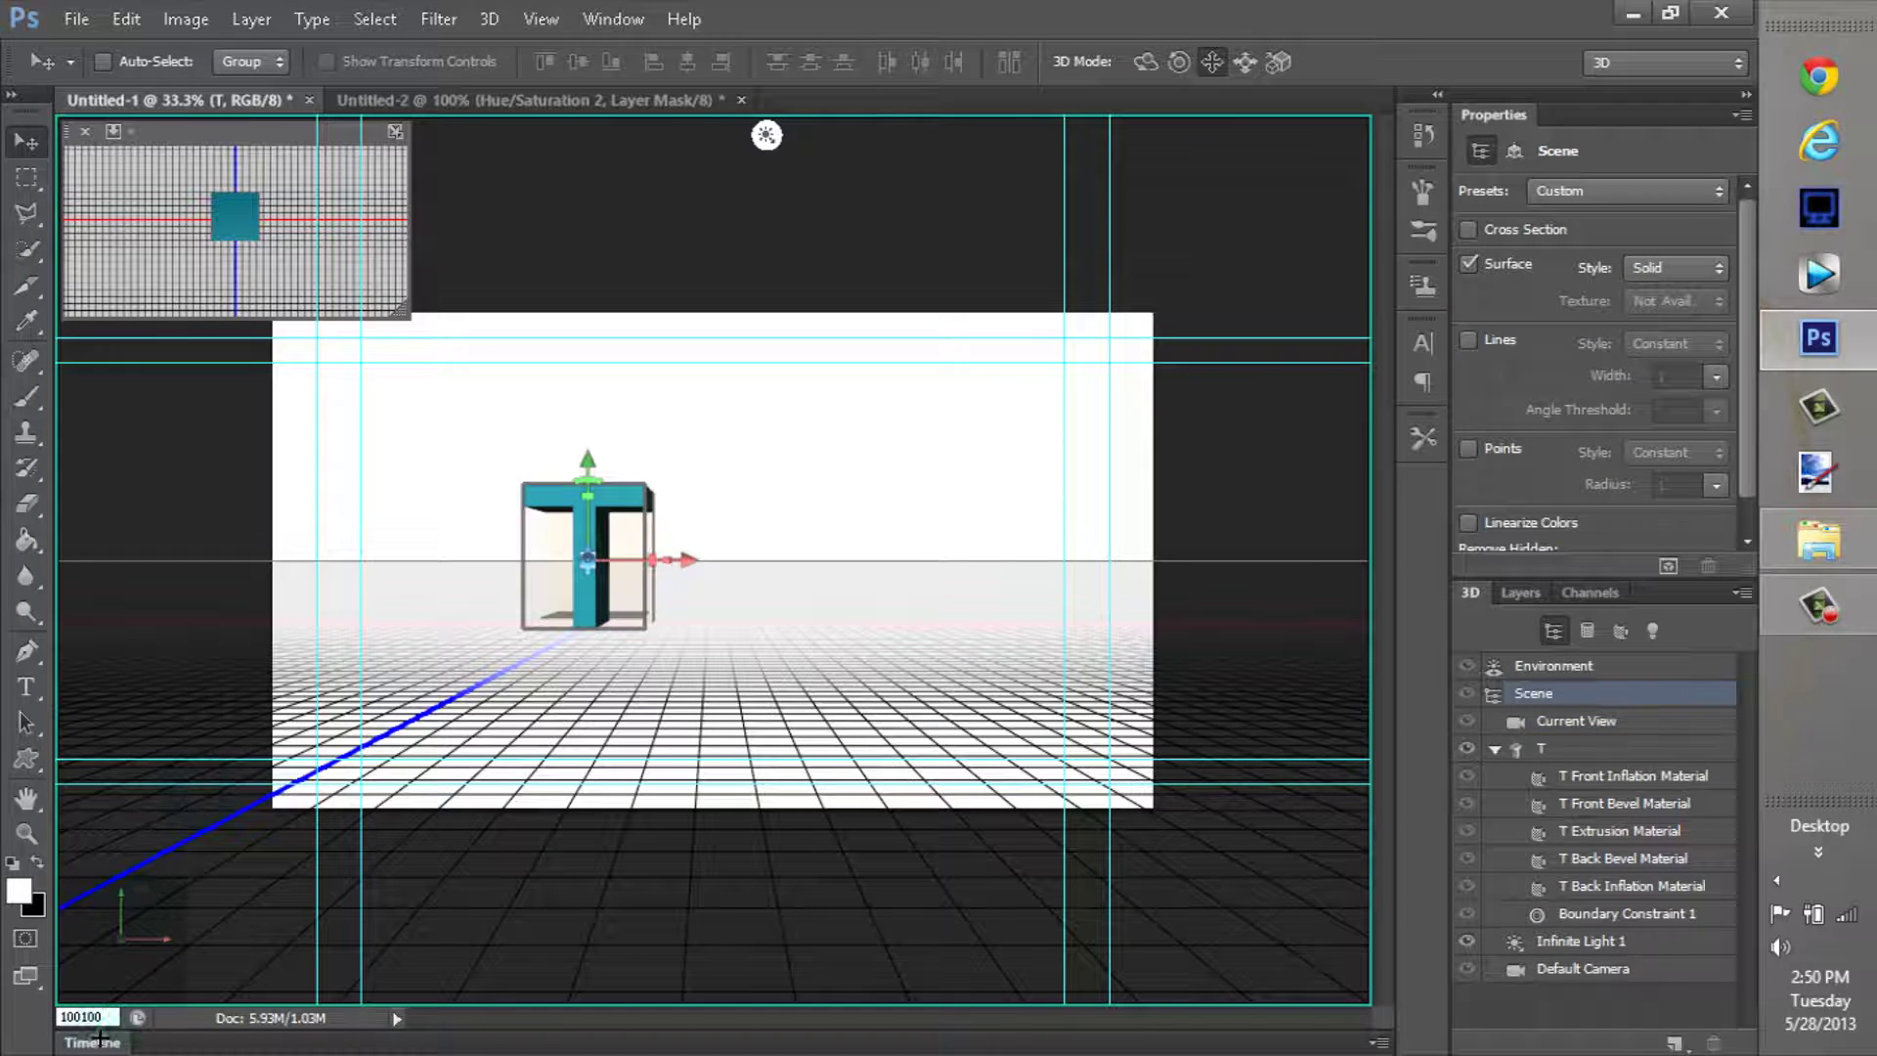
text(0)
key(Return)
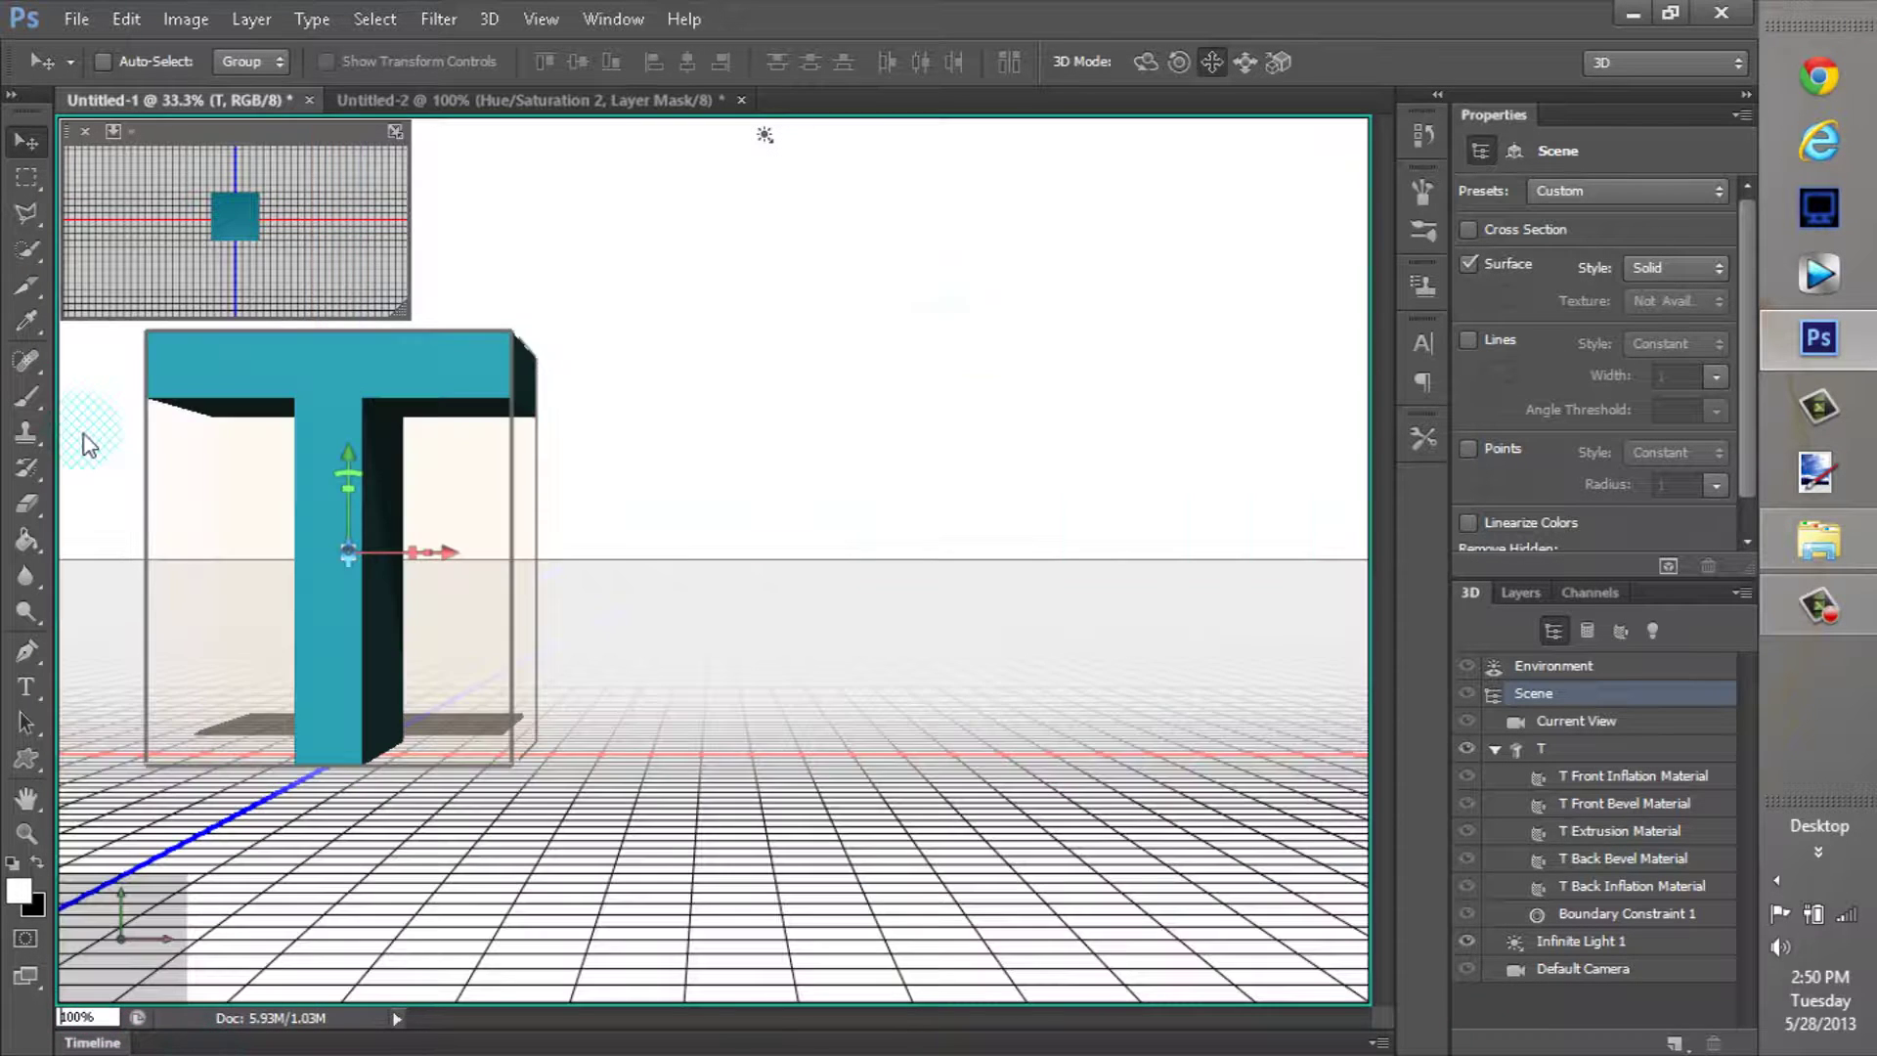
drag(843, 1022, 764, 1017)
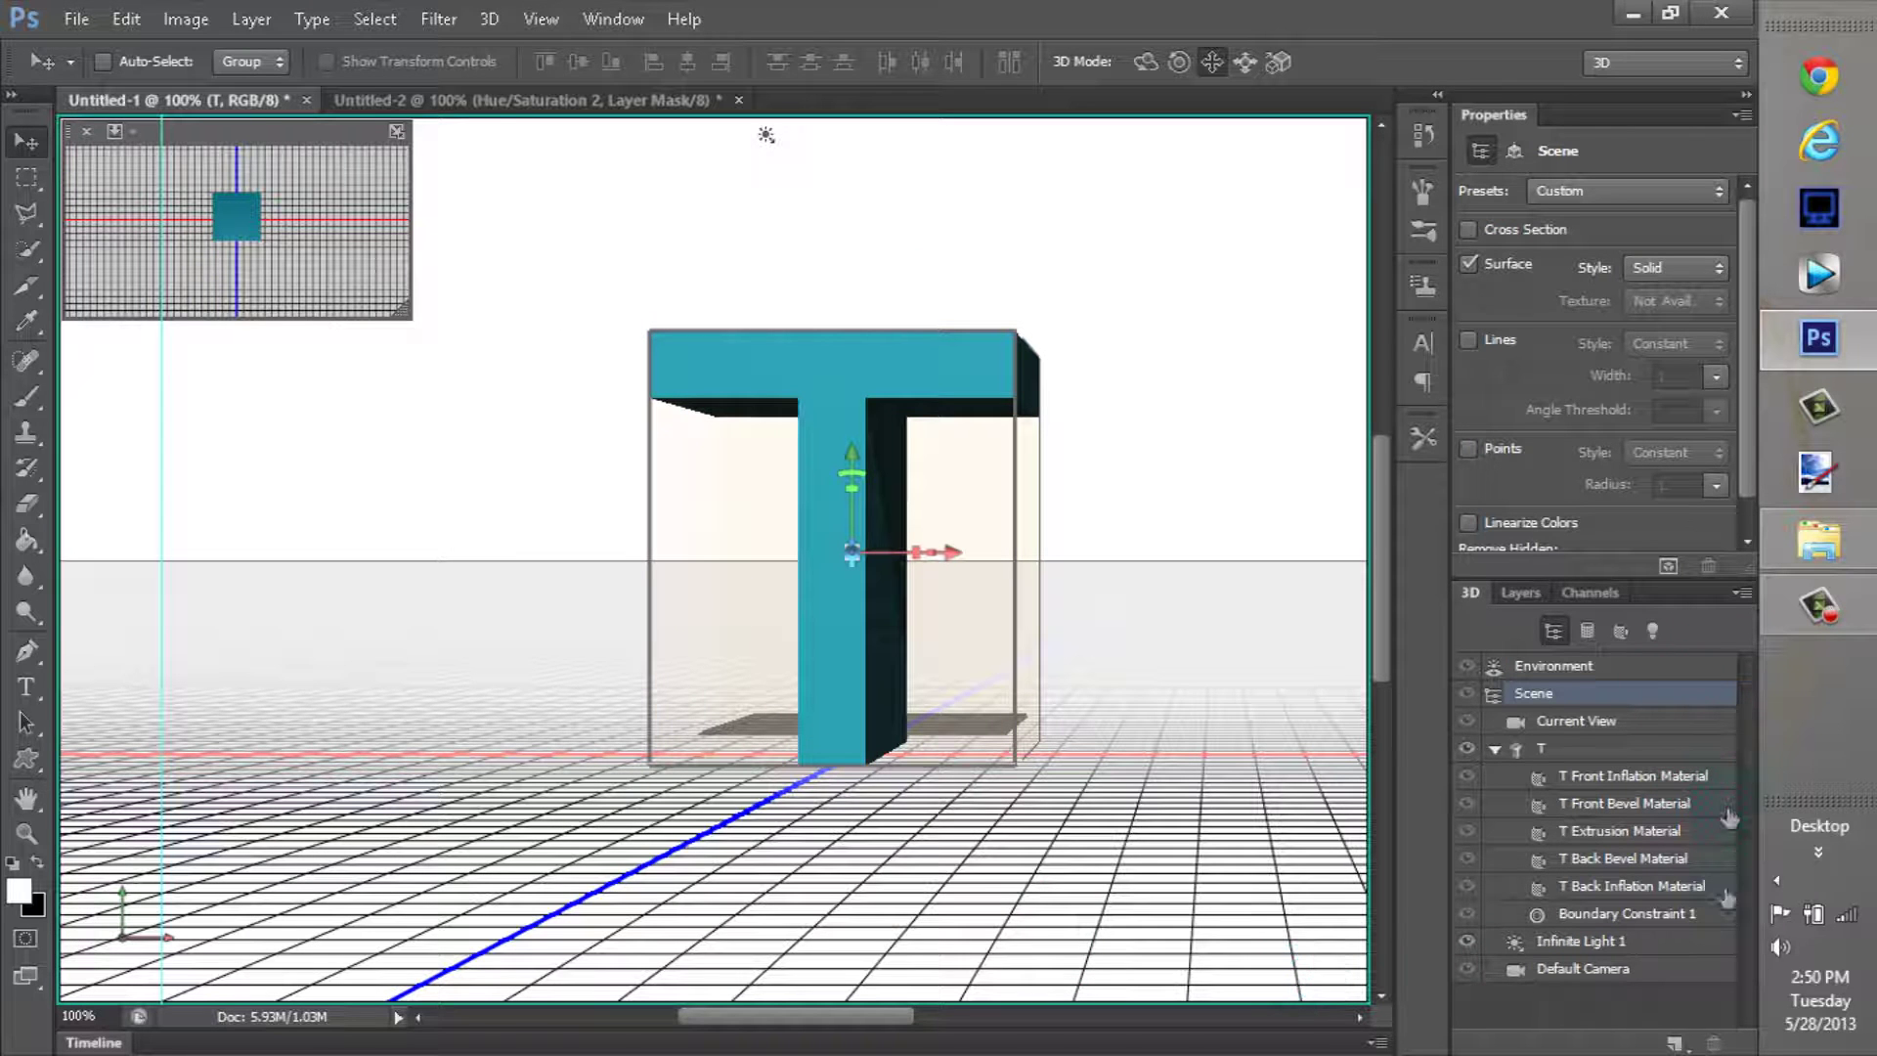
click(1521, 593)
click(1598, 792)
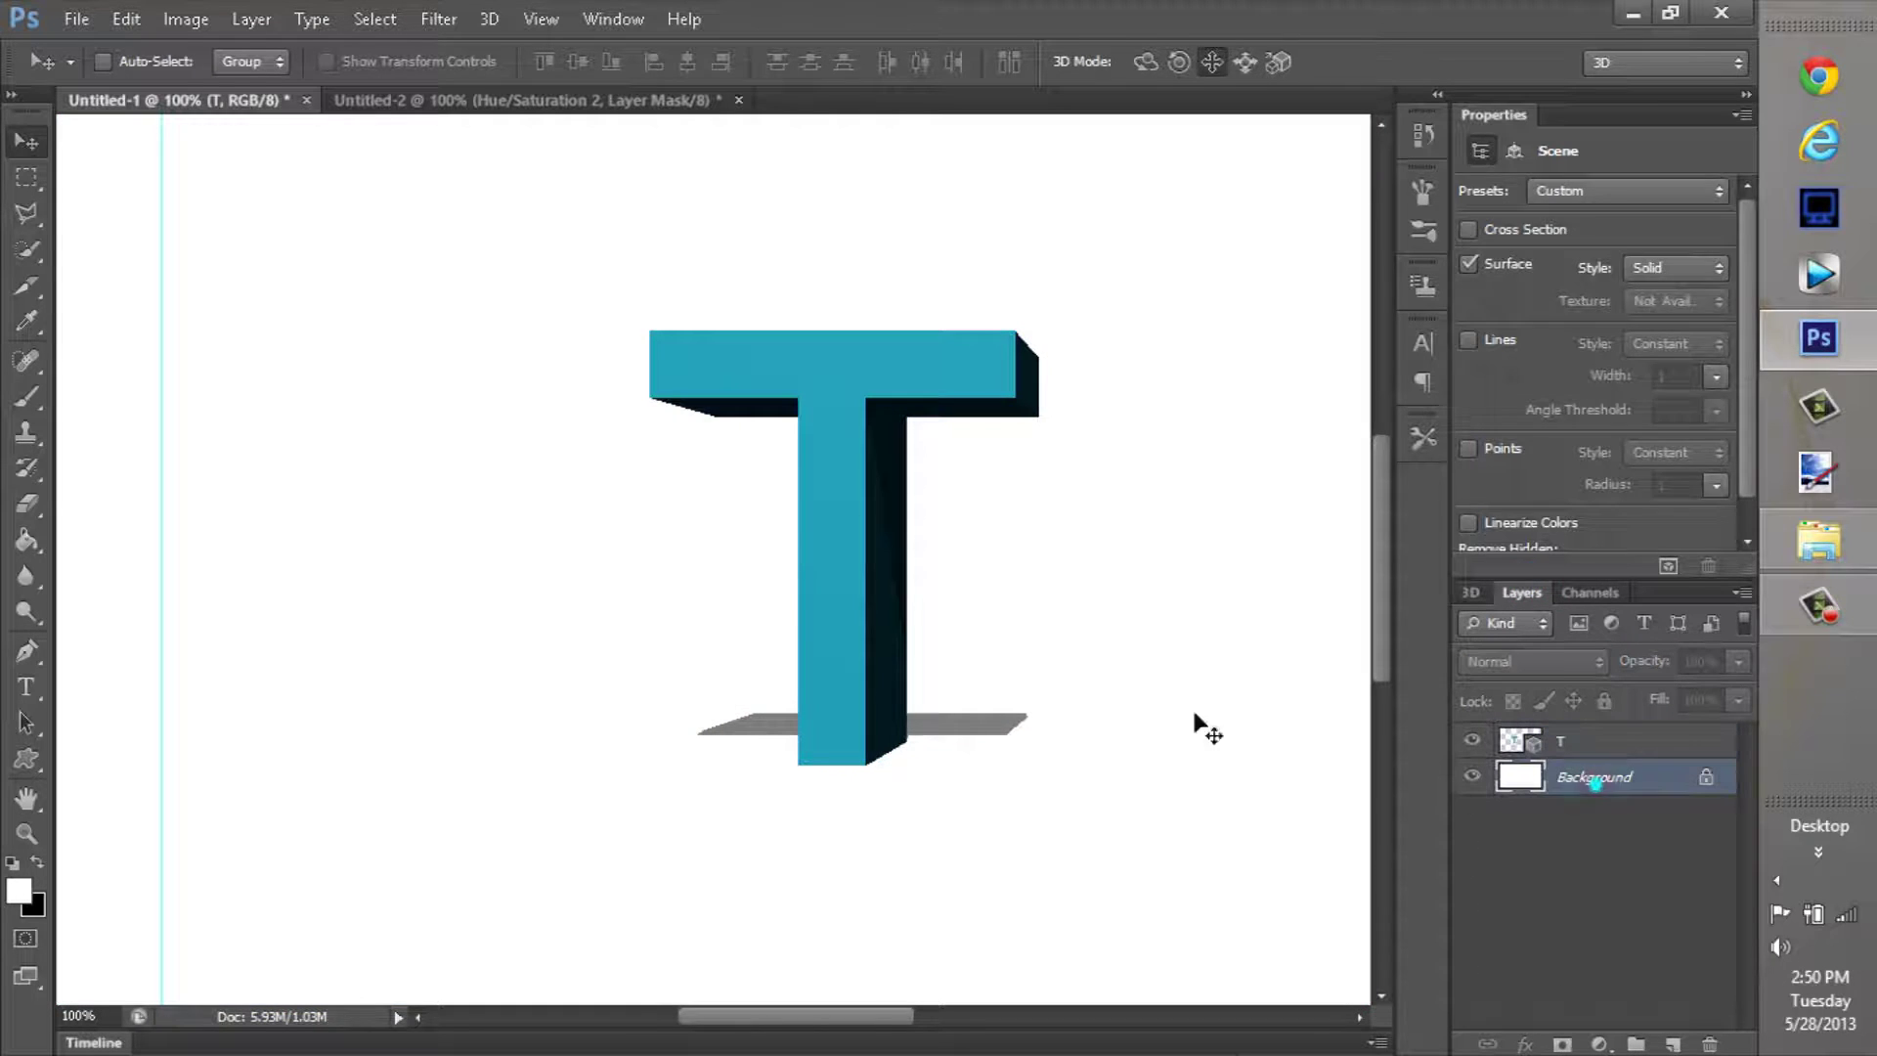
drag(847, 1017, 857, 1014)
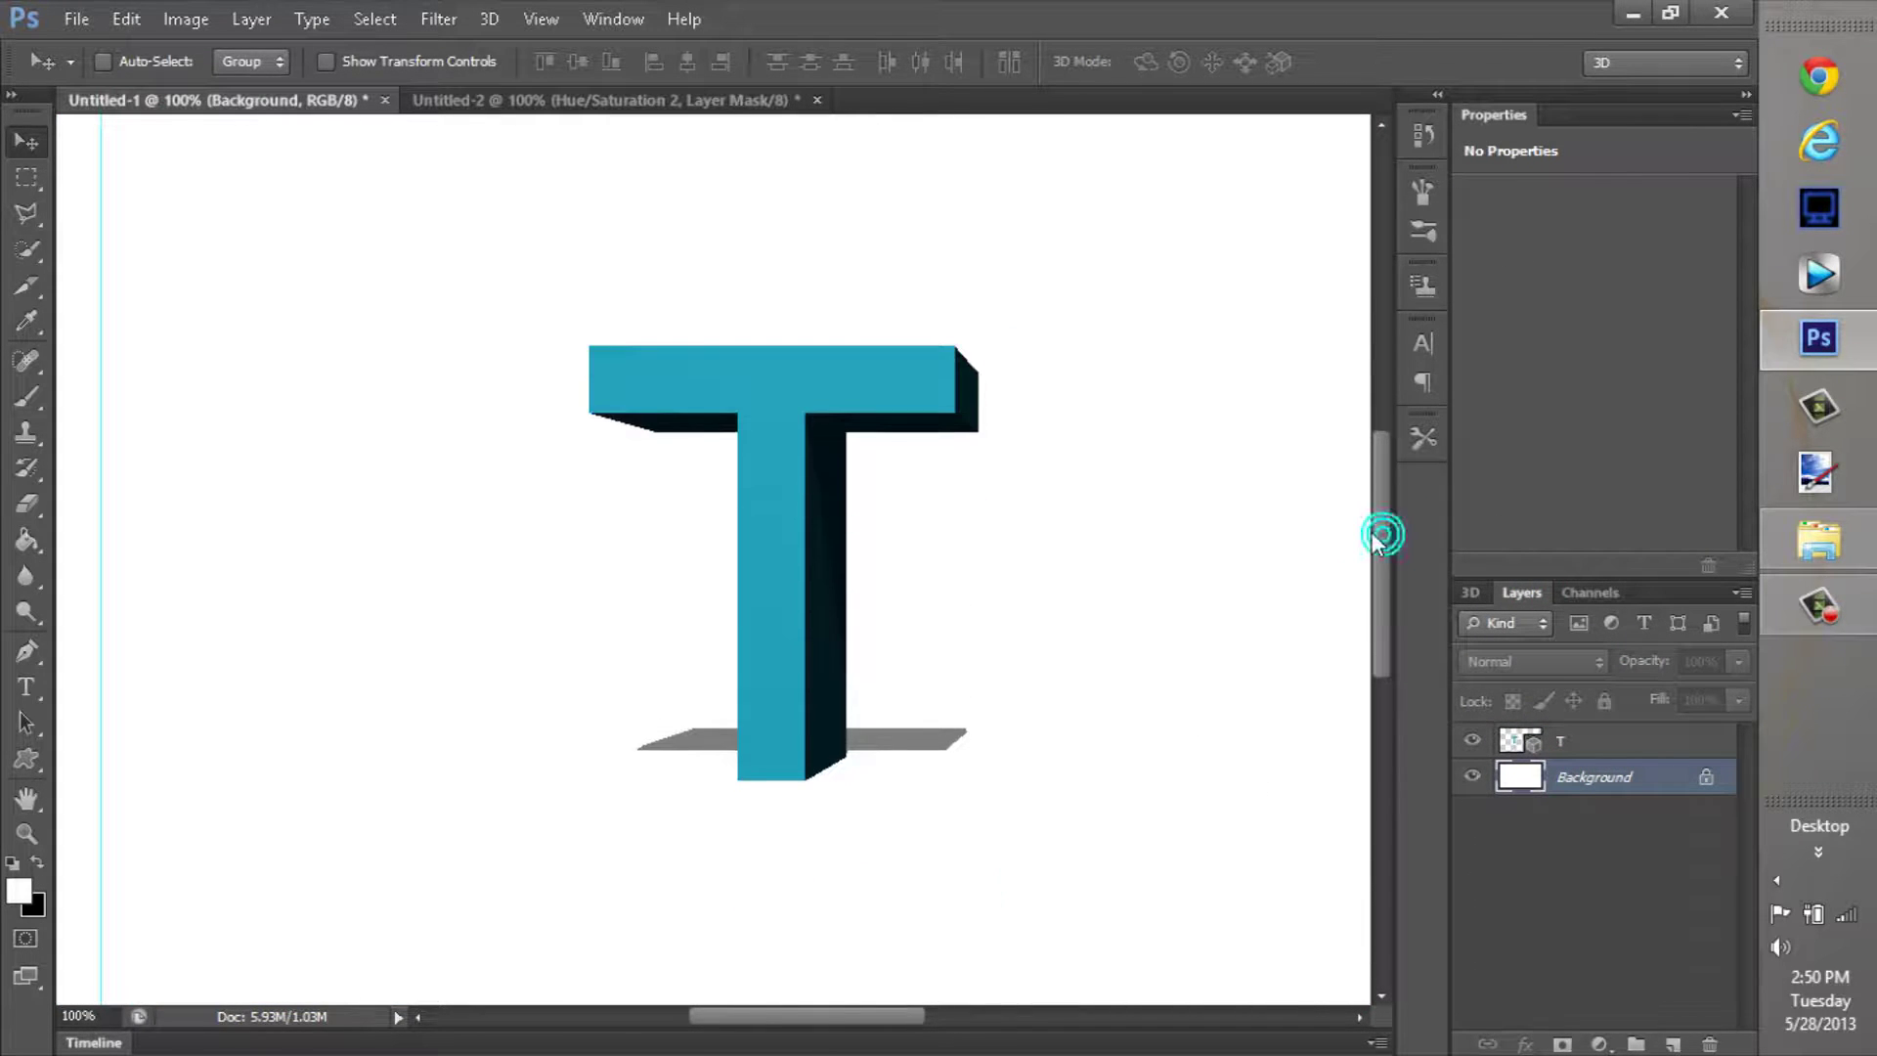
drag(884, 1018, 894, 1013)
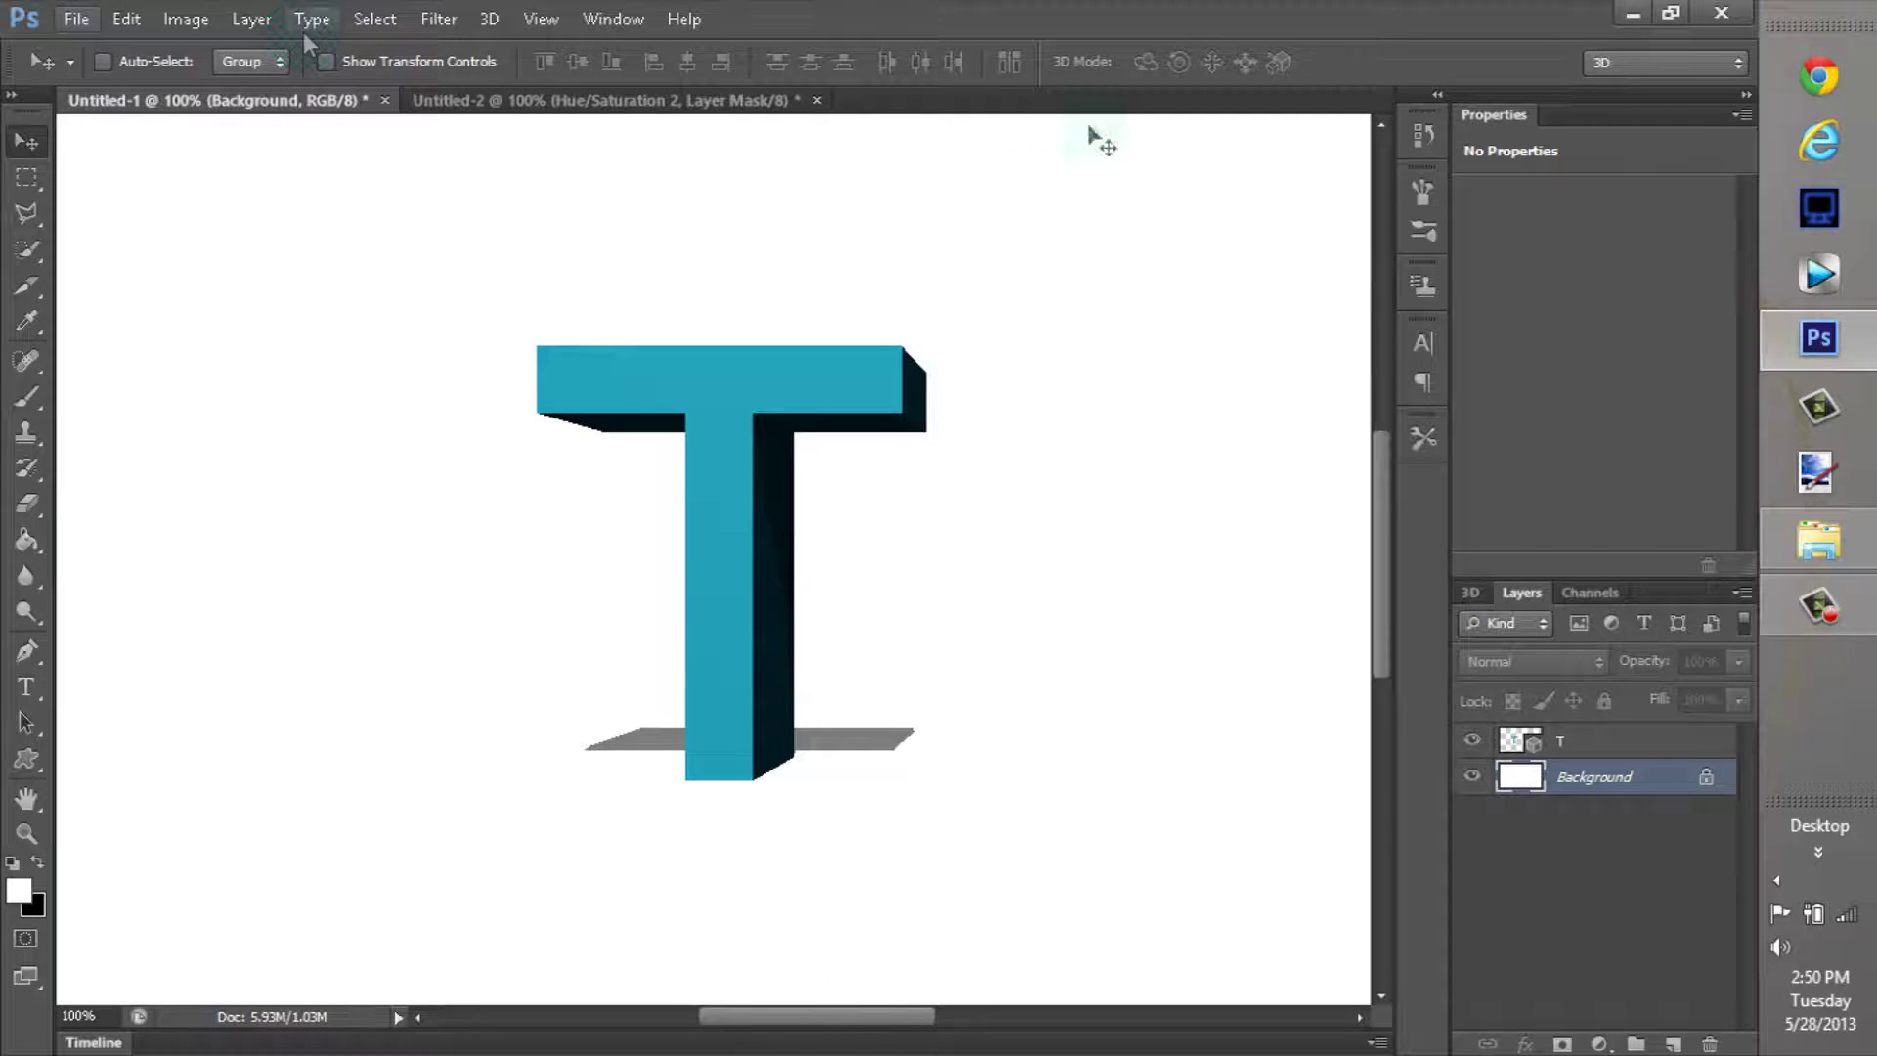
click(1826, 544)
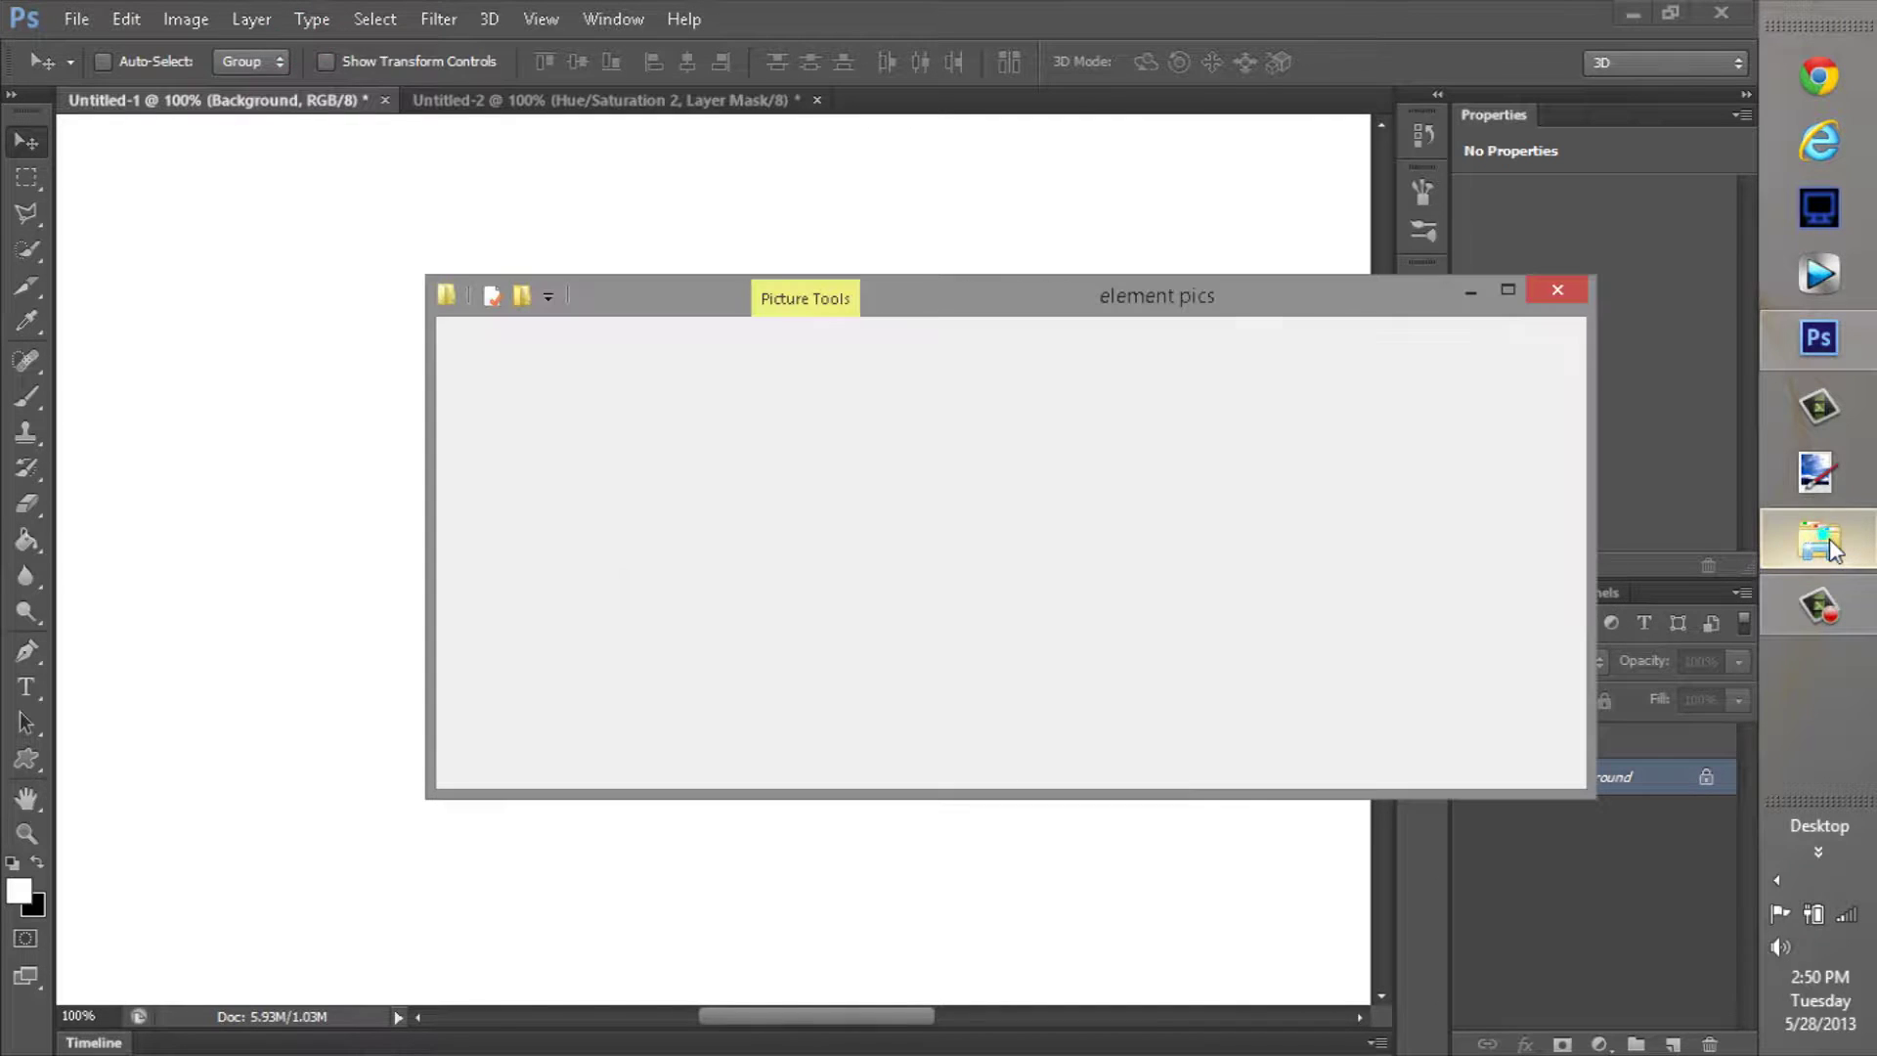
Select water, water 2, water 3 and water 4 in element pics and drag them onto the canvas
drag(1564, 612, 1611, 692)
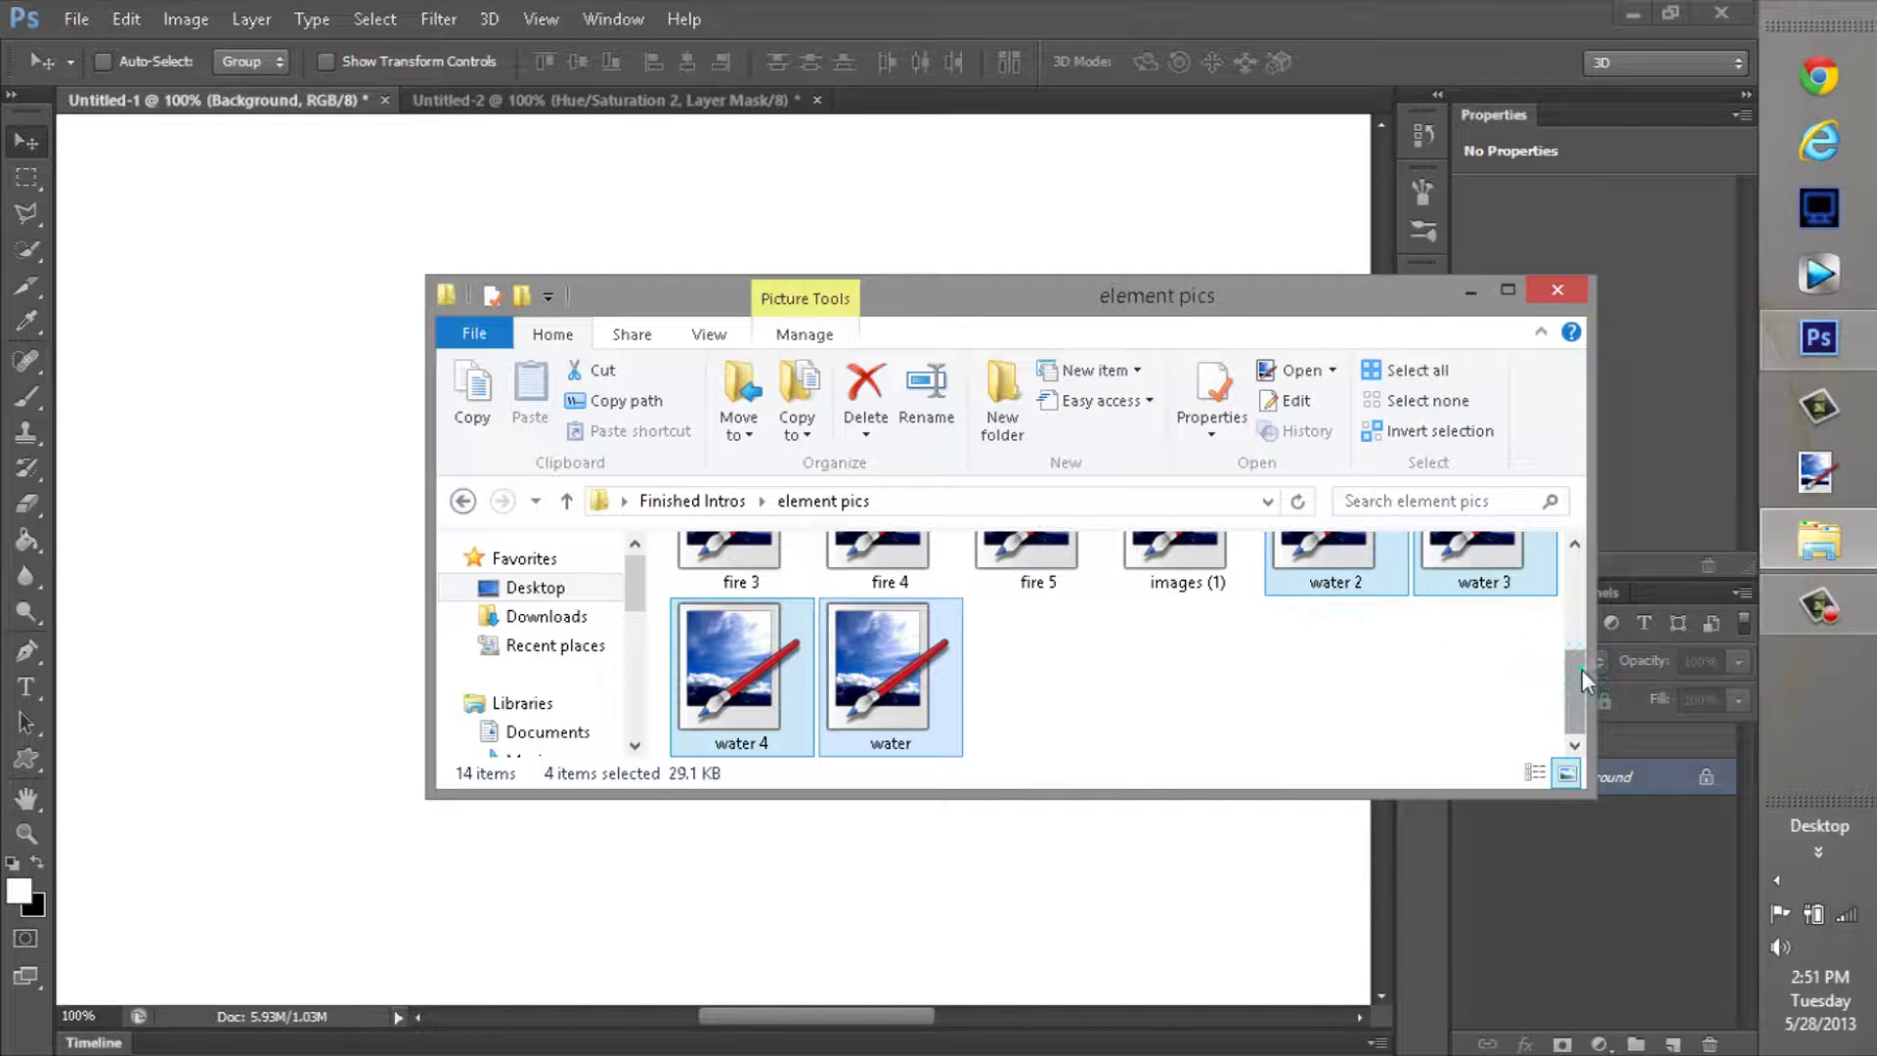
mouse_move(1582, 670)
mouse_down()
mouse_move(1597, 591)
mouse_move(1590, 701)
mouse_up()
drag(877, 684, 350, 580)
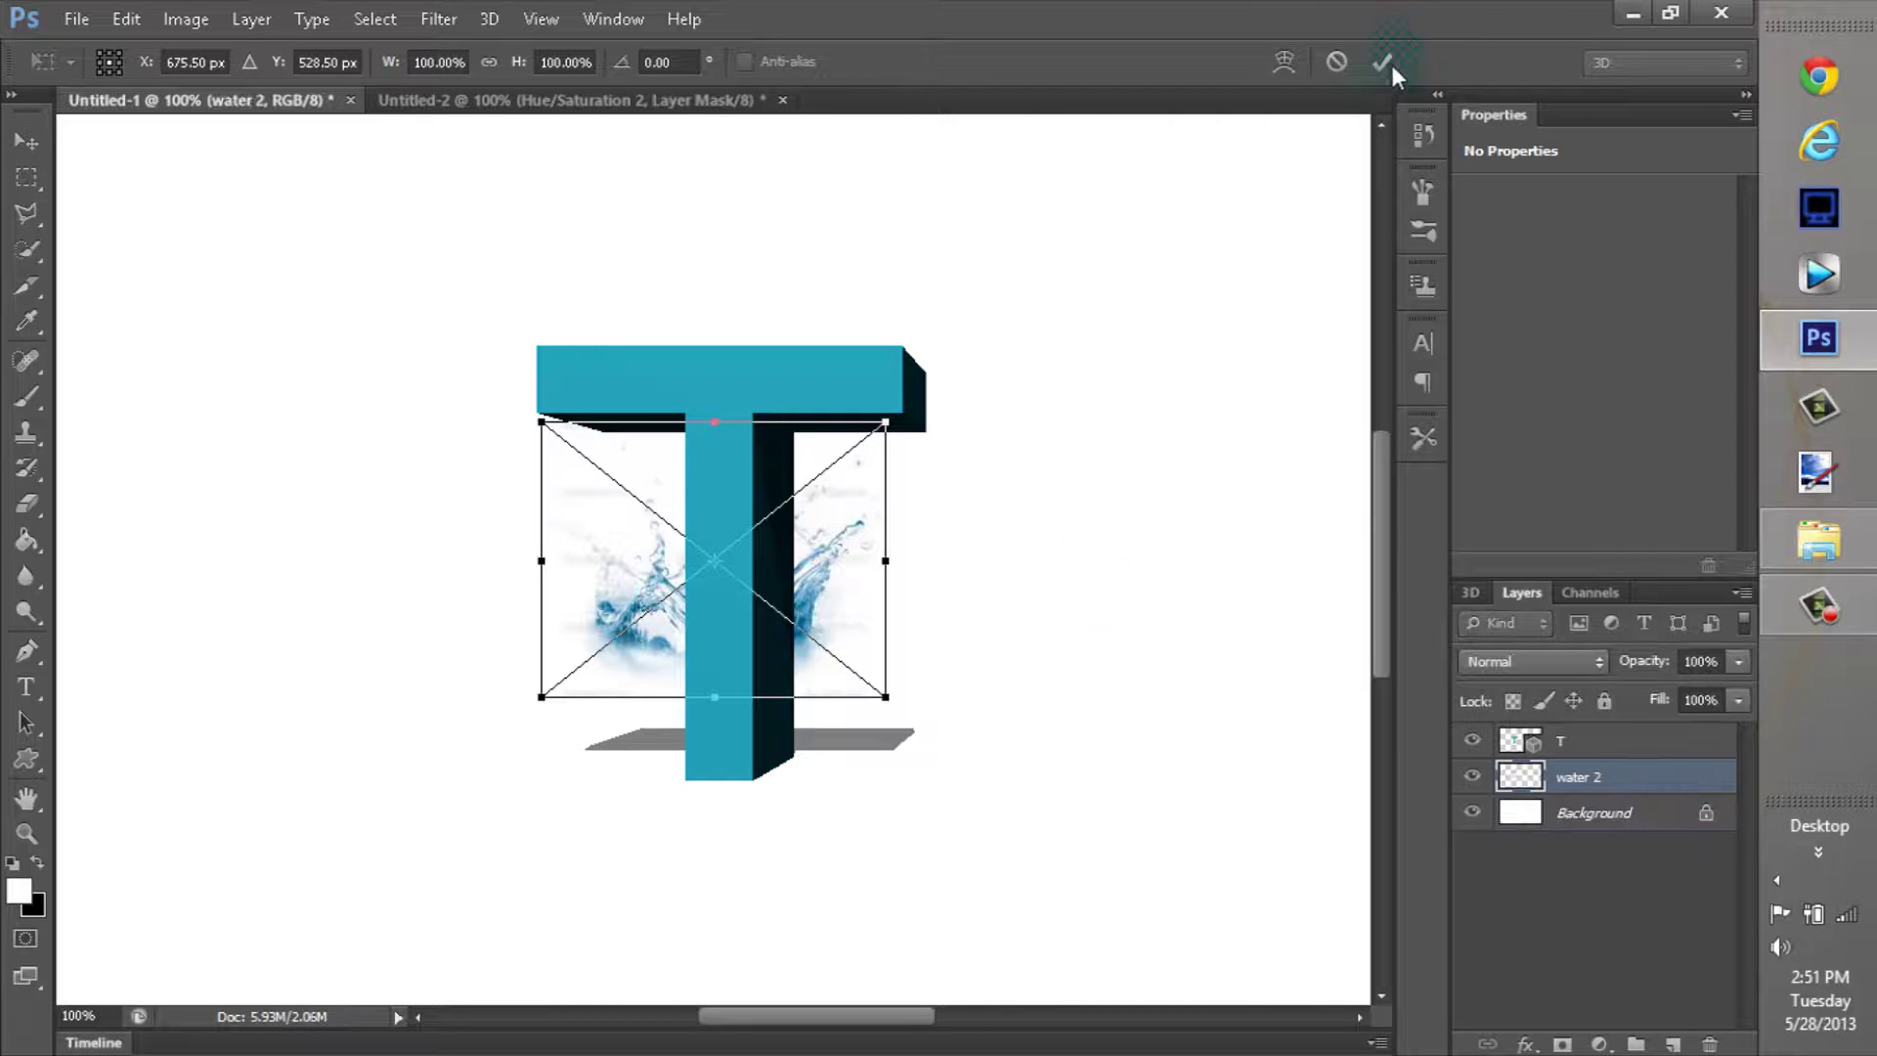
Commit each of the four placed water splash images so they become separate layers
click(1385, 67)
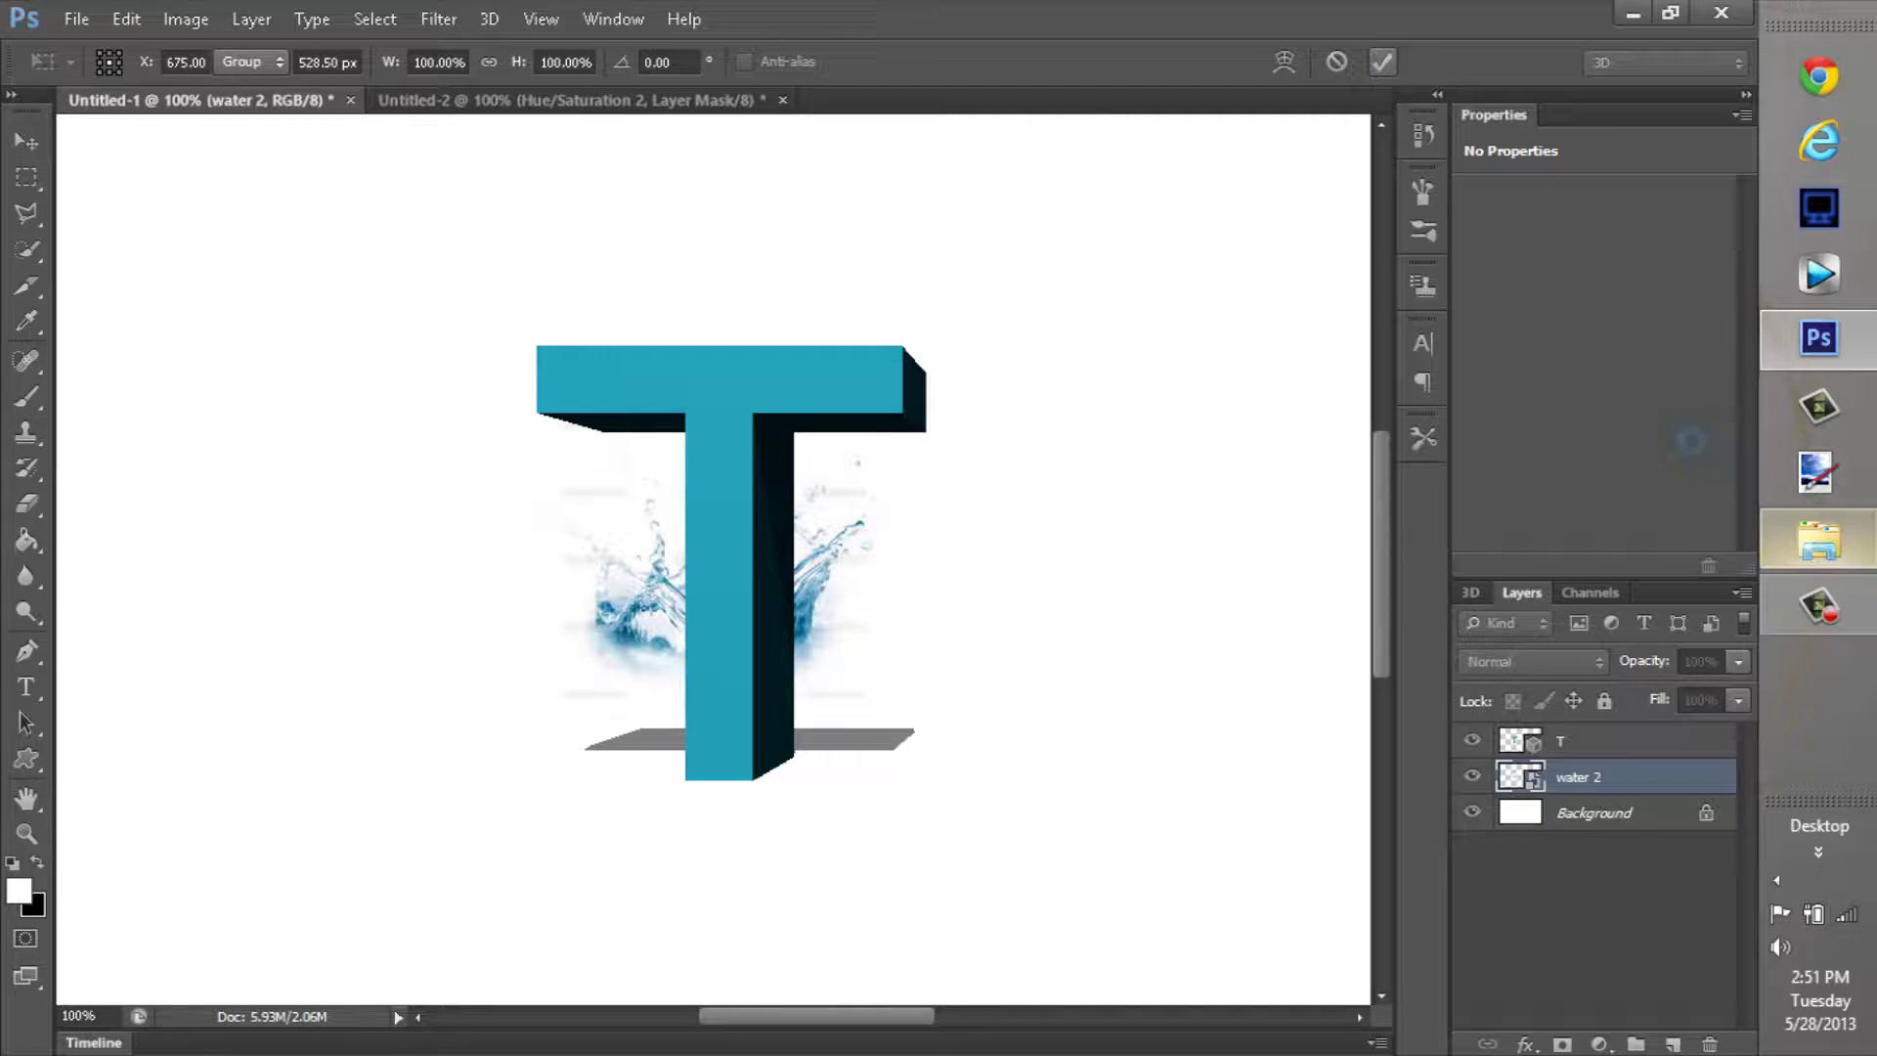
click(1384, 55)
click(1384, 55)
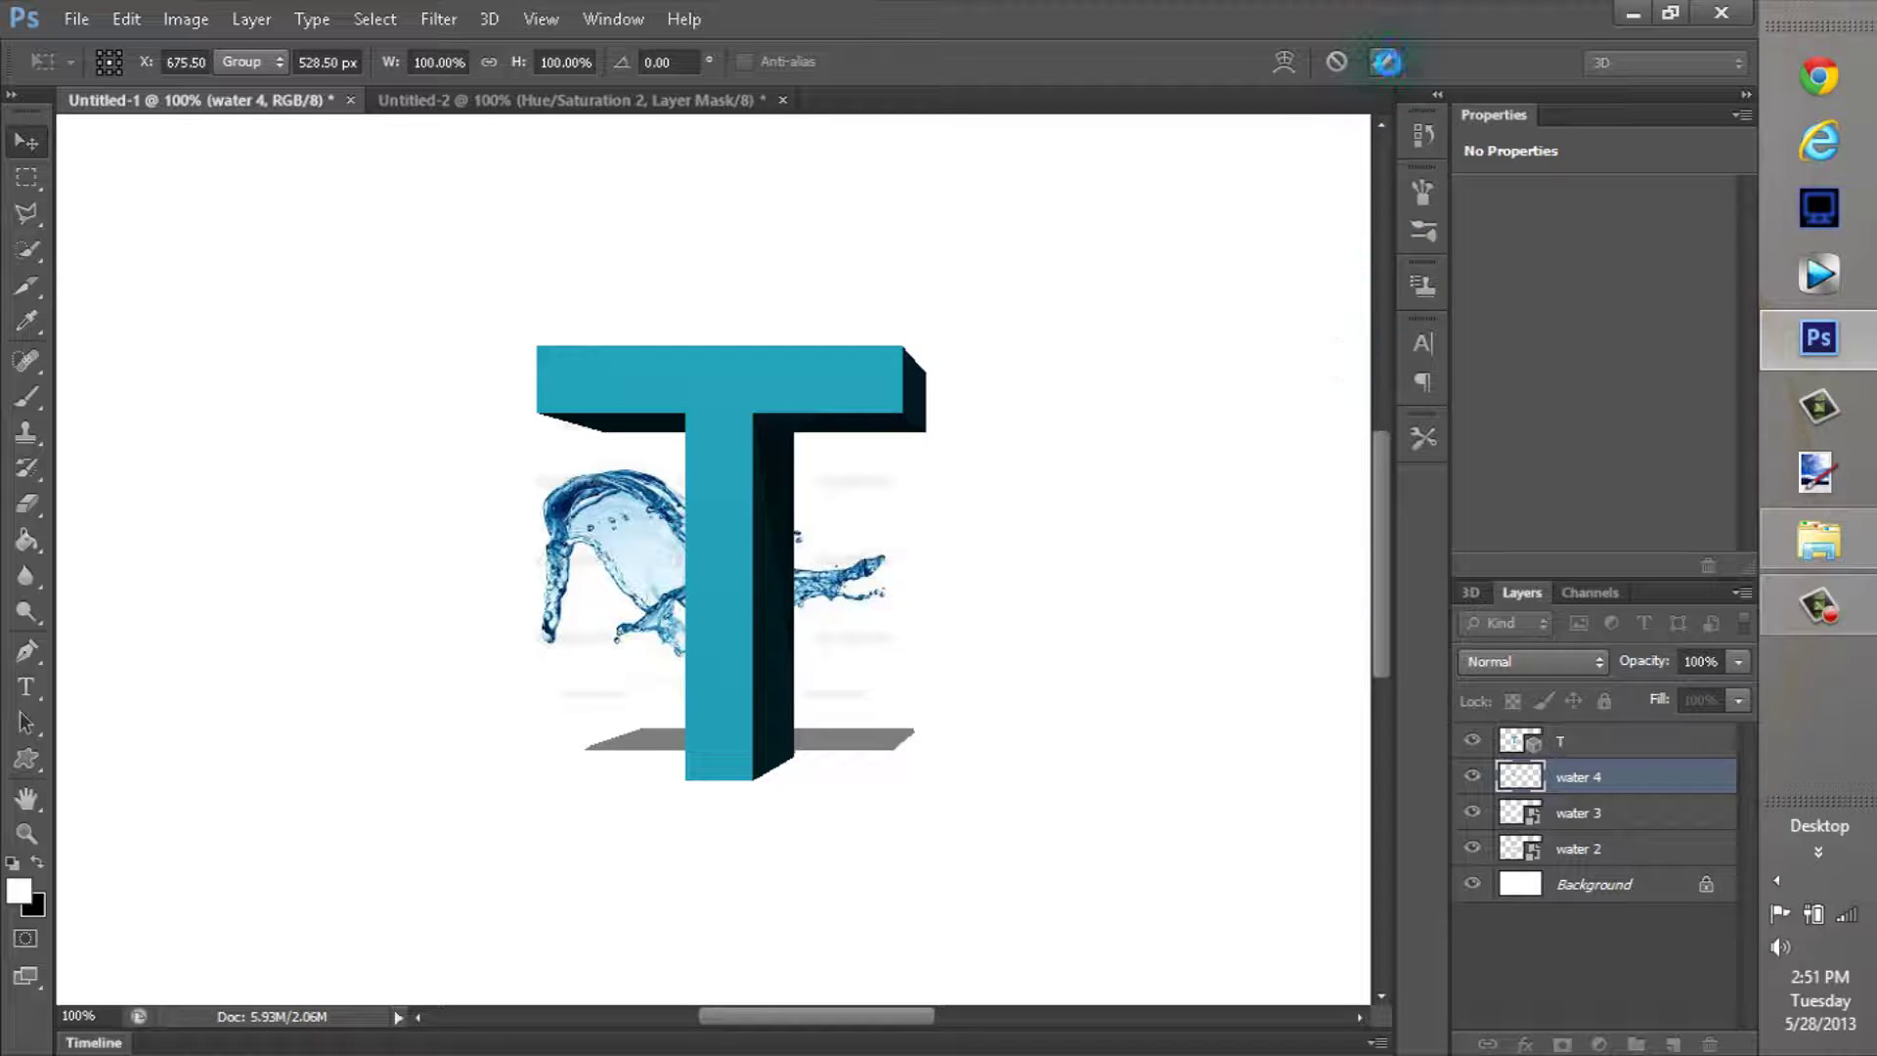
click(1386, 62)
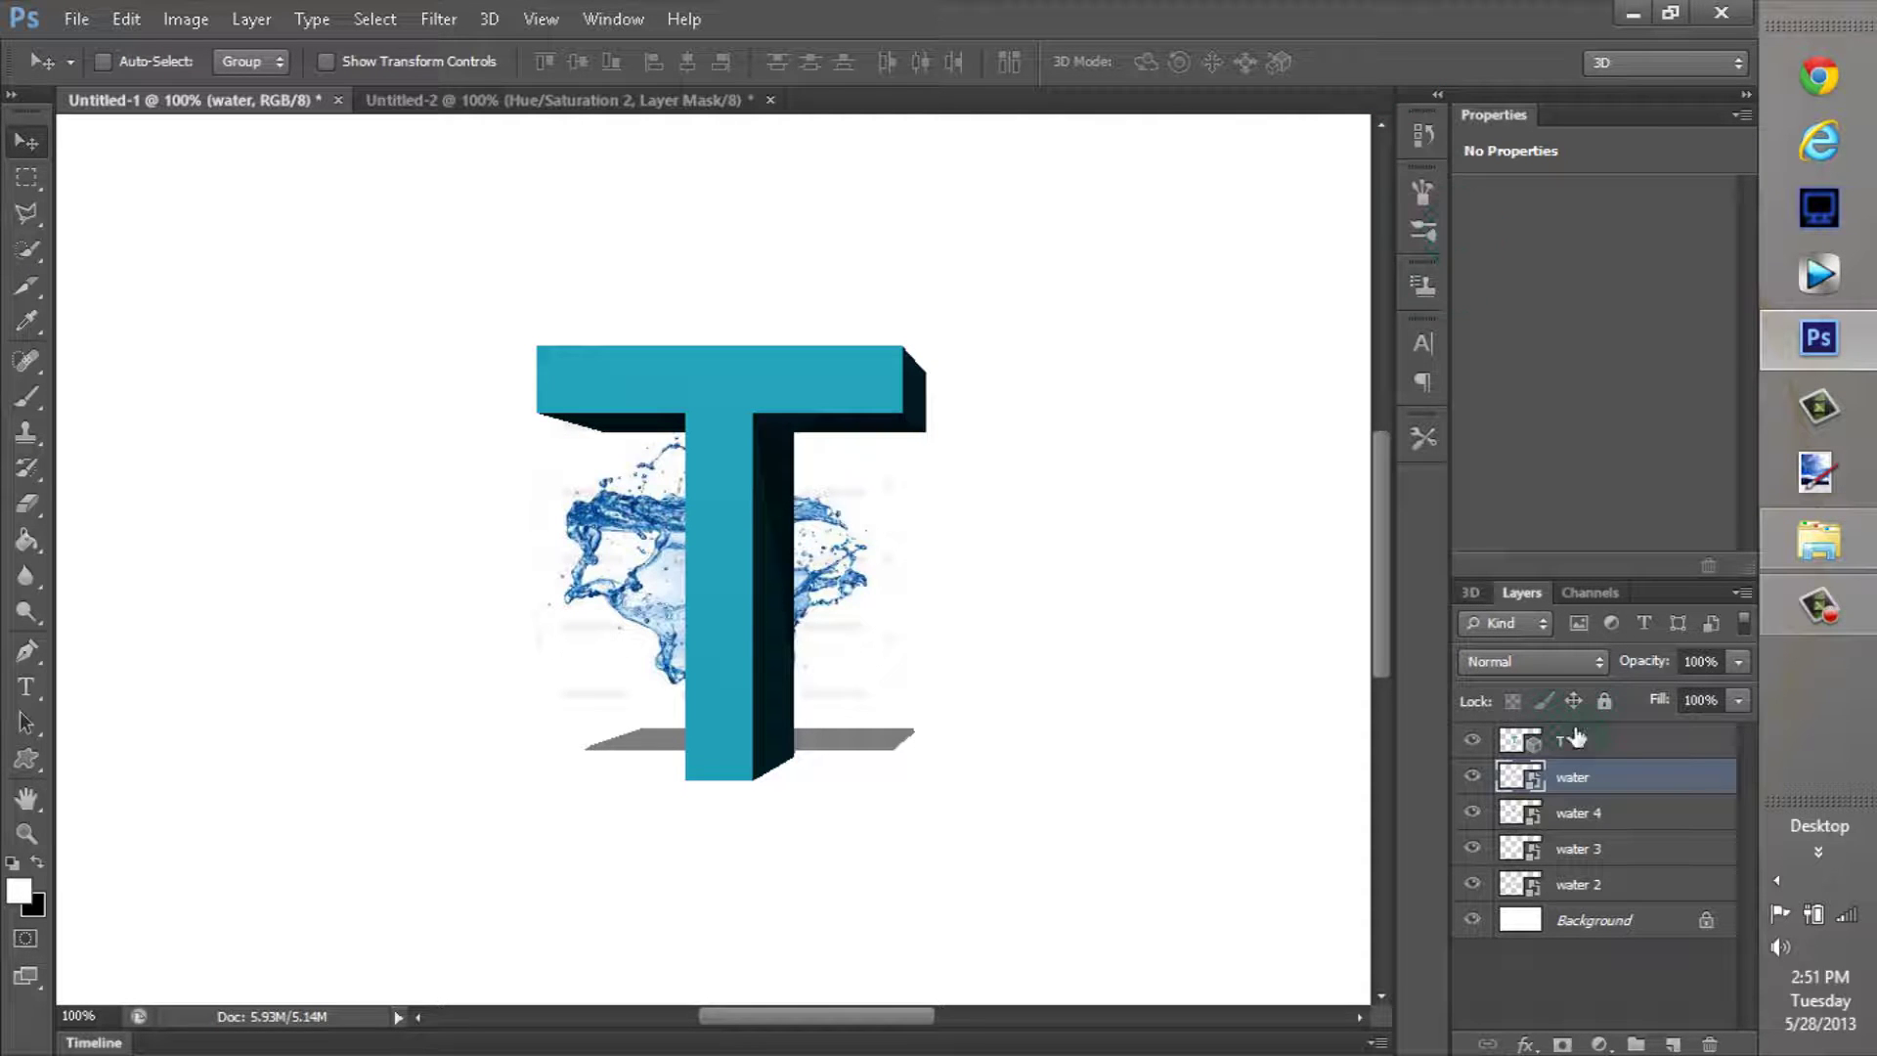
drag(1583, 778, 1606, 889)
drag(1606, 890, 1585, 717)
Drag the T layer down to just above Background, then select the top water layer
click(1573, 749)
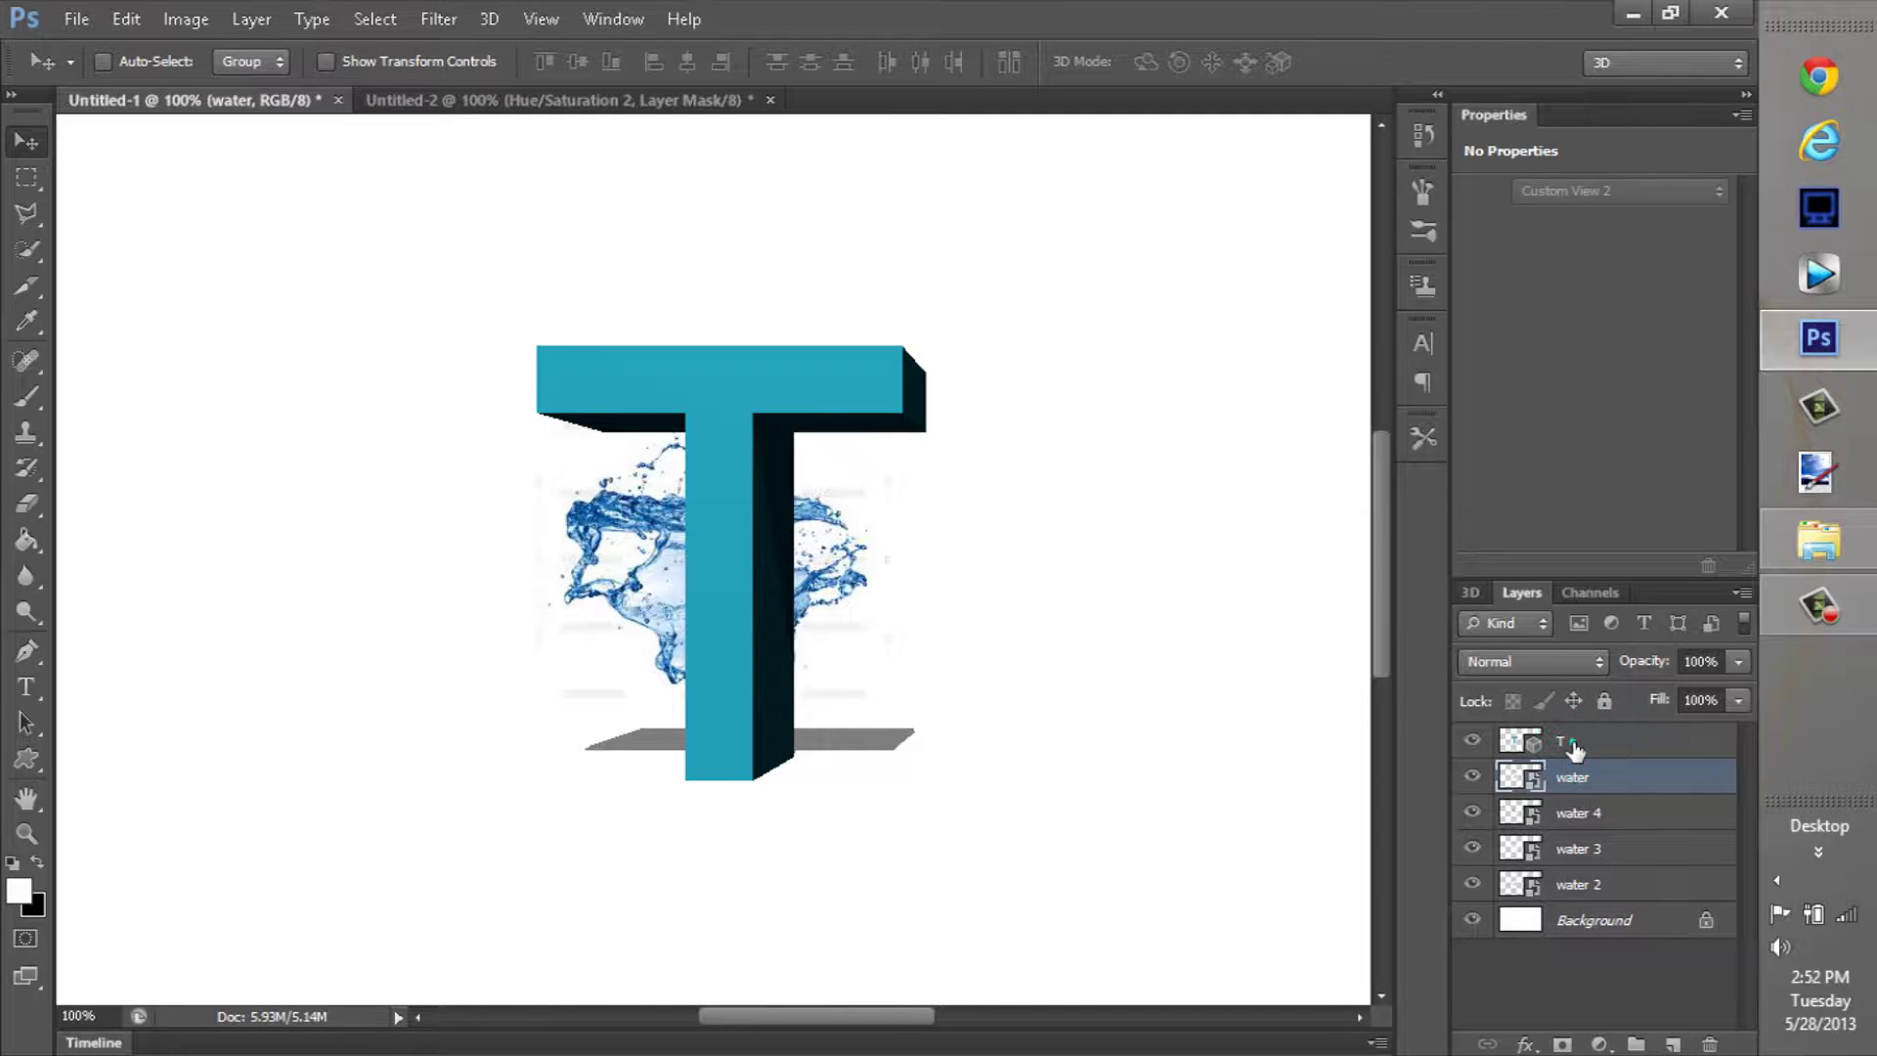
drag(1594, 884, 1599, 745)
drag(1599, 897, 1660, 911)
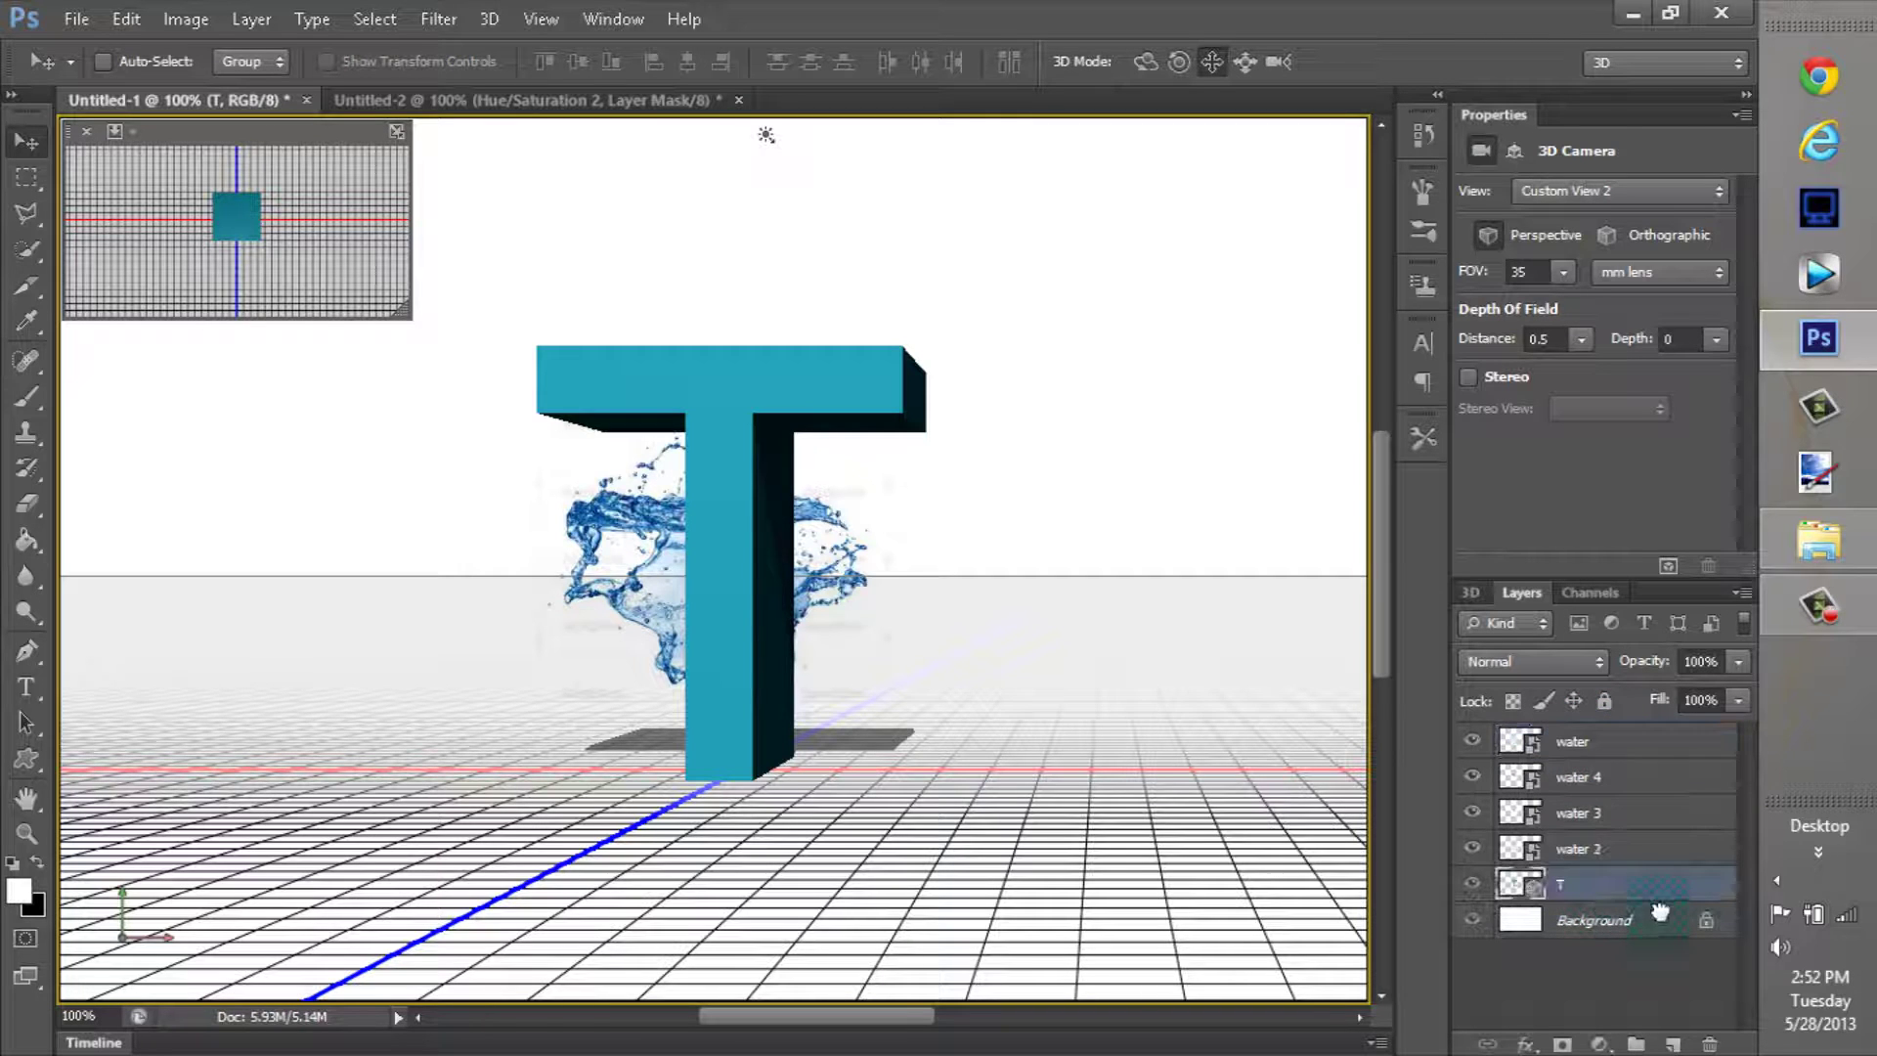
click(1581, 741)
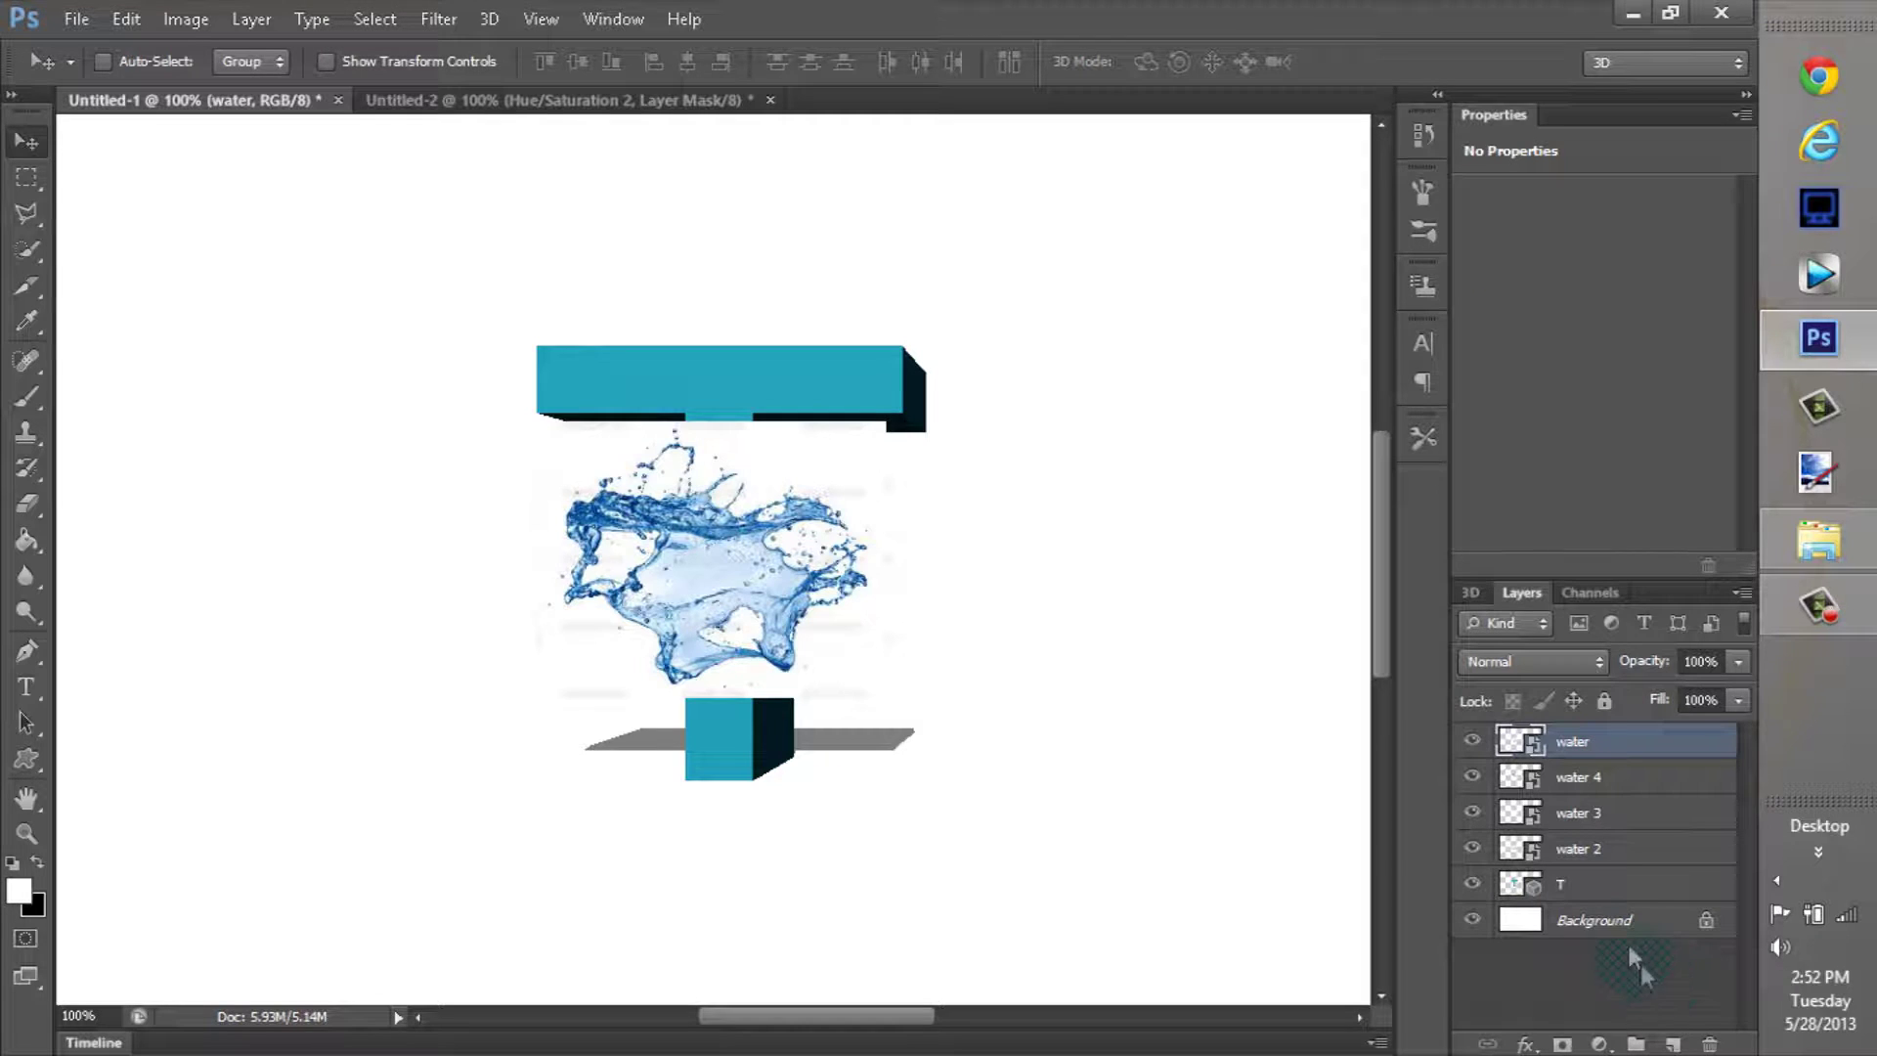
Select the water through water 2 layers and set their blend mode to Multiply
shift+click(1619, 853)
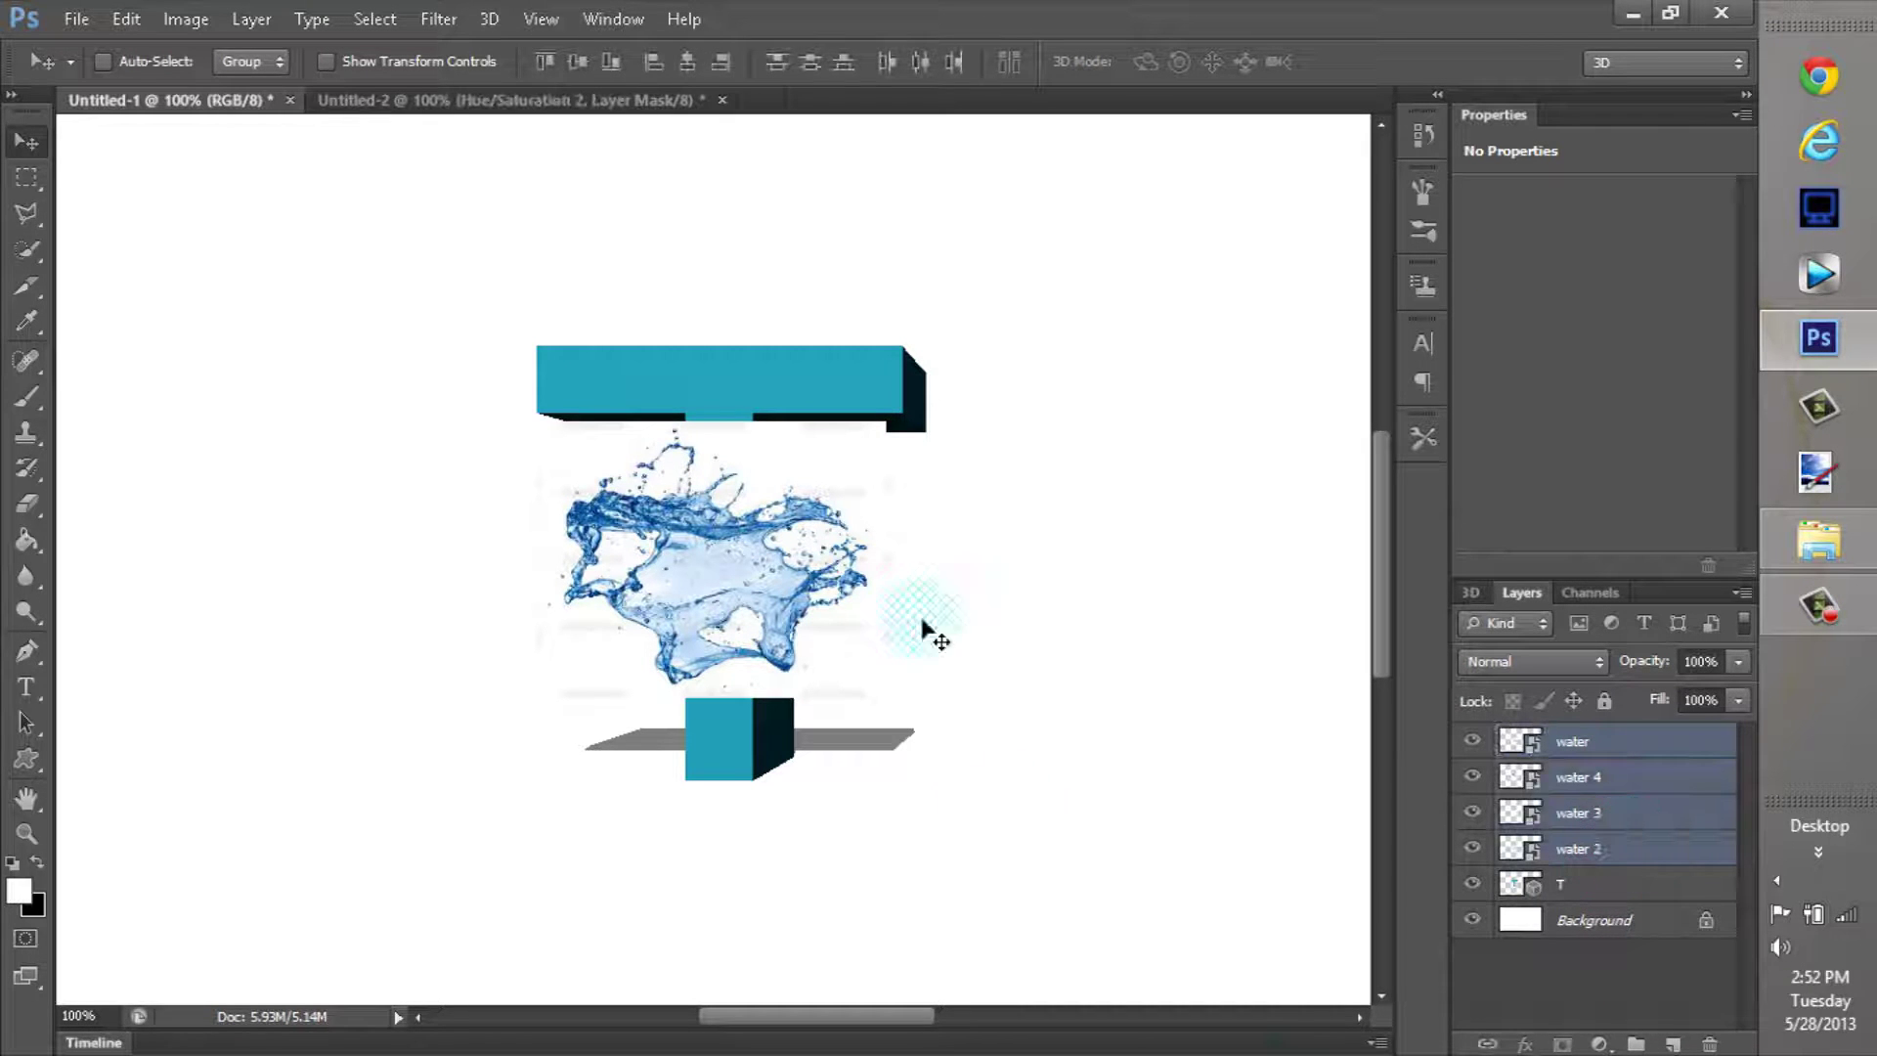
click(1566, 661)
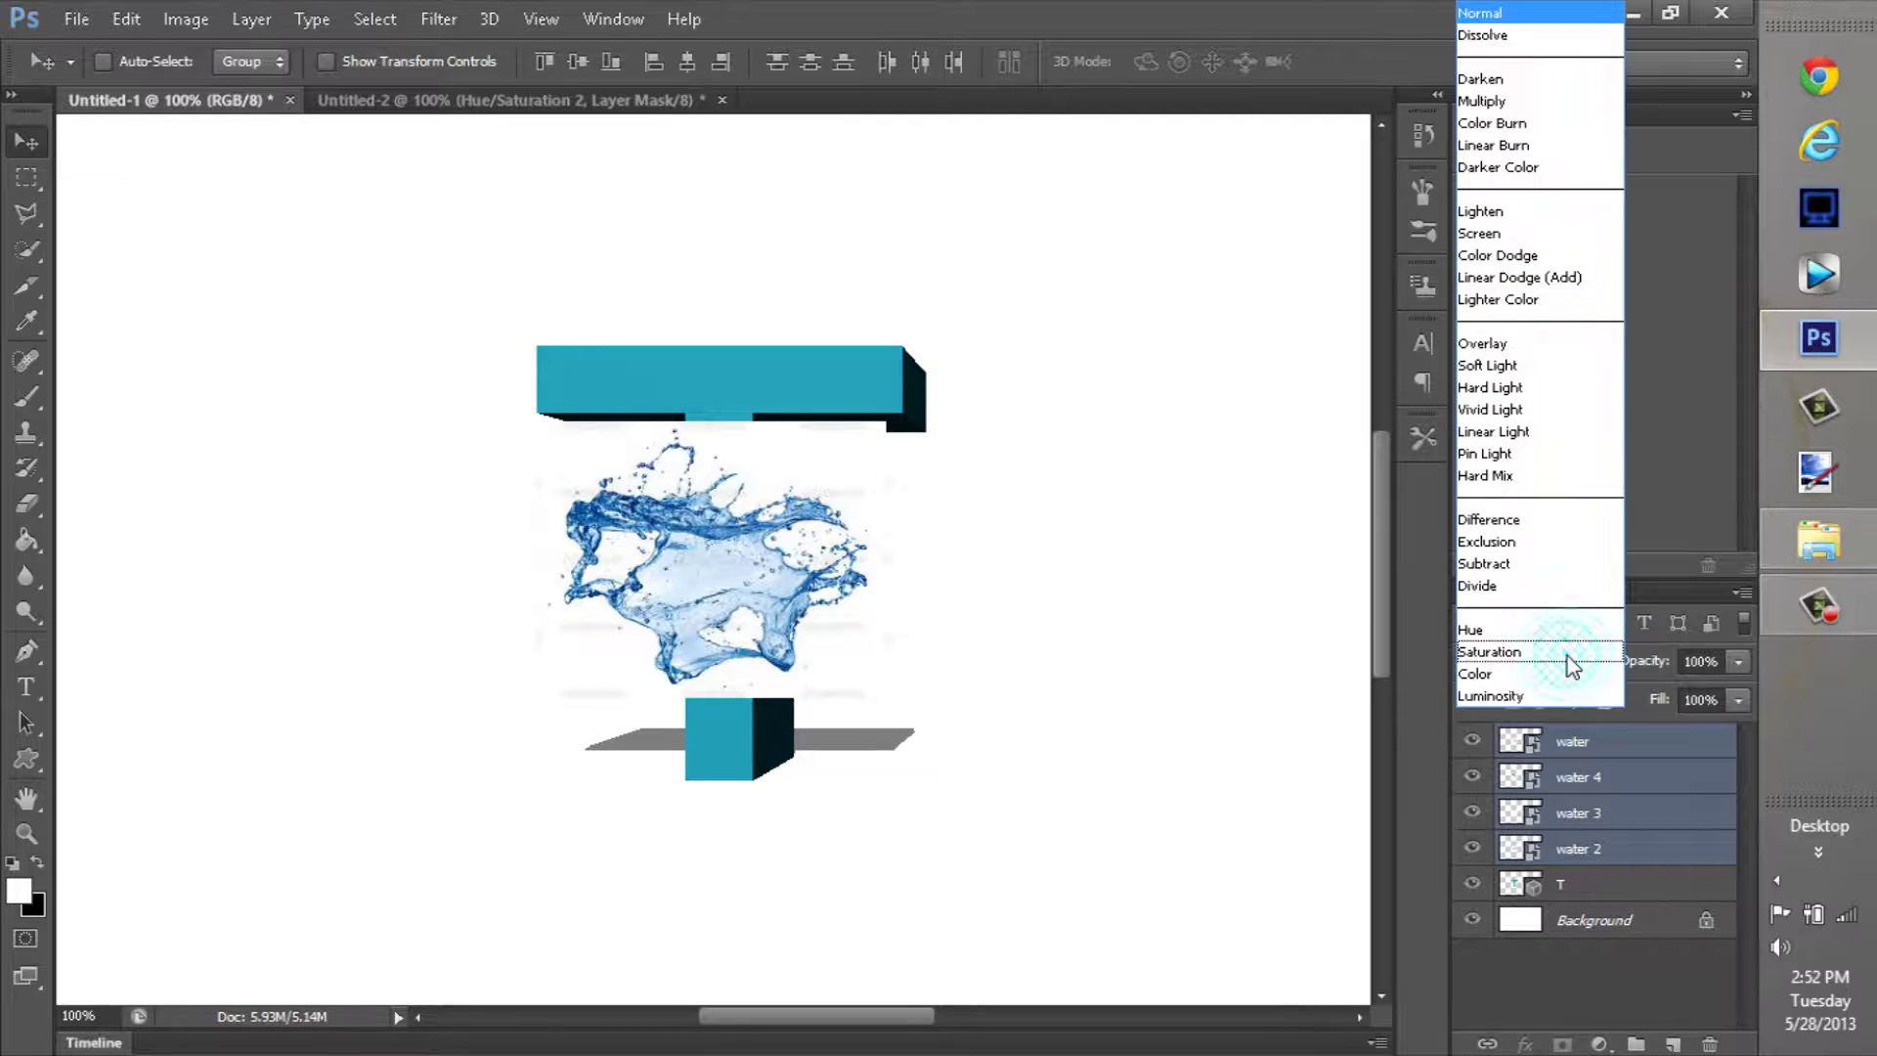
click(1521, 100)
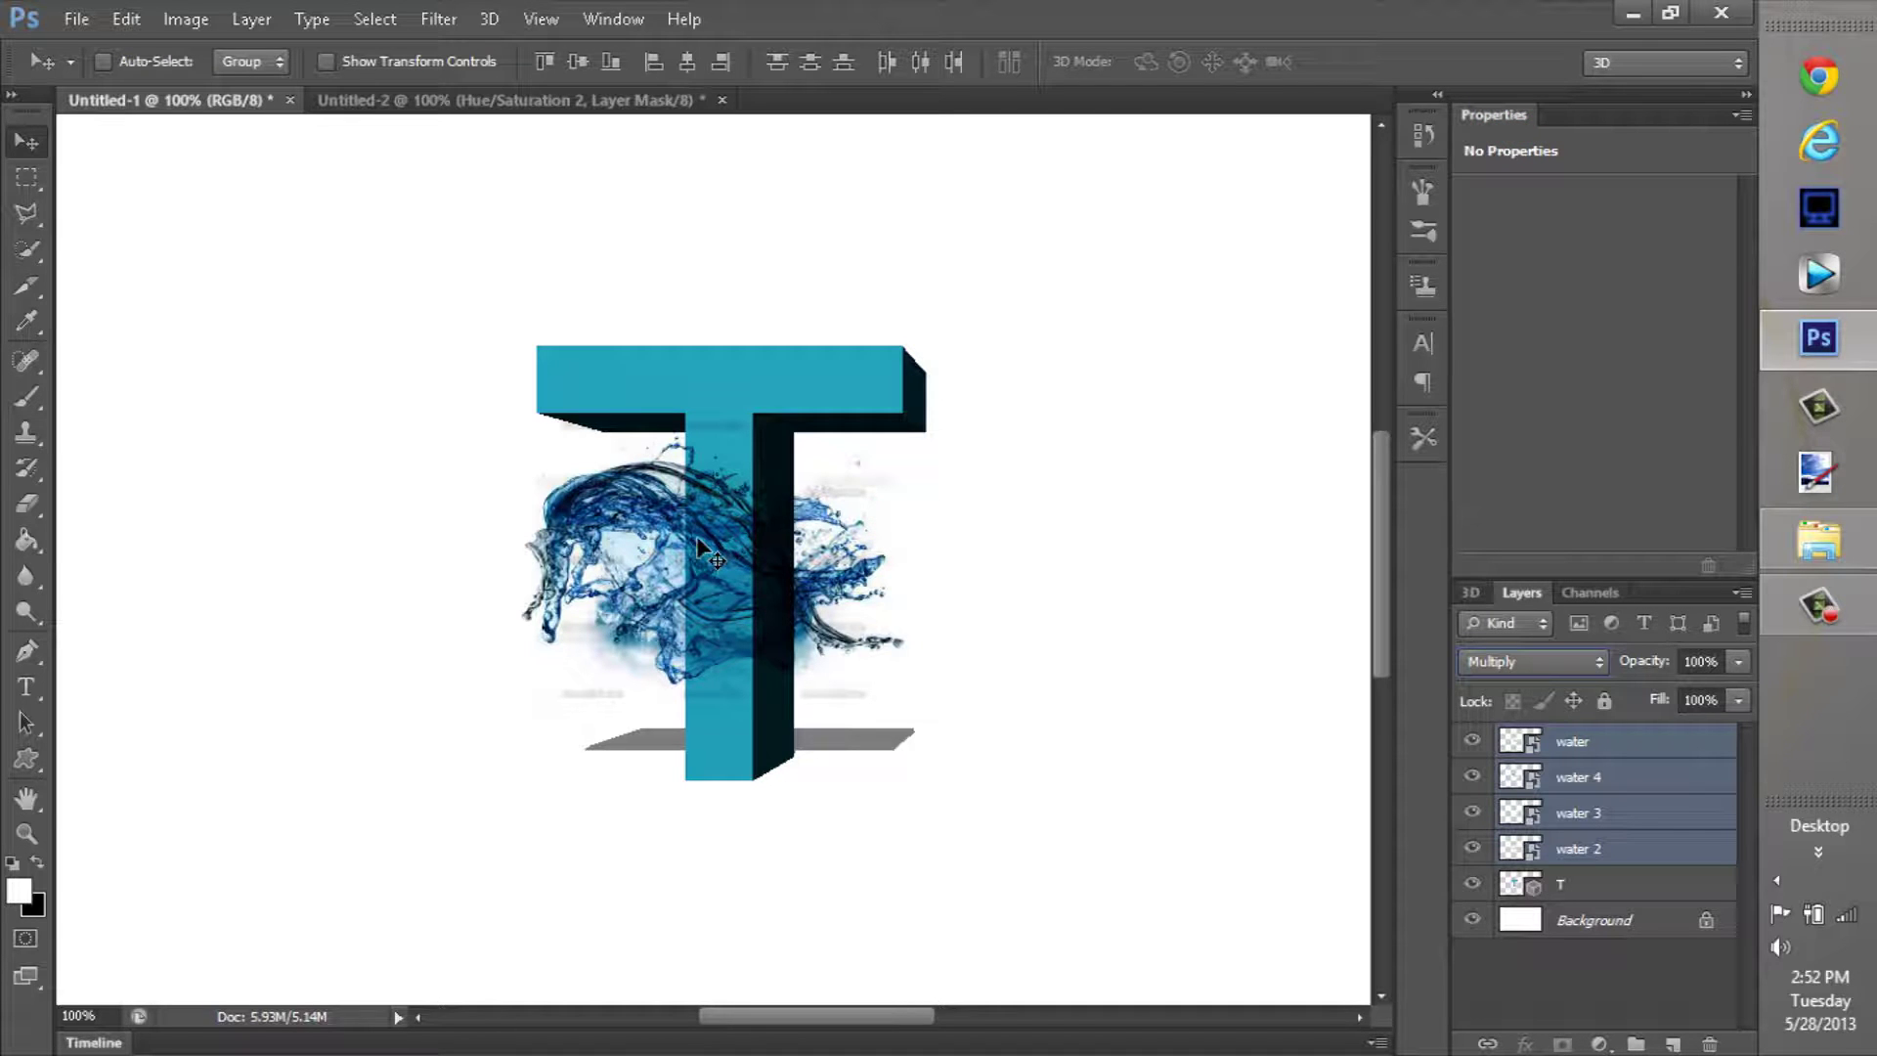
click(73, 1015)
Enter 150 in the zoom field to display the document at 150%
text(150)
key(Return)
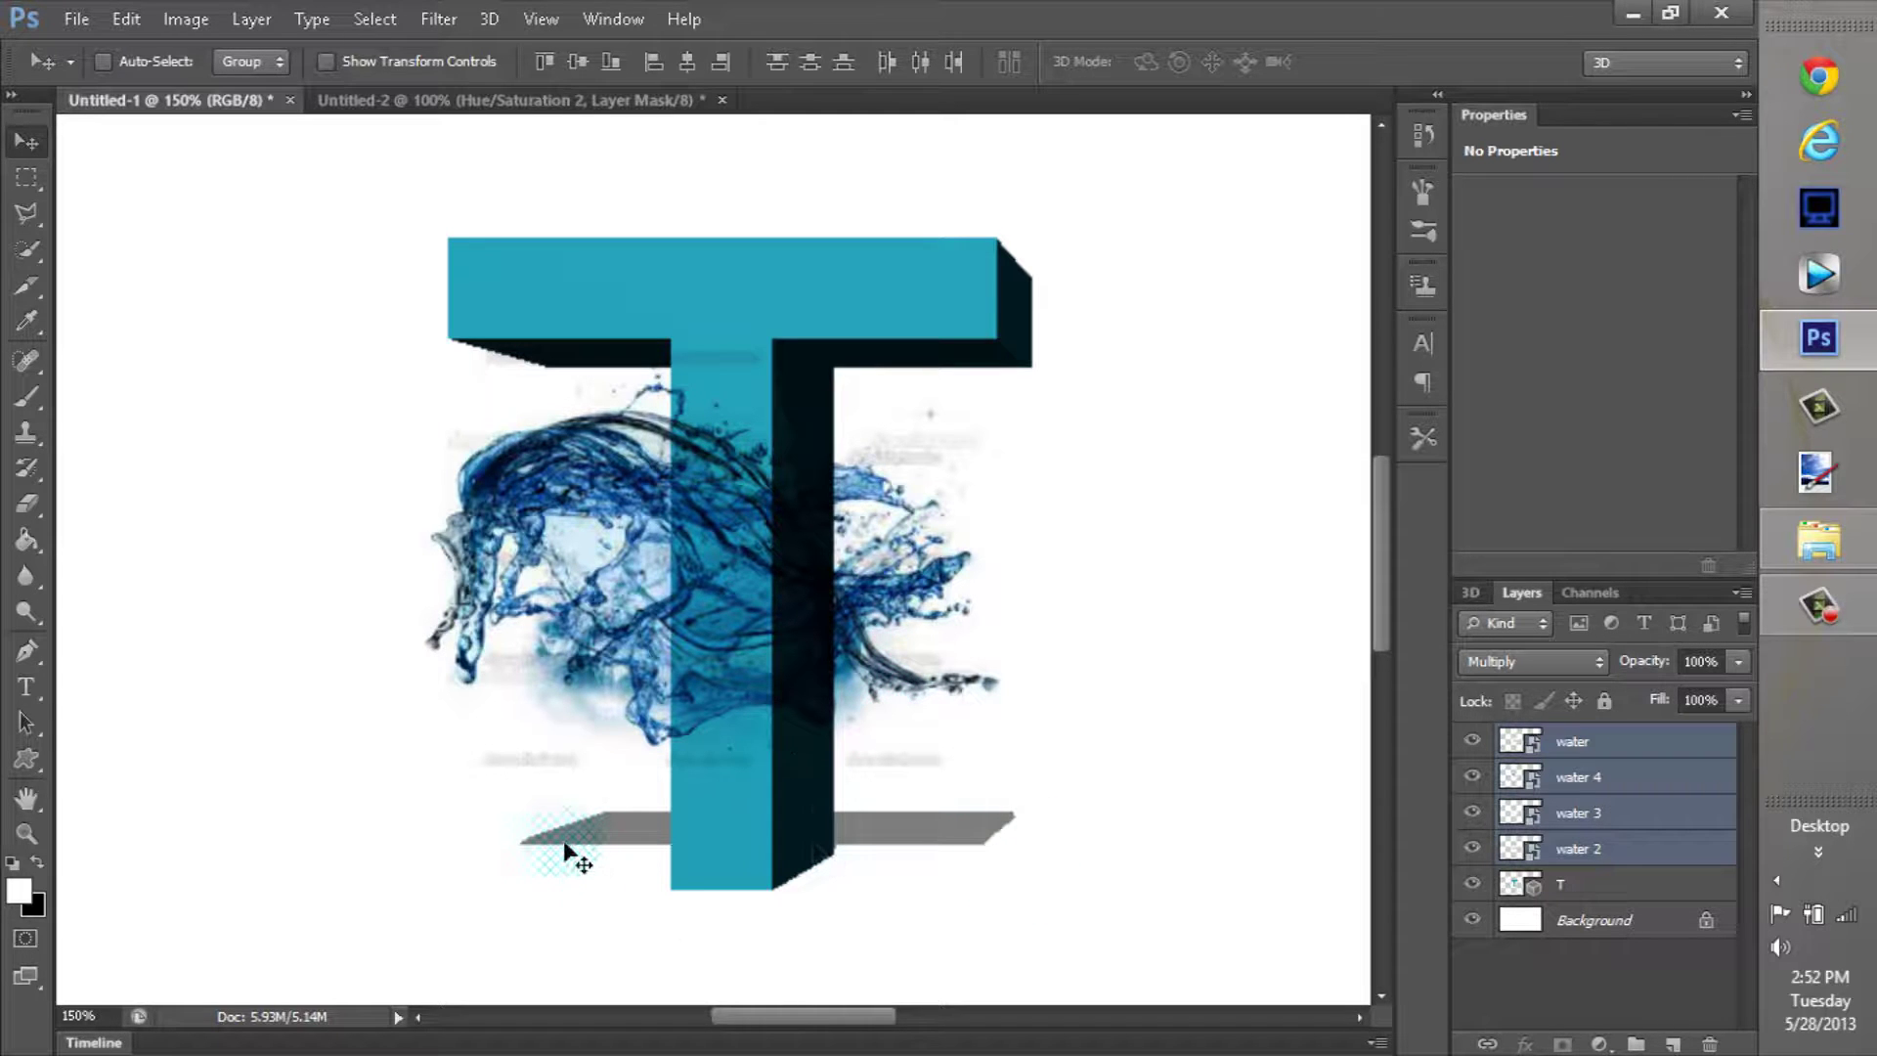
Shift the water splash right and drag the water 2 splash down around the T
click(1583, 749)
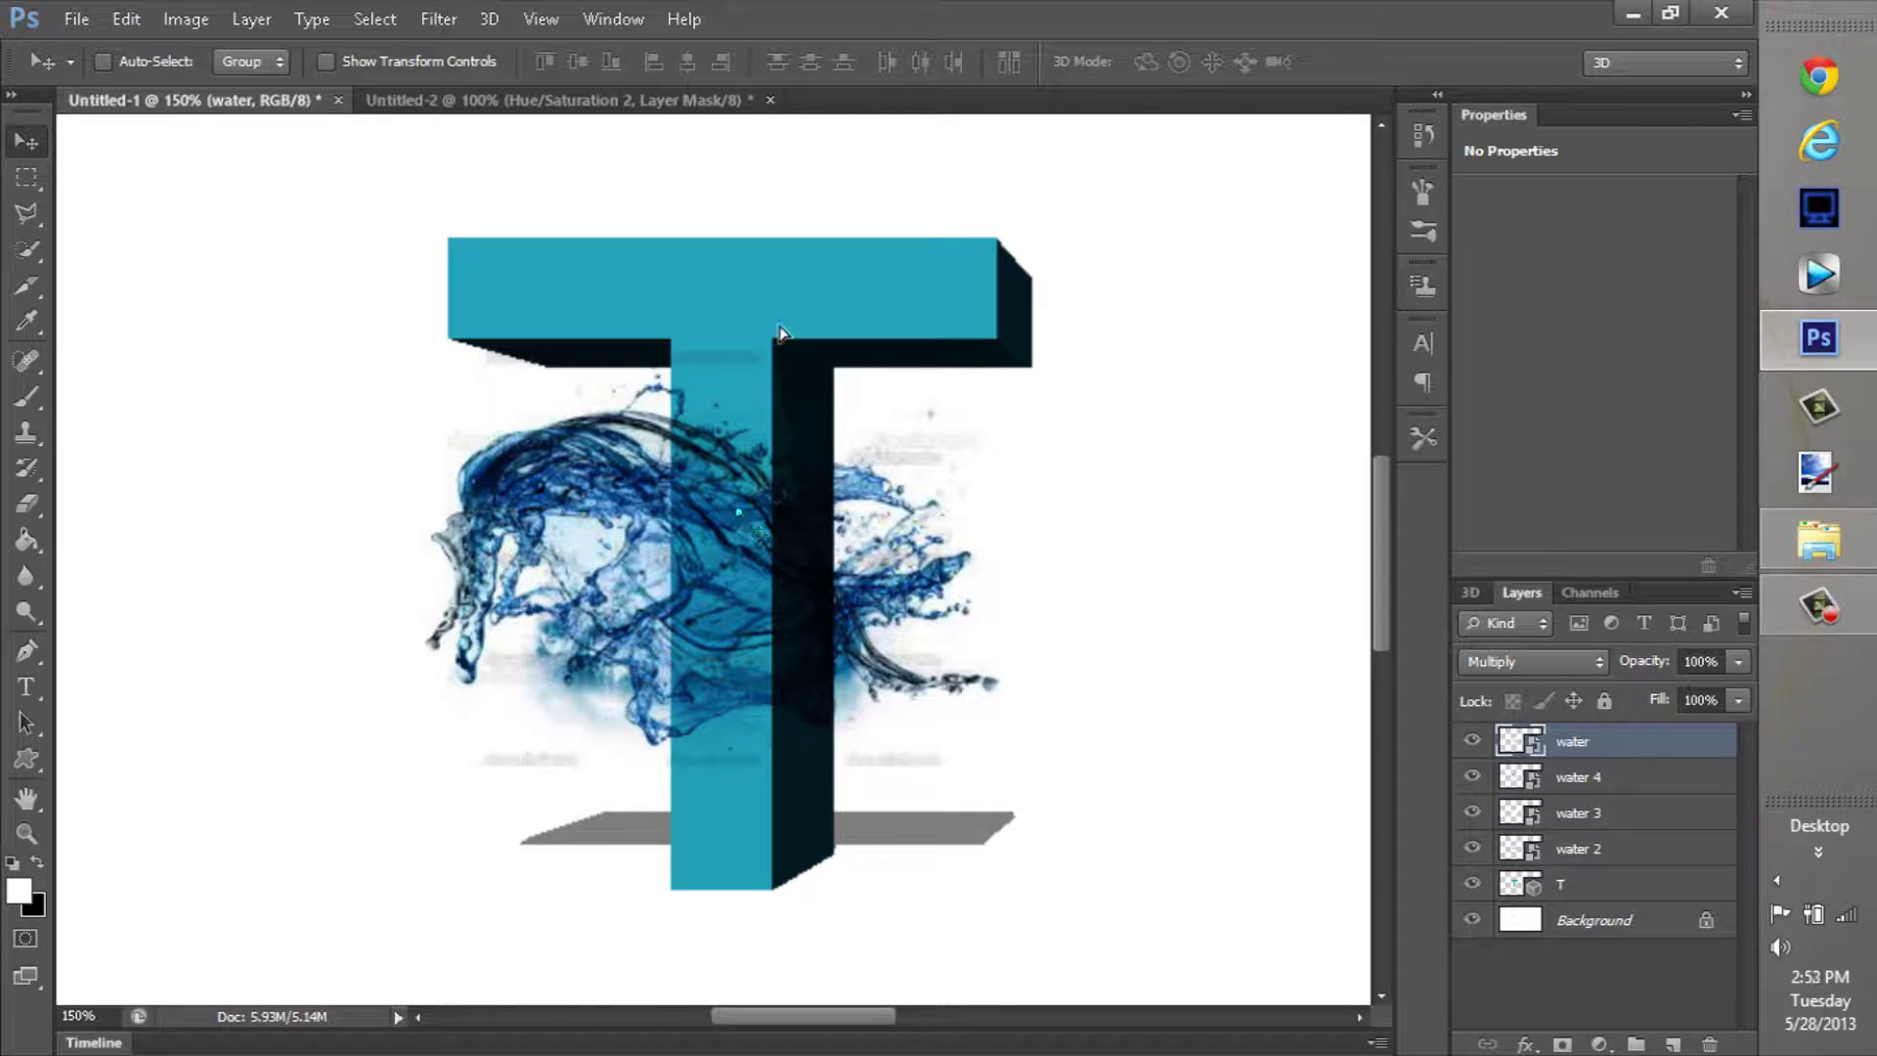
drag(886, 633, 1044, 538)
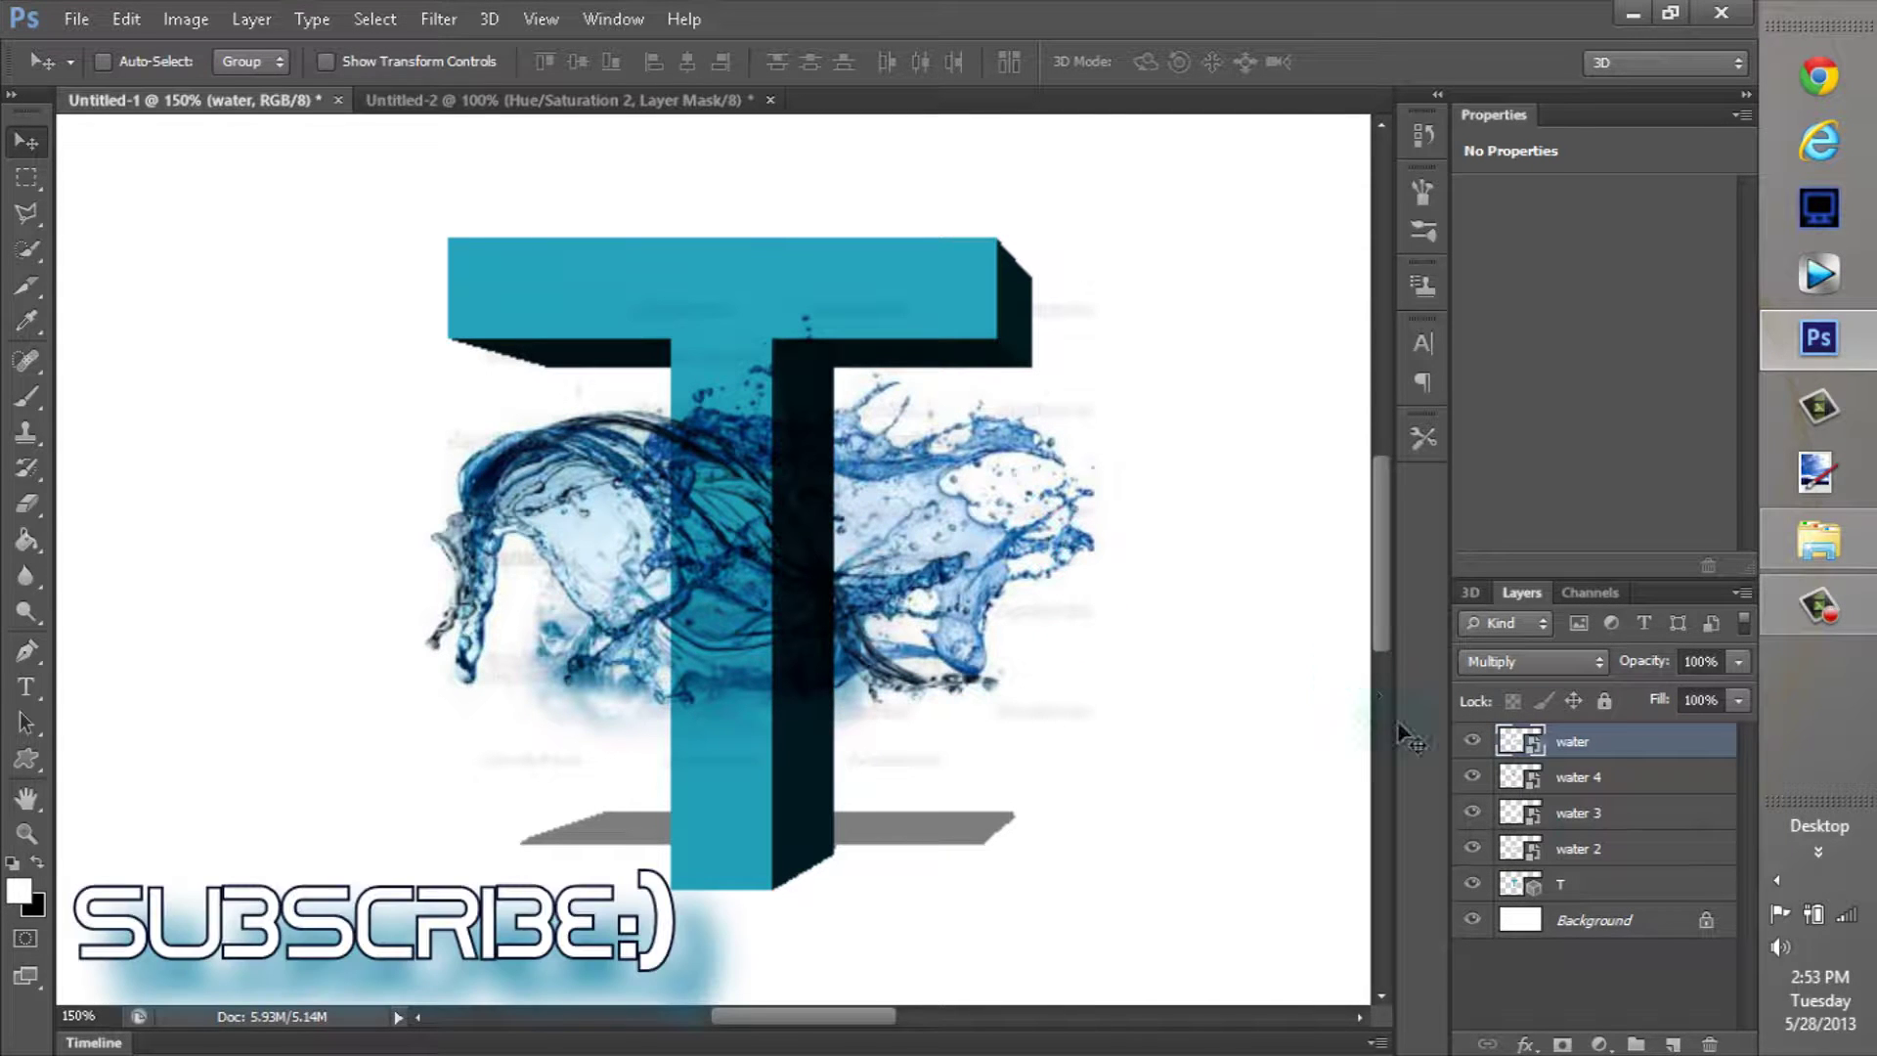
click(1571, 849)
drag(725, 568, 804, 770)
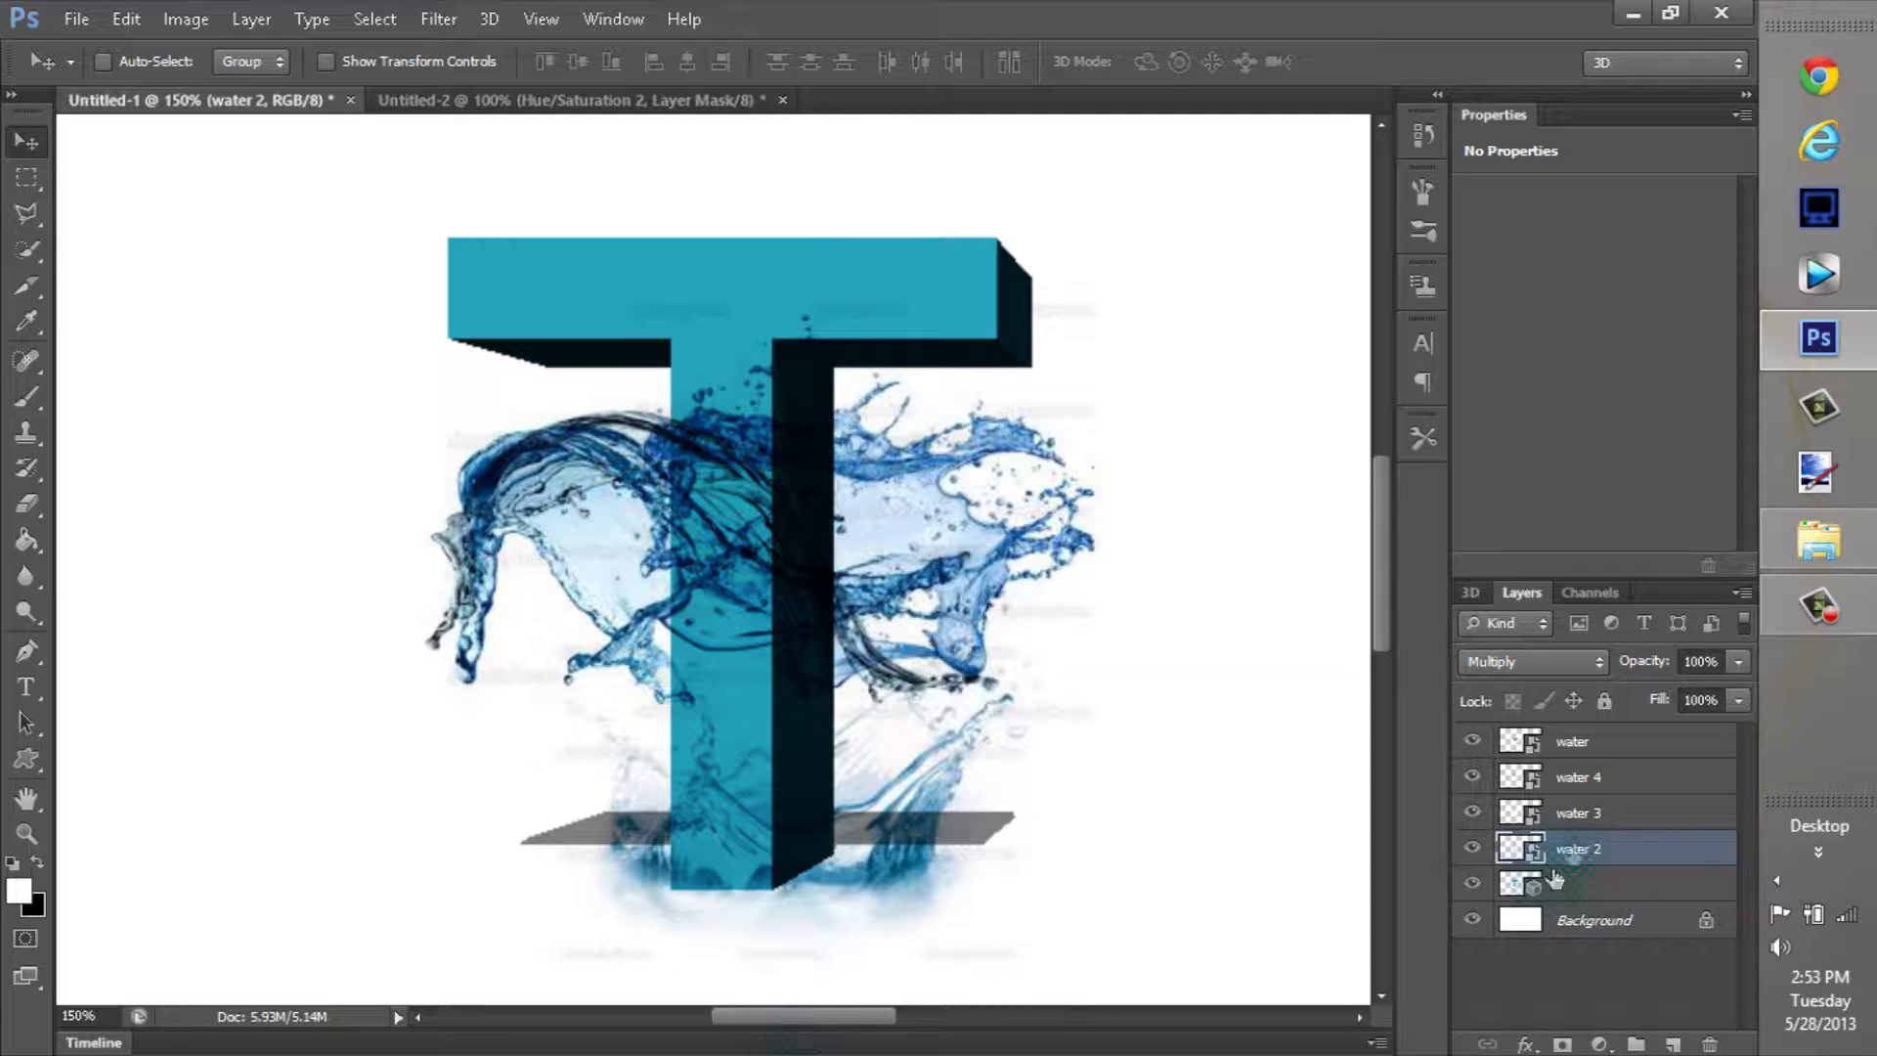
Move the water 3 splash over the crossbar, then fine-tune water 2 and water 3 positions
click(1589, 813)
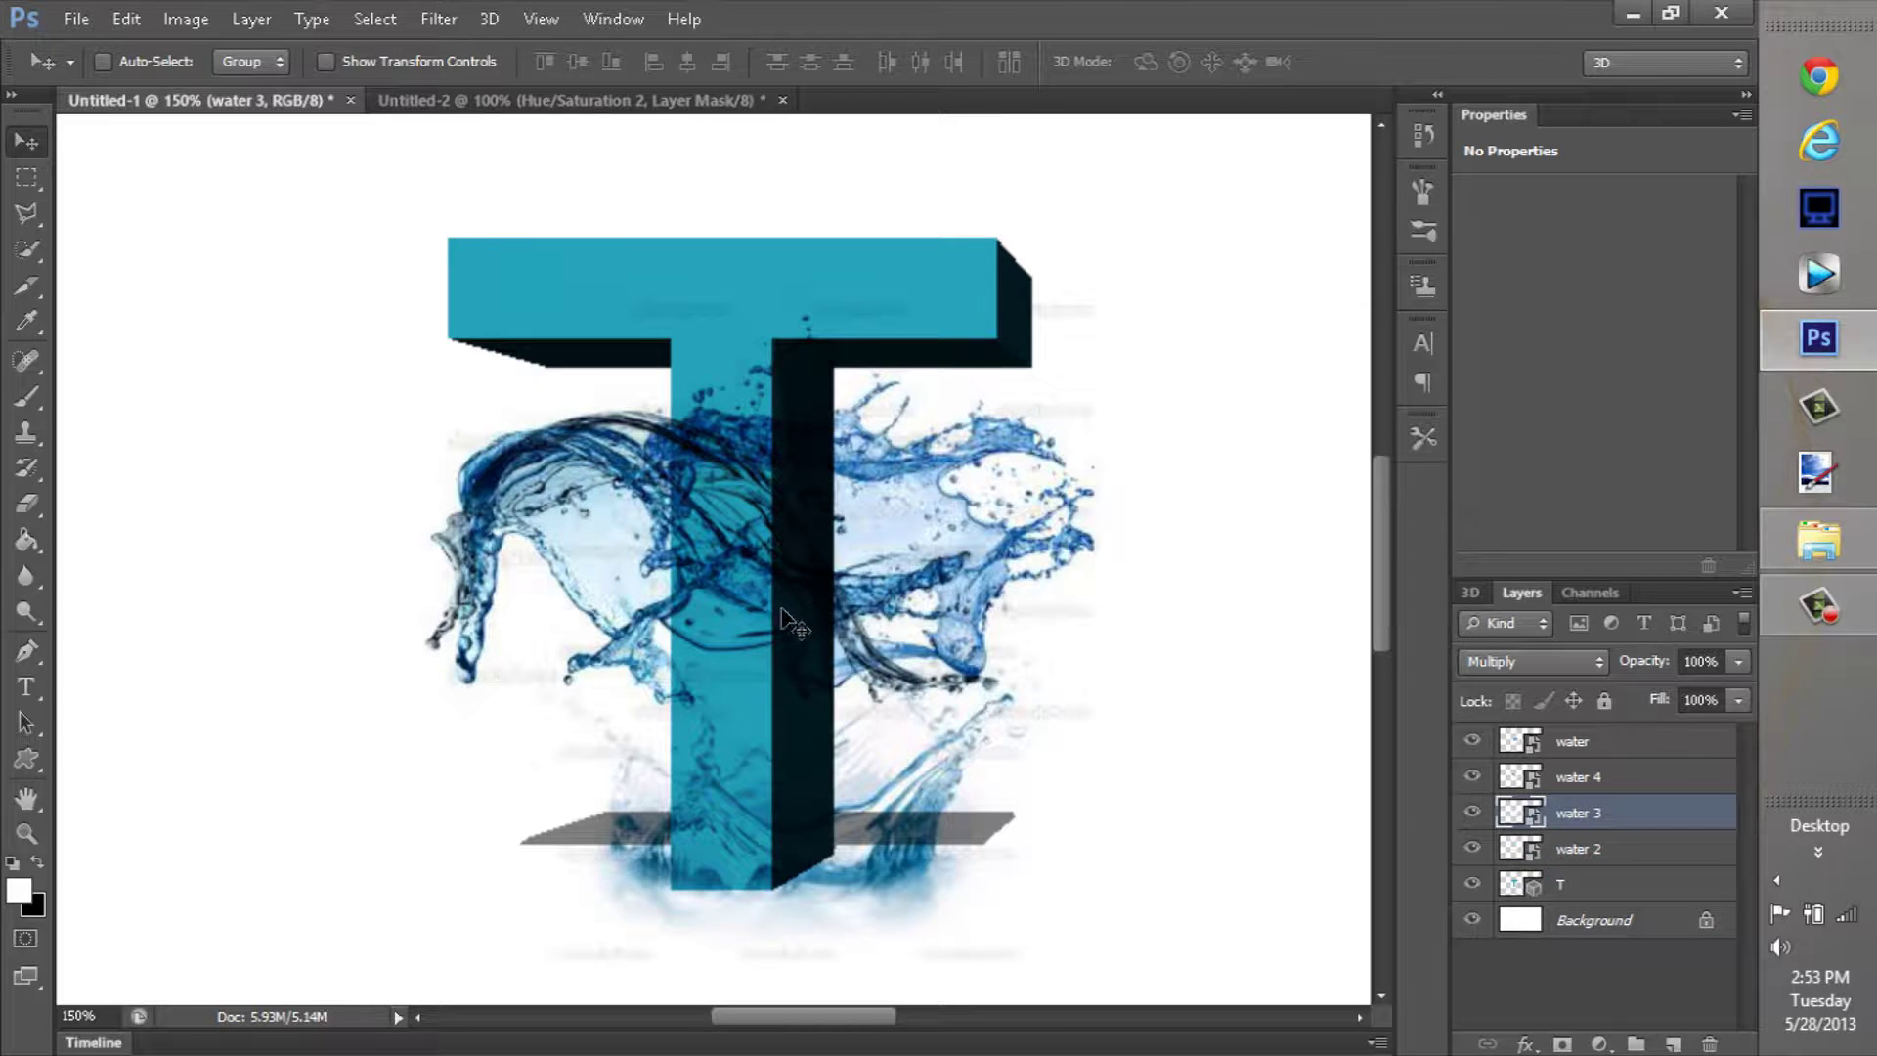
mouse_move(781, 608)
mouse_down()
mouse_move(826, 725)
mouse_move(789, 479)
mouse_move(815, 358)
mouse_move(950, 366)
mouse_move(1031, 338)
mouse_move(1027, 382)
mouse_up()
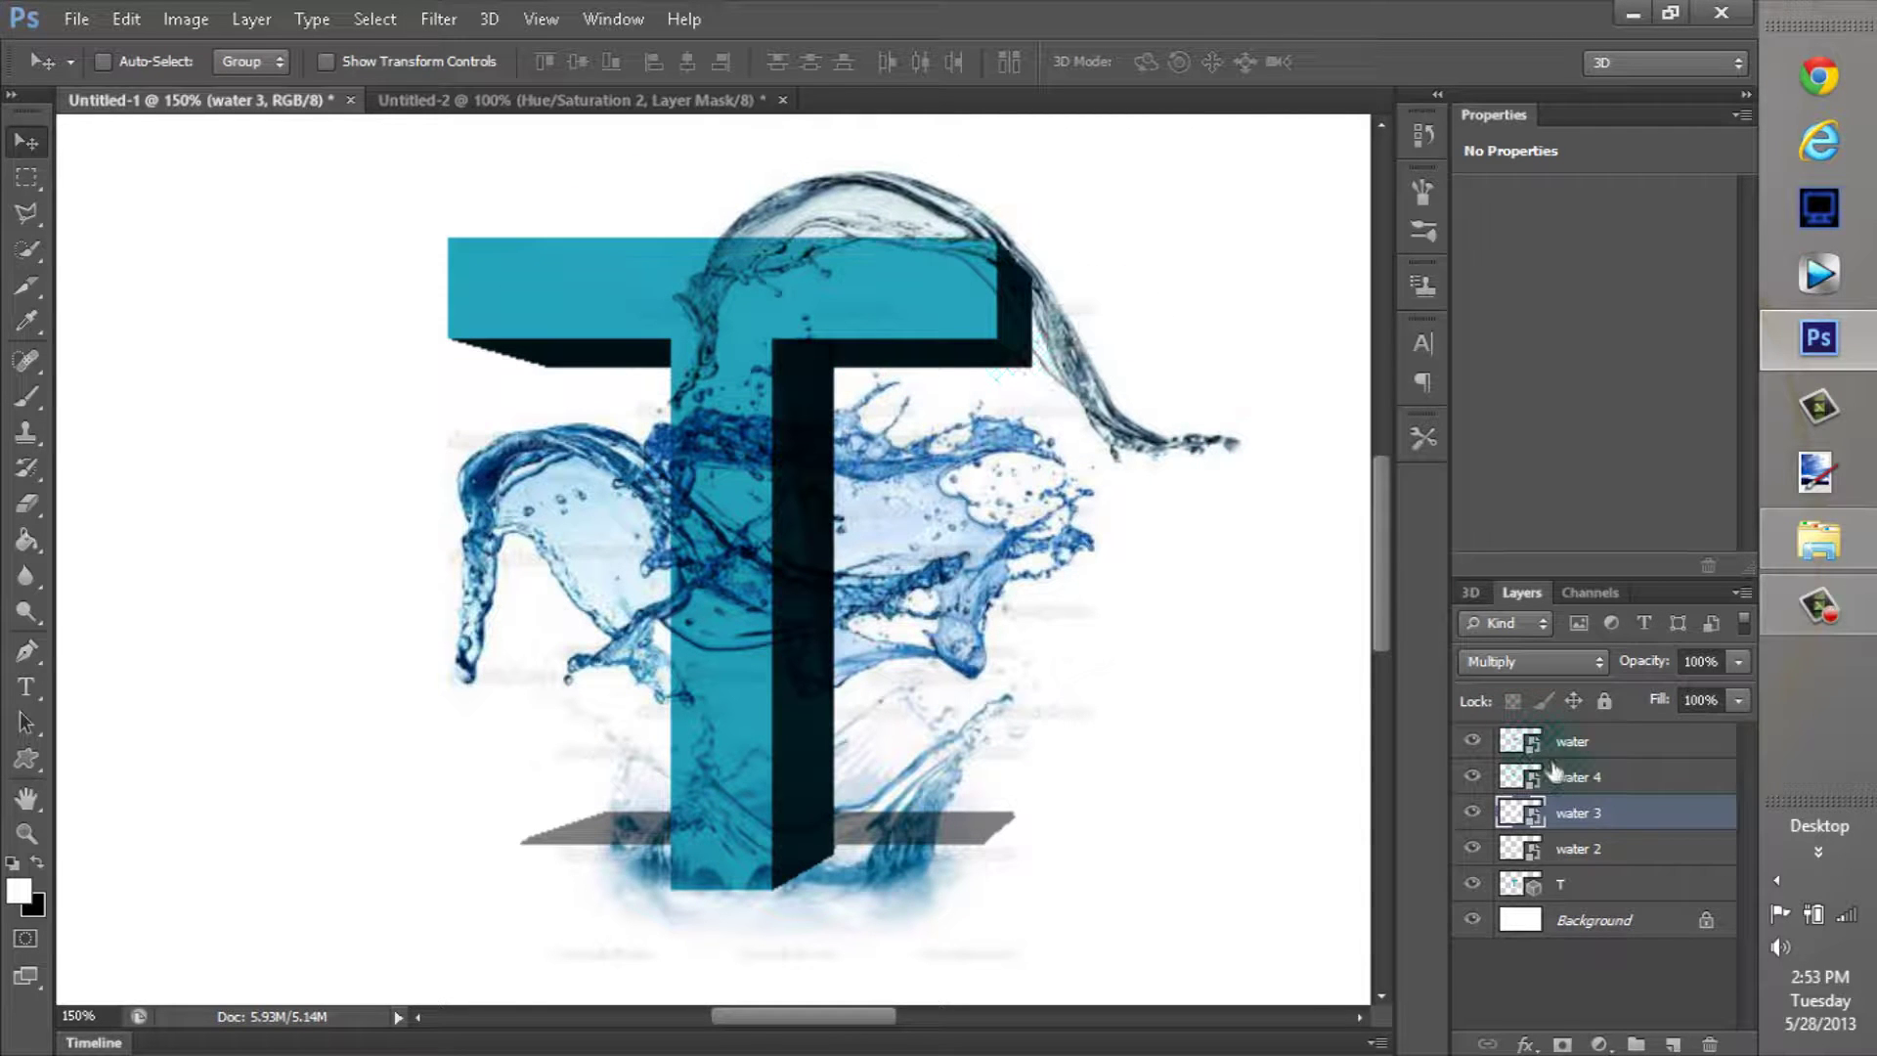
ctrl+click(866, 522)
mouse_move(866, 522)
mouse_down()
mouse_move(866, 445)
mouse_move(866, 525)
mouse_move(890, 512)
mouse_move(872, 527)
mouse_up()
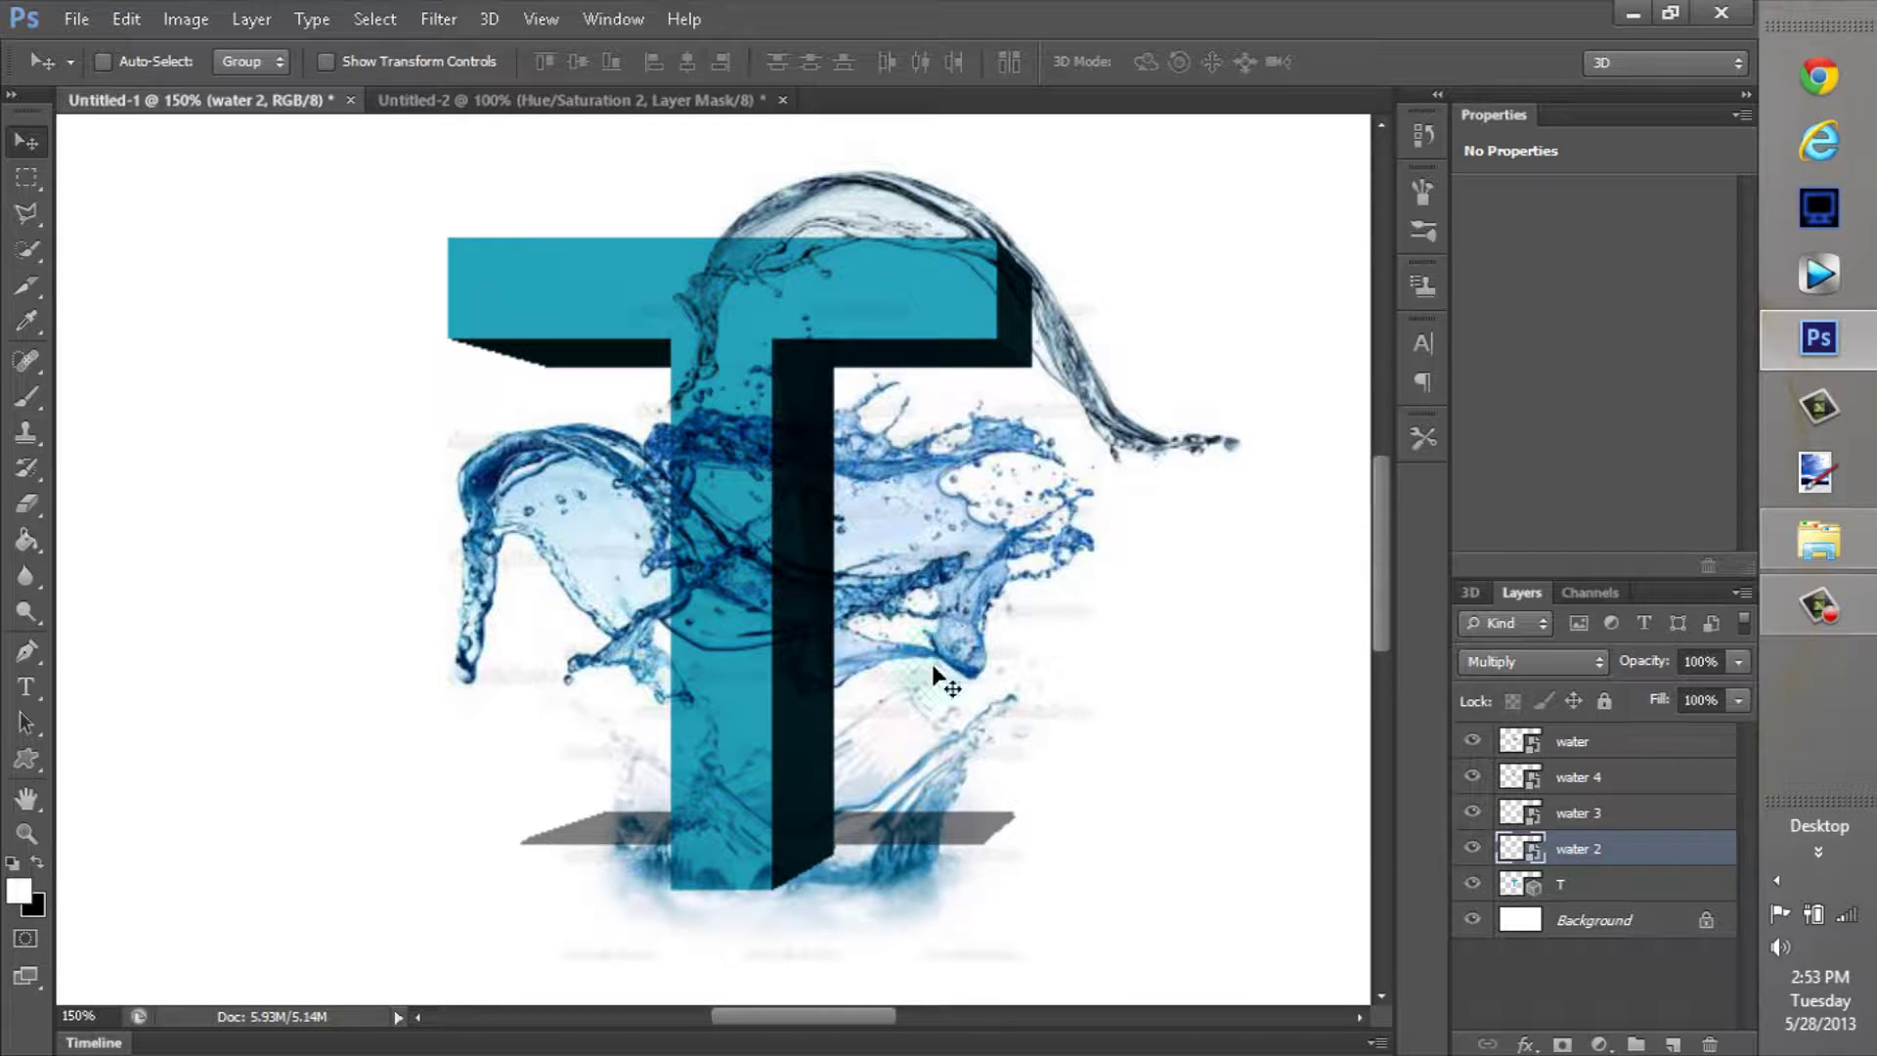
click(1575, 827)
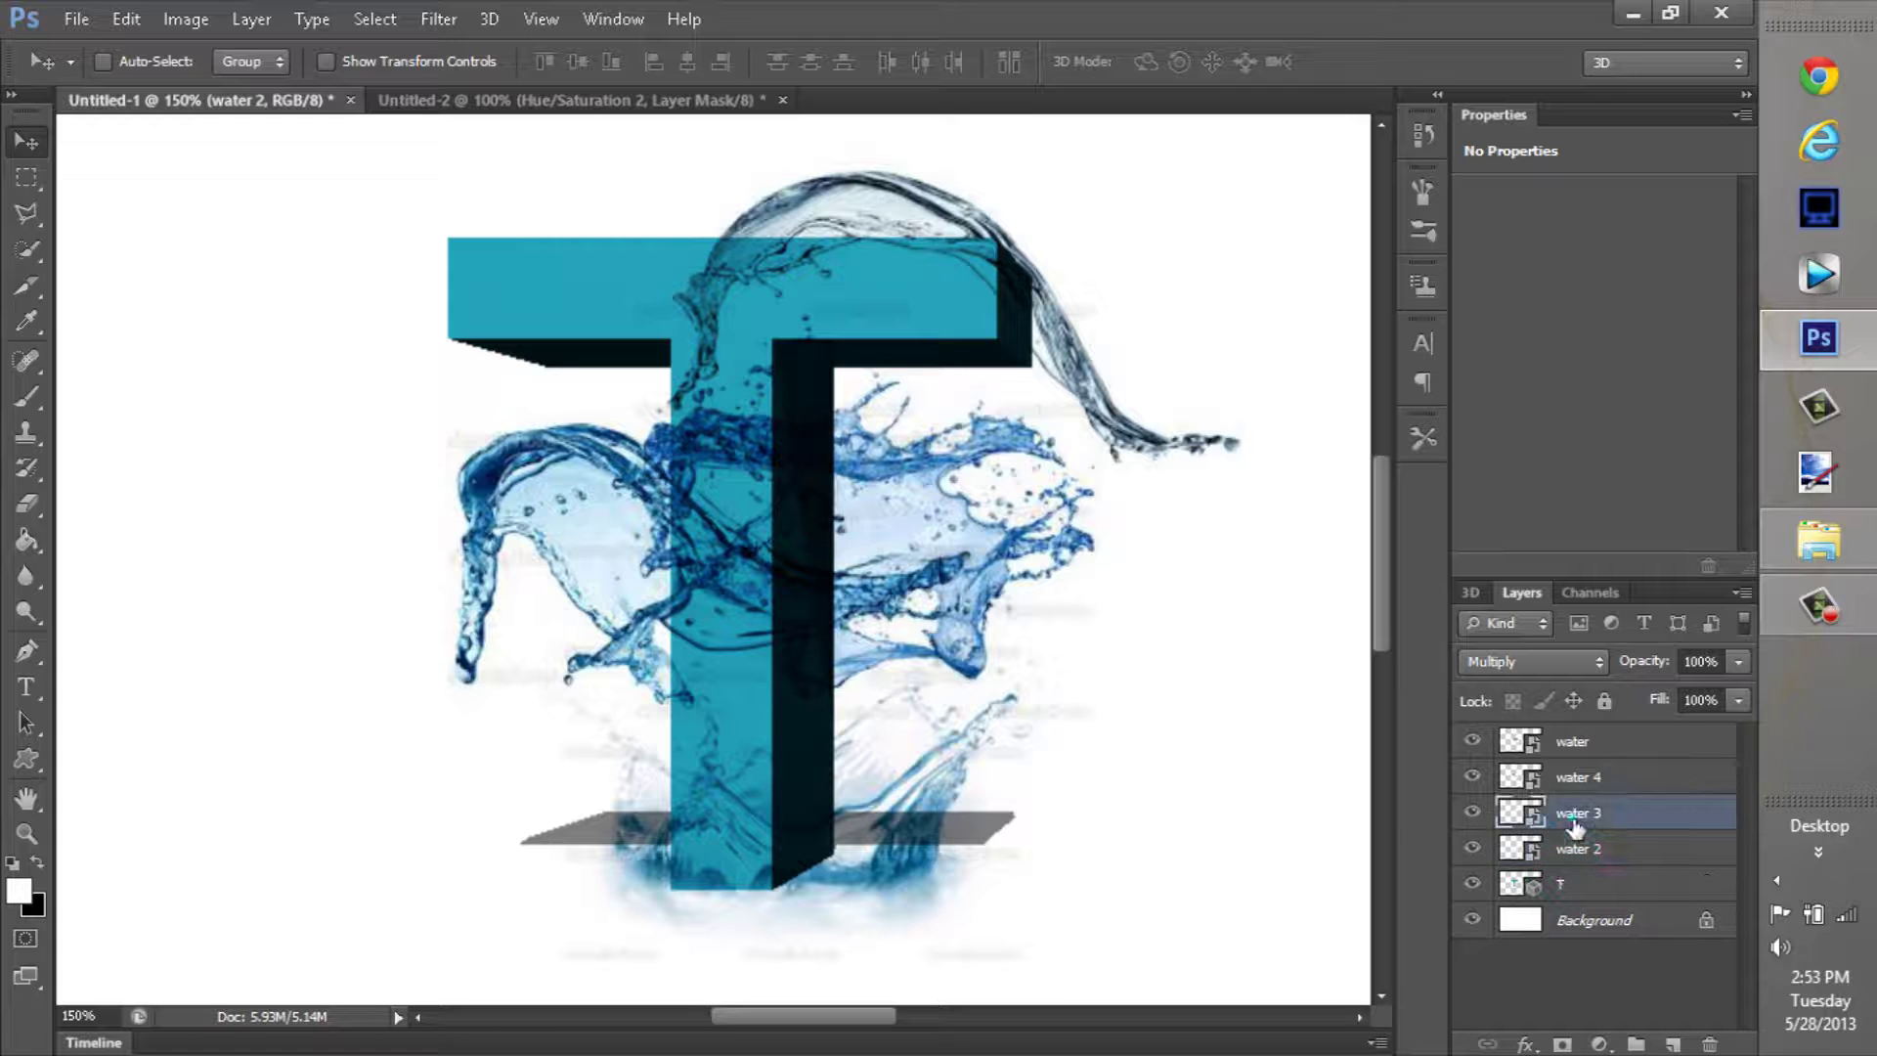
mouse_move(804, 807)
mouse_down()
mouse_move(789, 738)
mouse_move(804, 813)
mouse_up()
Move water 4 up and right, nudge the water splash, and drop water 3 lower over the crossbar
click(1533, 788)
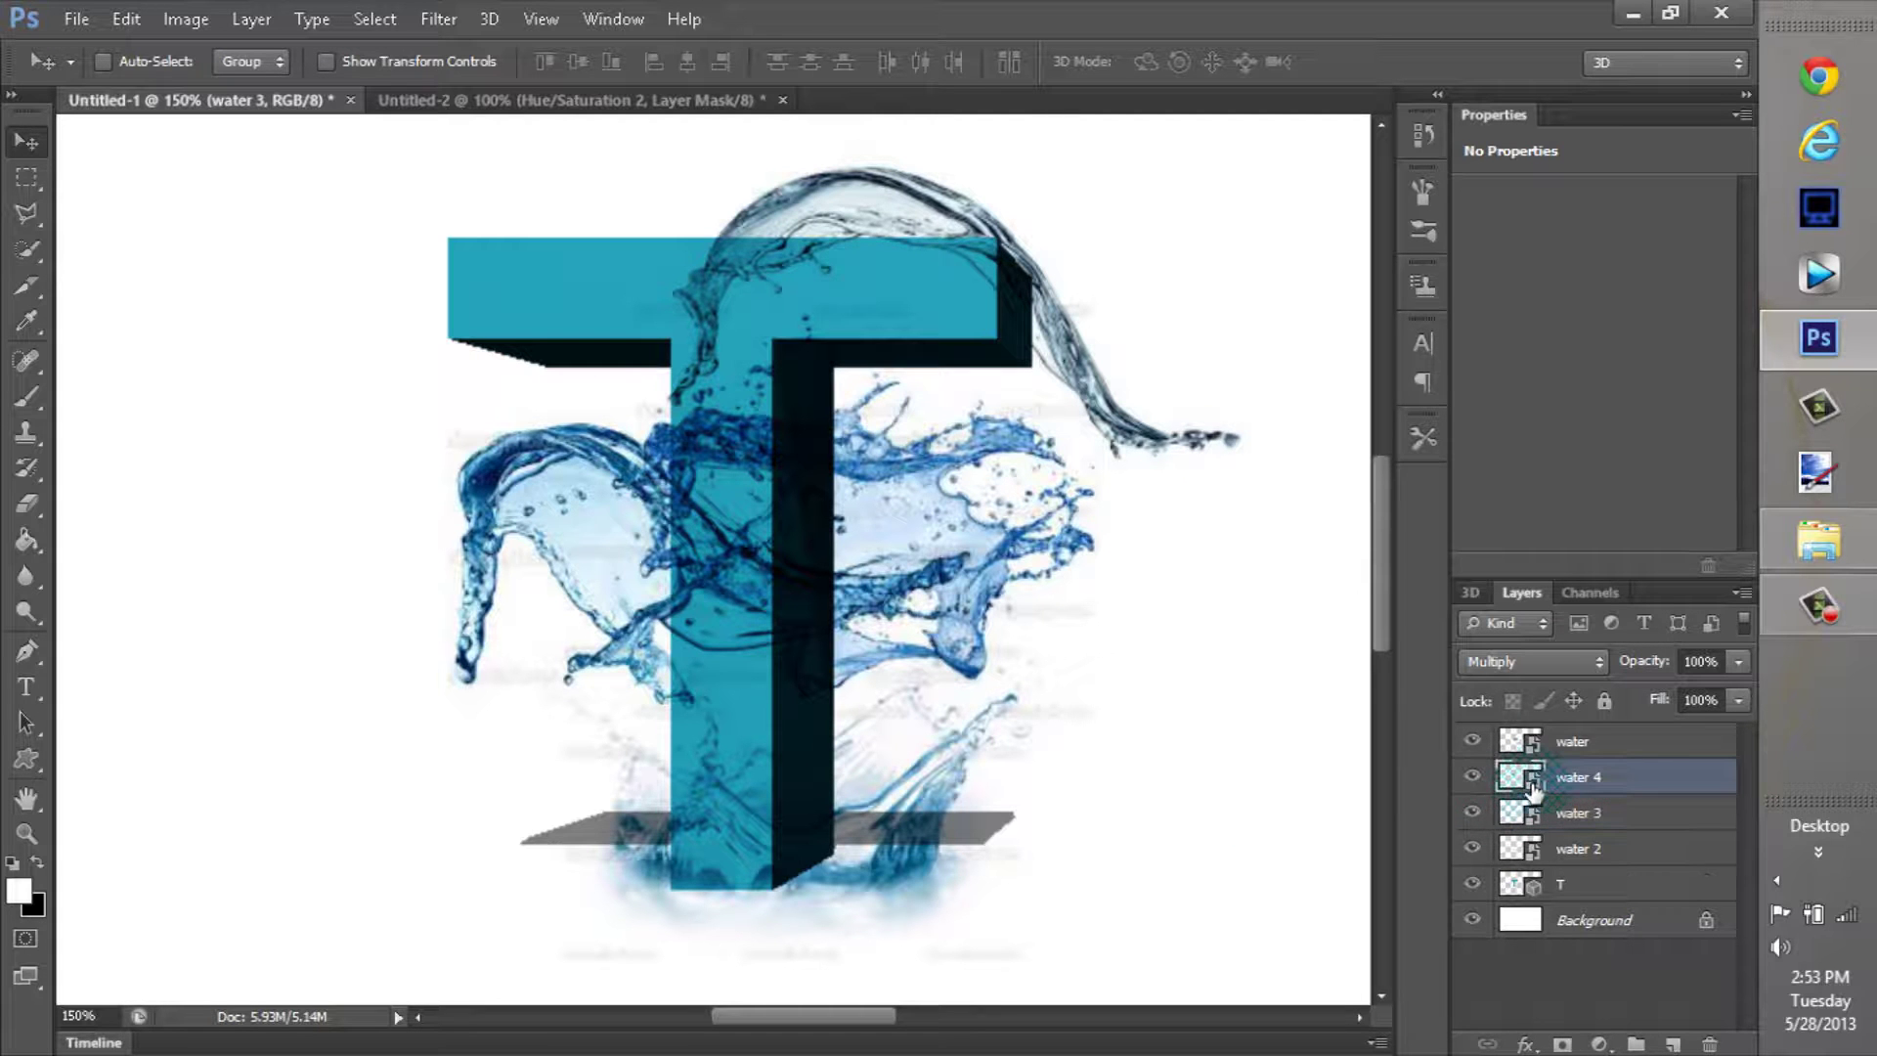
drag(645, 497, 1013, 376)
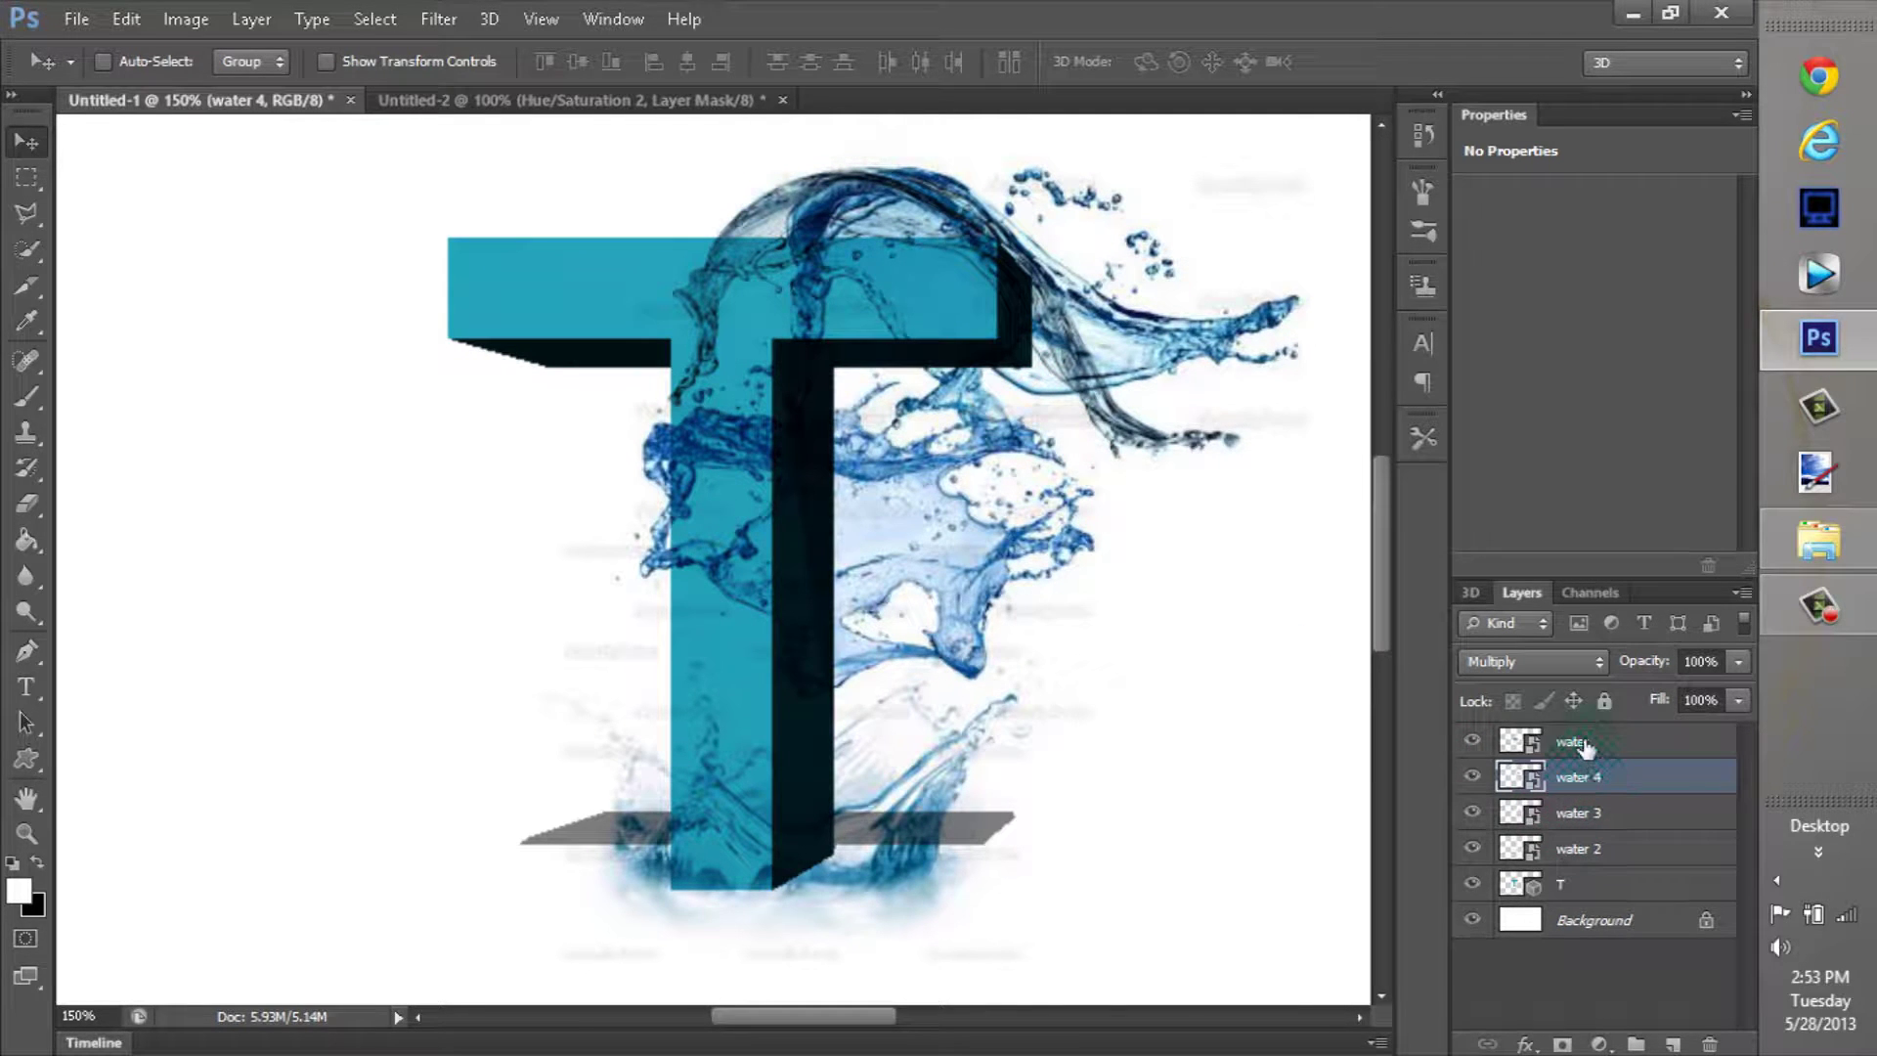
ctrl+click(878, 550)
drag(882, 532, 889, 516)
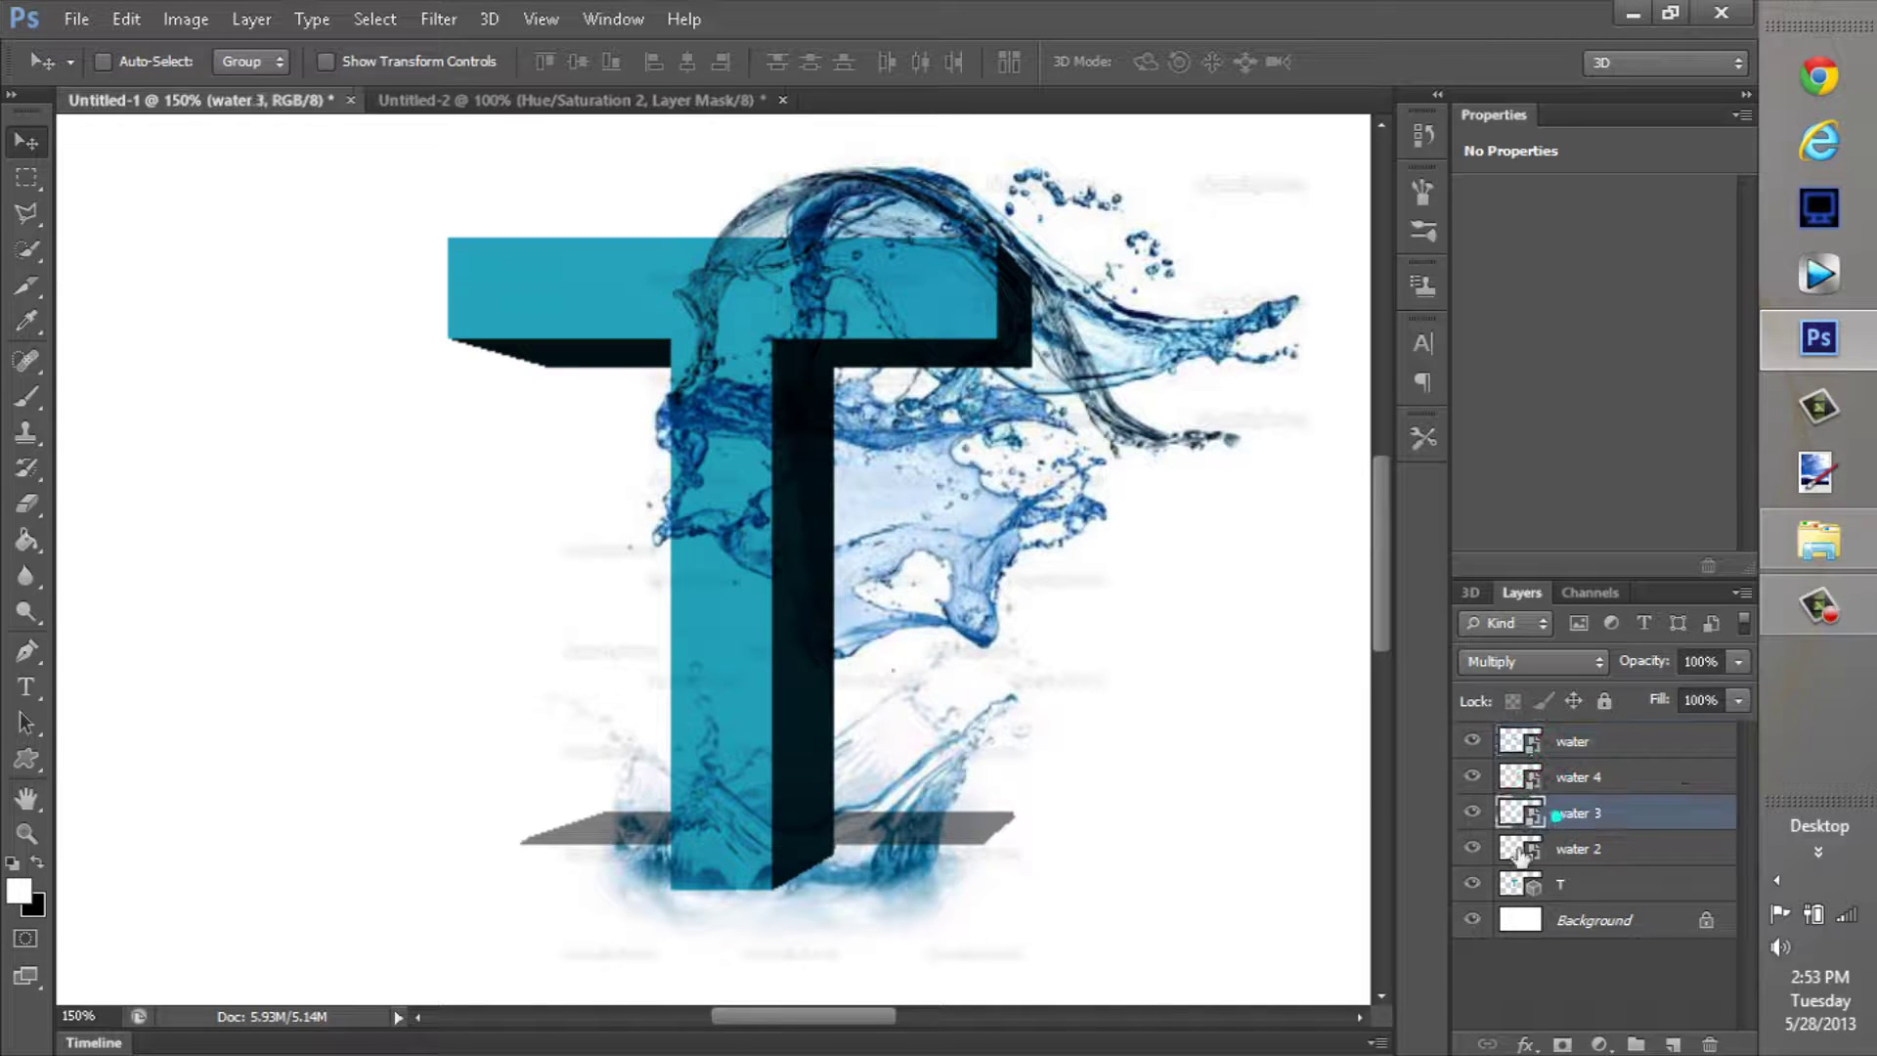
drag(929, 168, 859, 256)
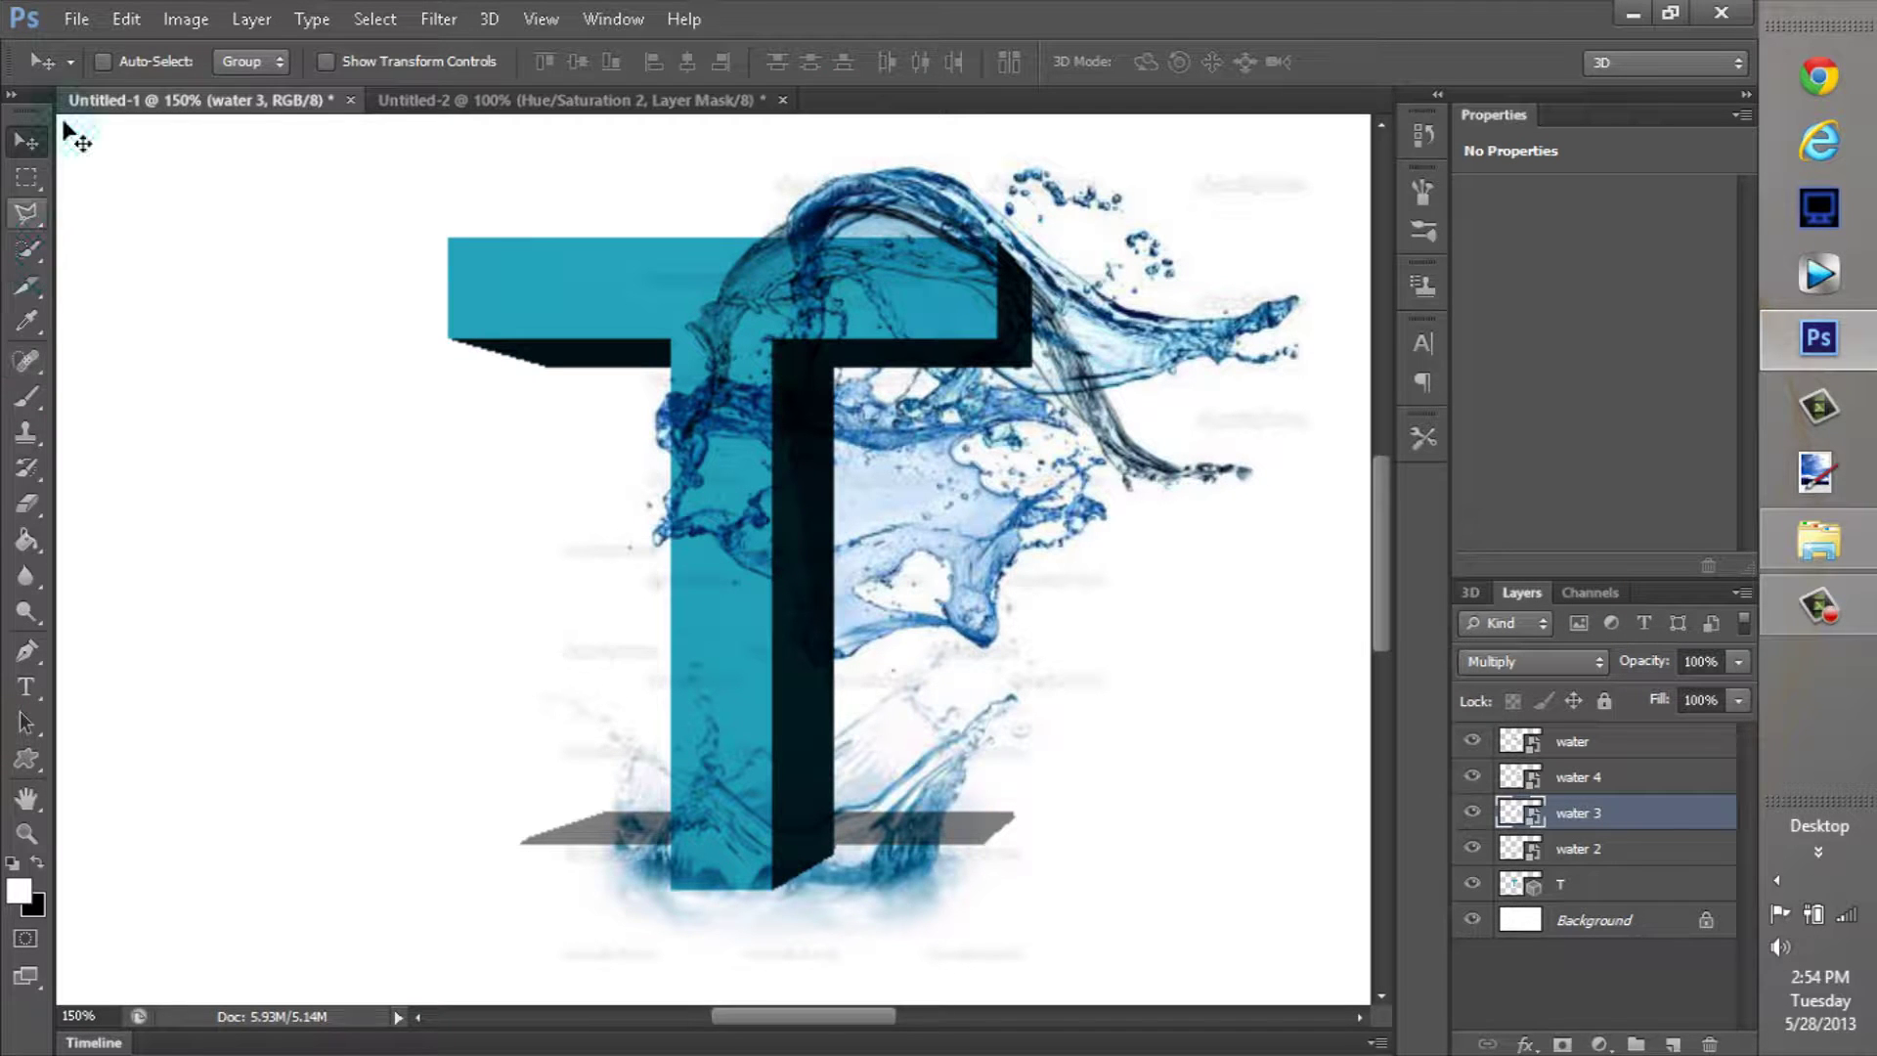
After checking Untitled-2, nudge the water 3 splash left and down and the water 2 splash left
click(401, 102)
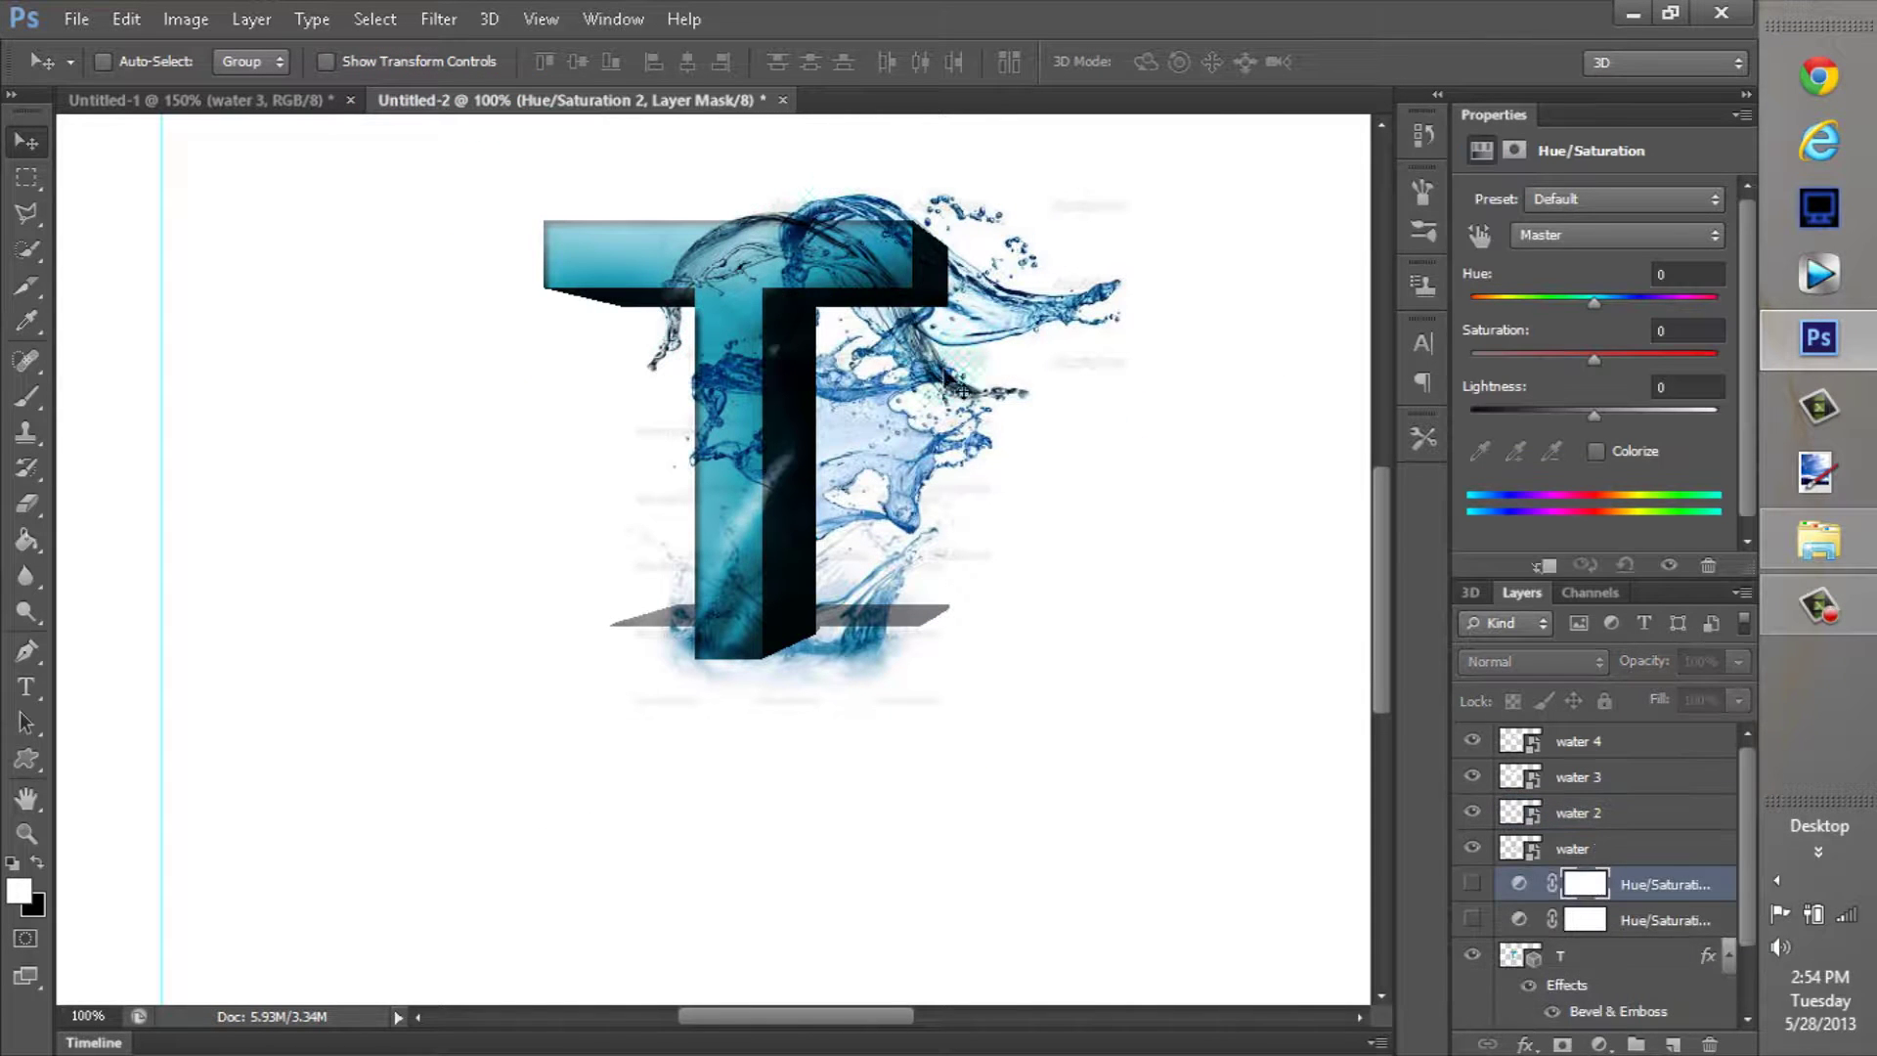
click(280, 114)
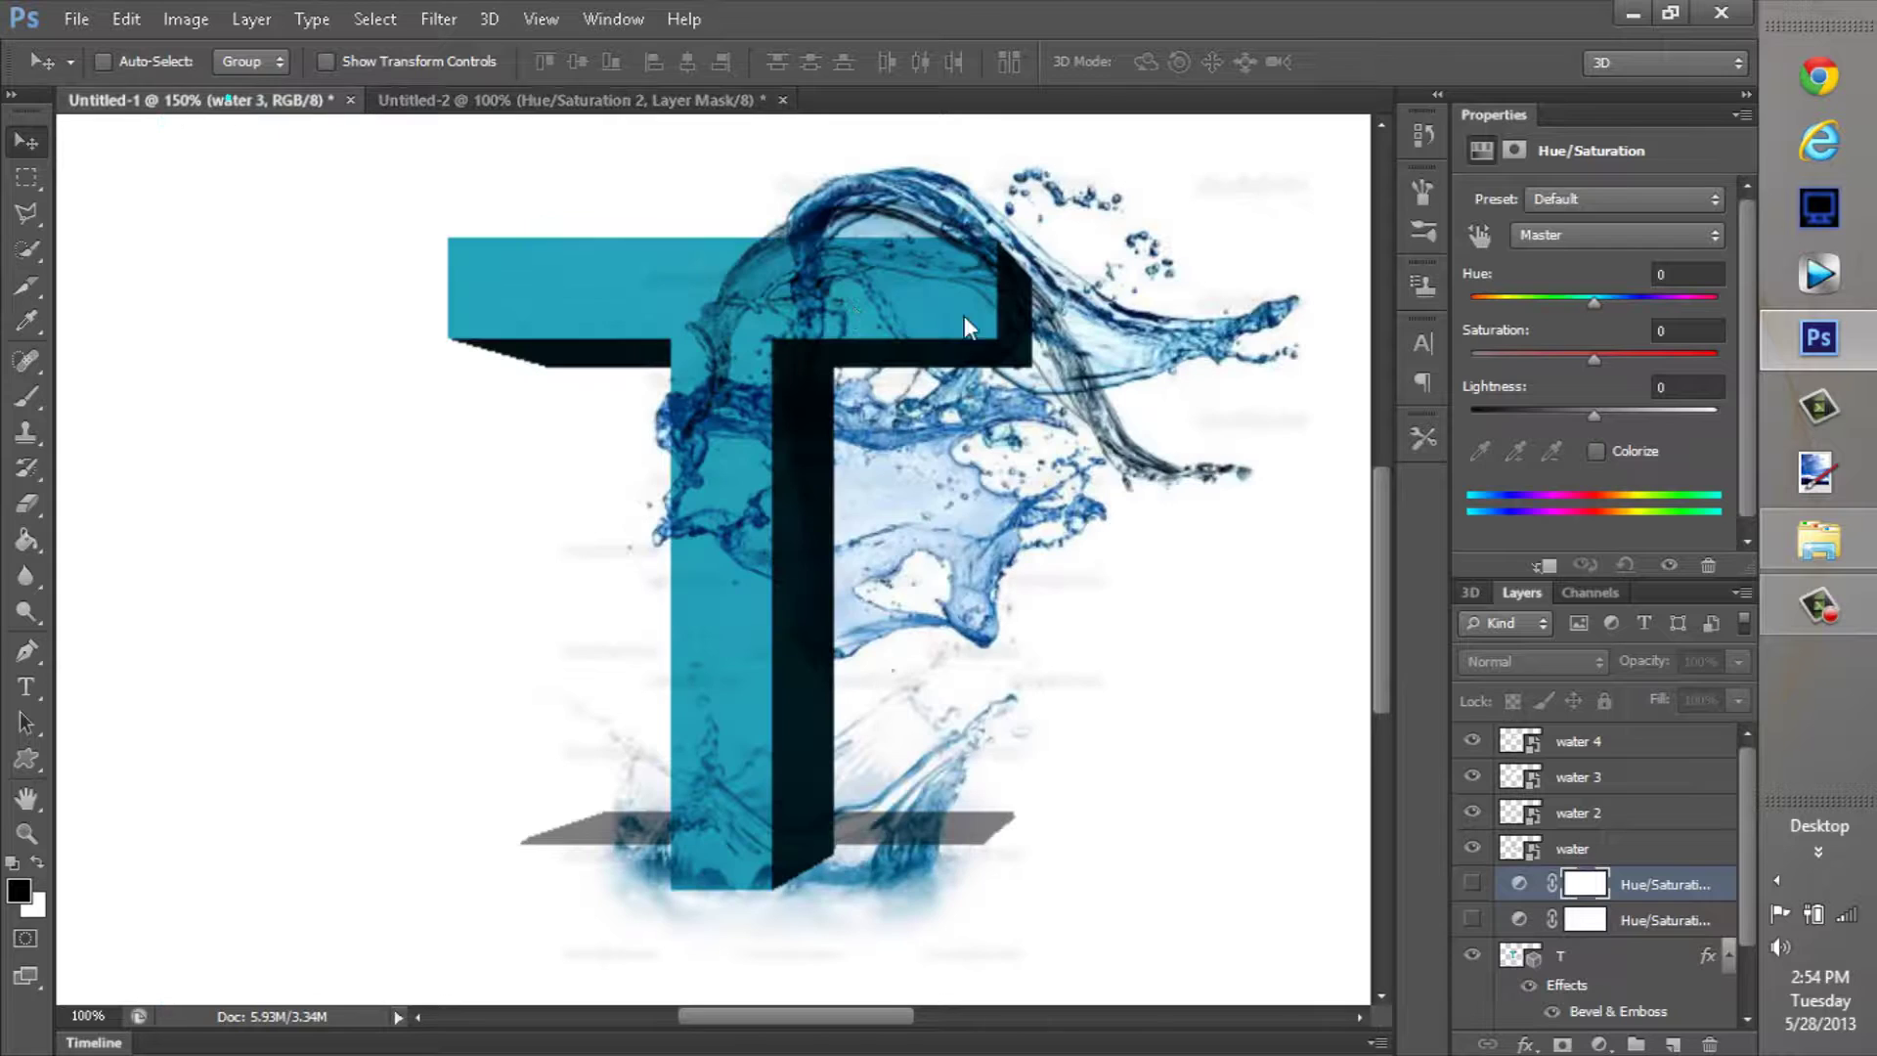
drag(819, 238, 763, 268)
click(1581, 914)
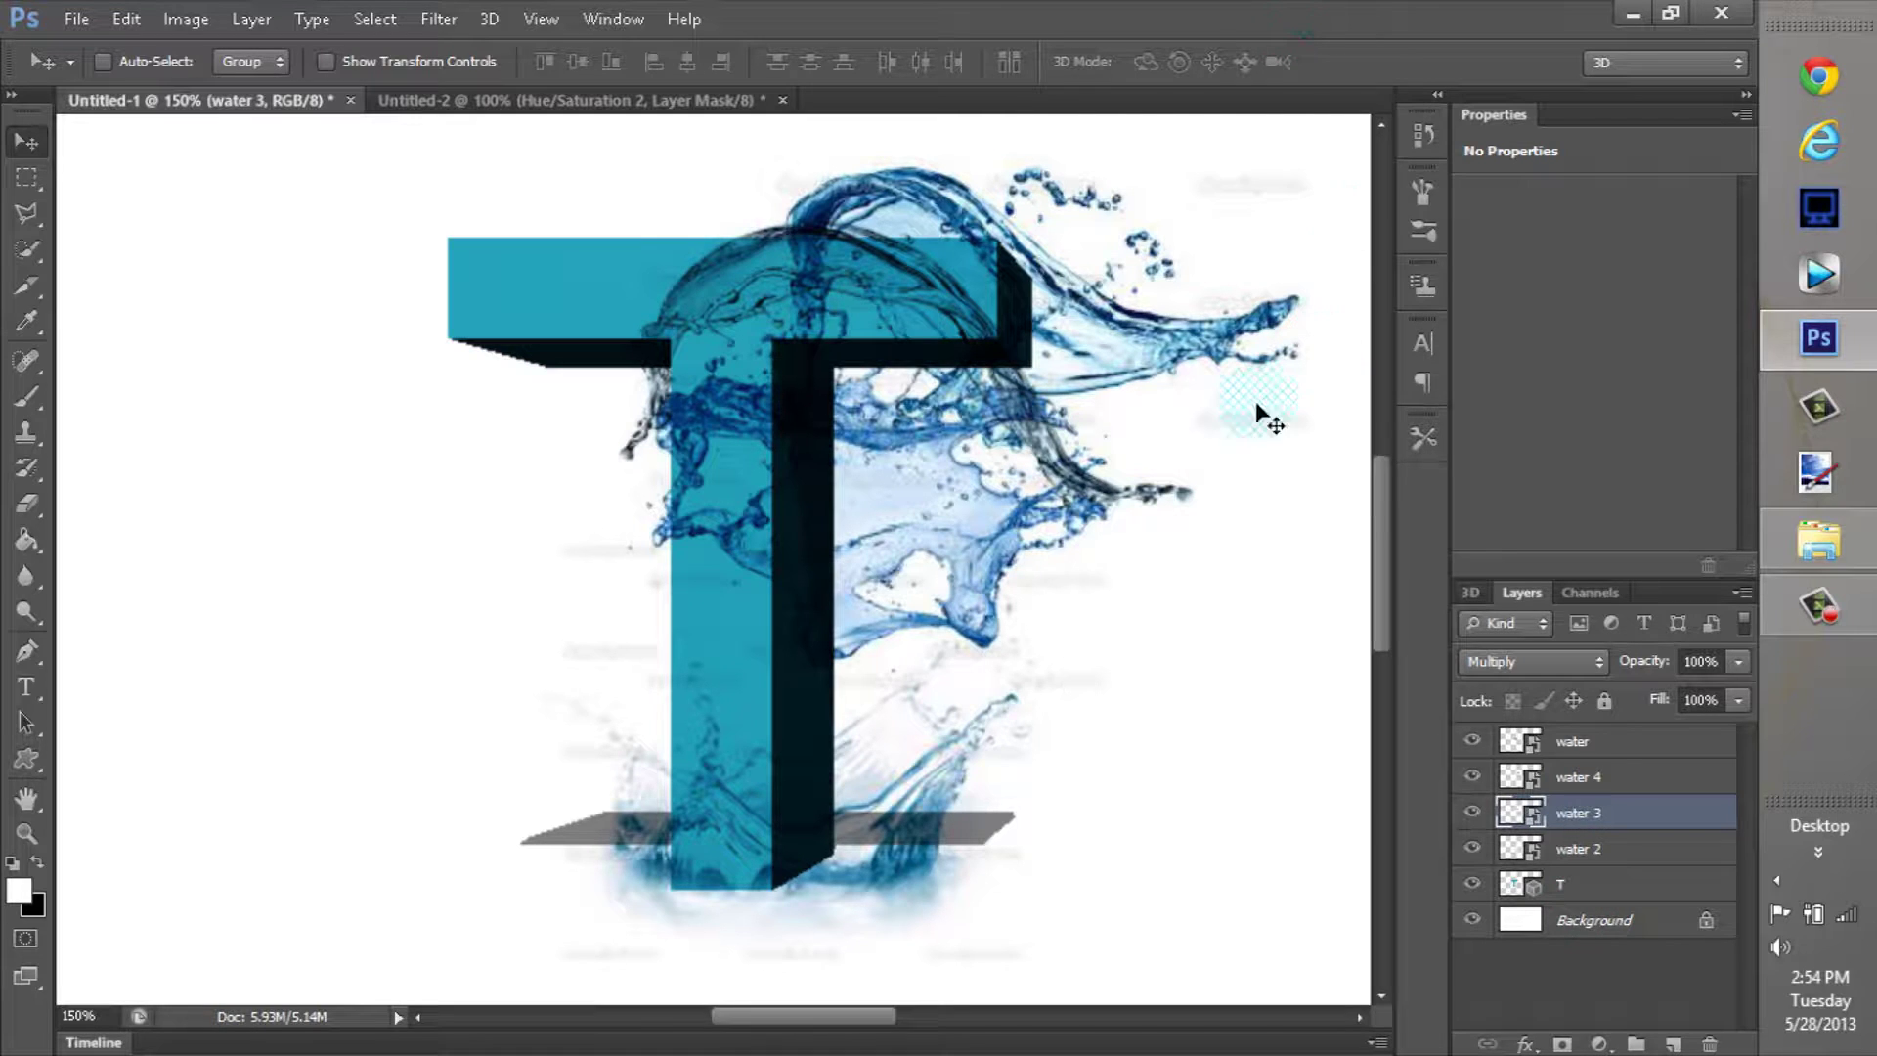
key(alt+bracketleft)
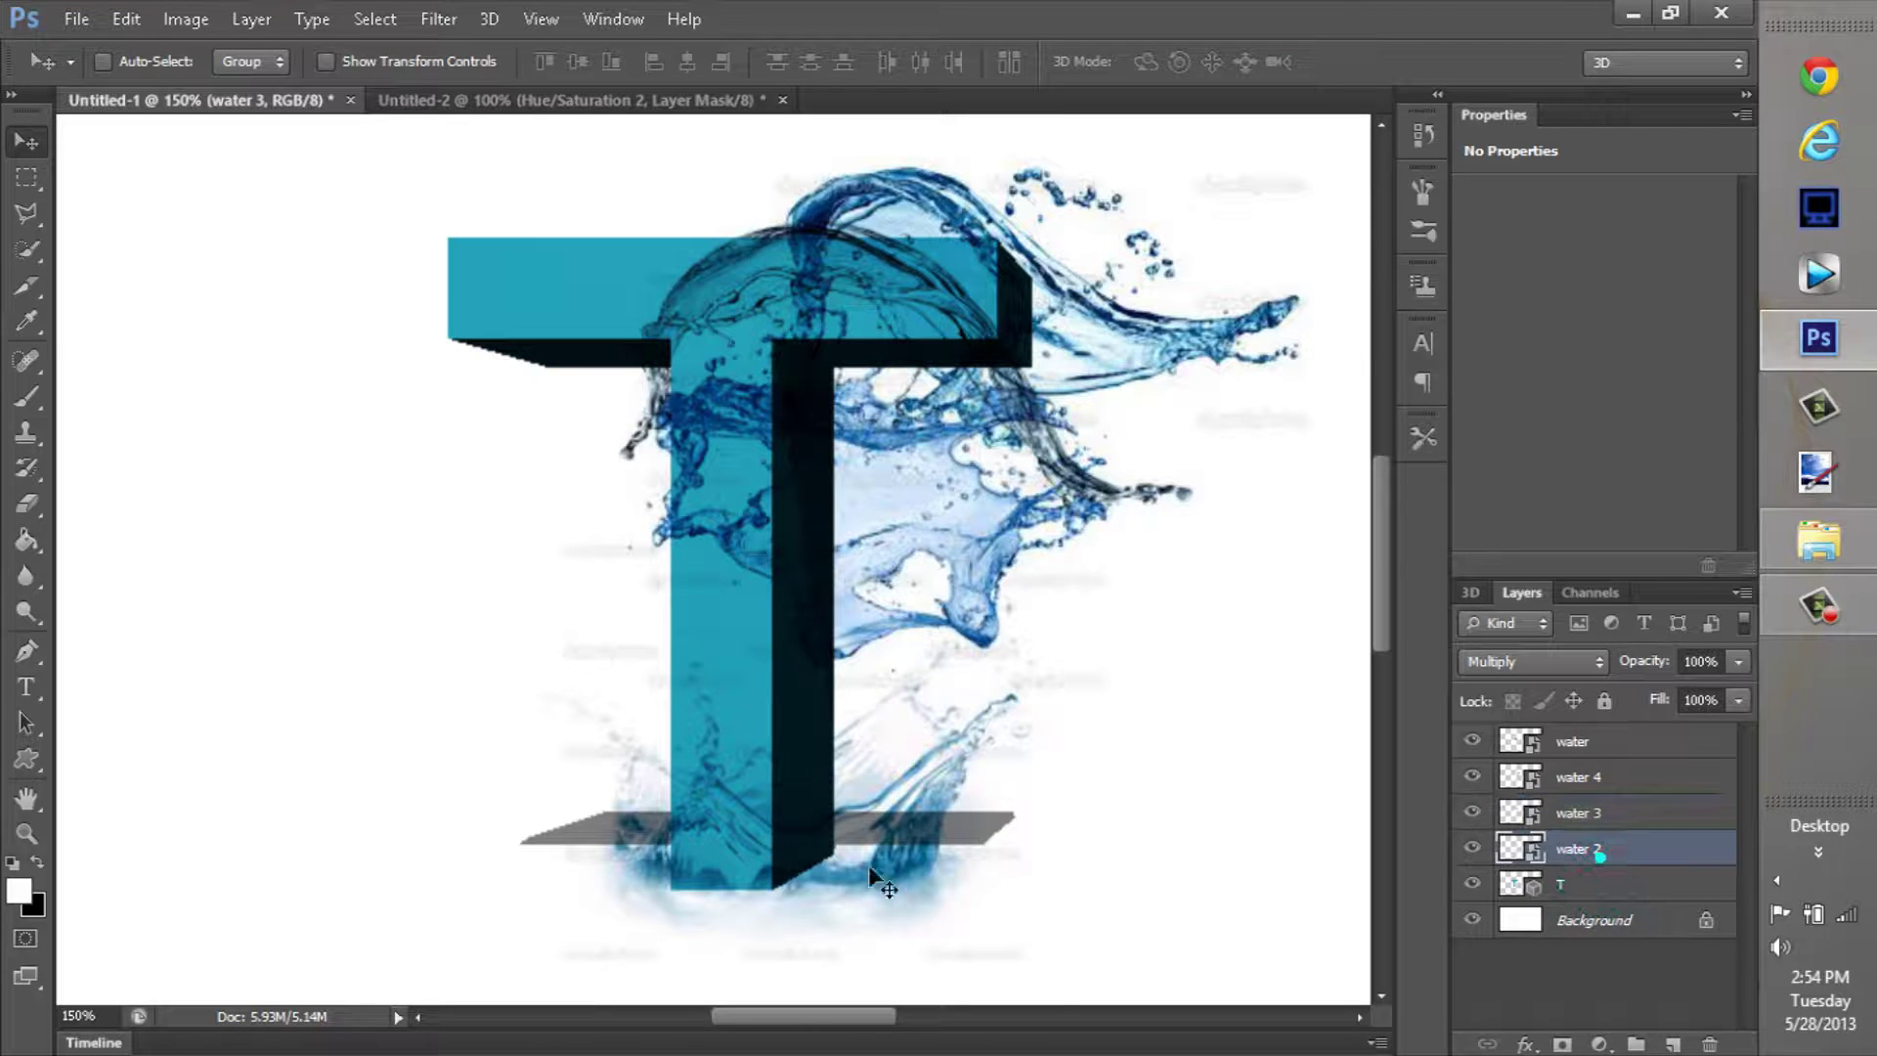
drag(872, 868, 826, 865)
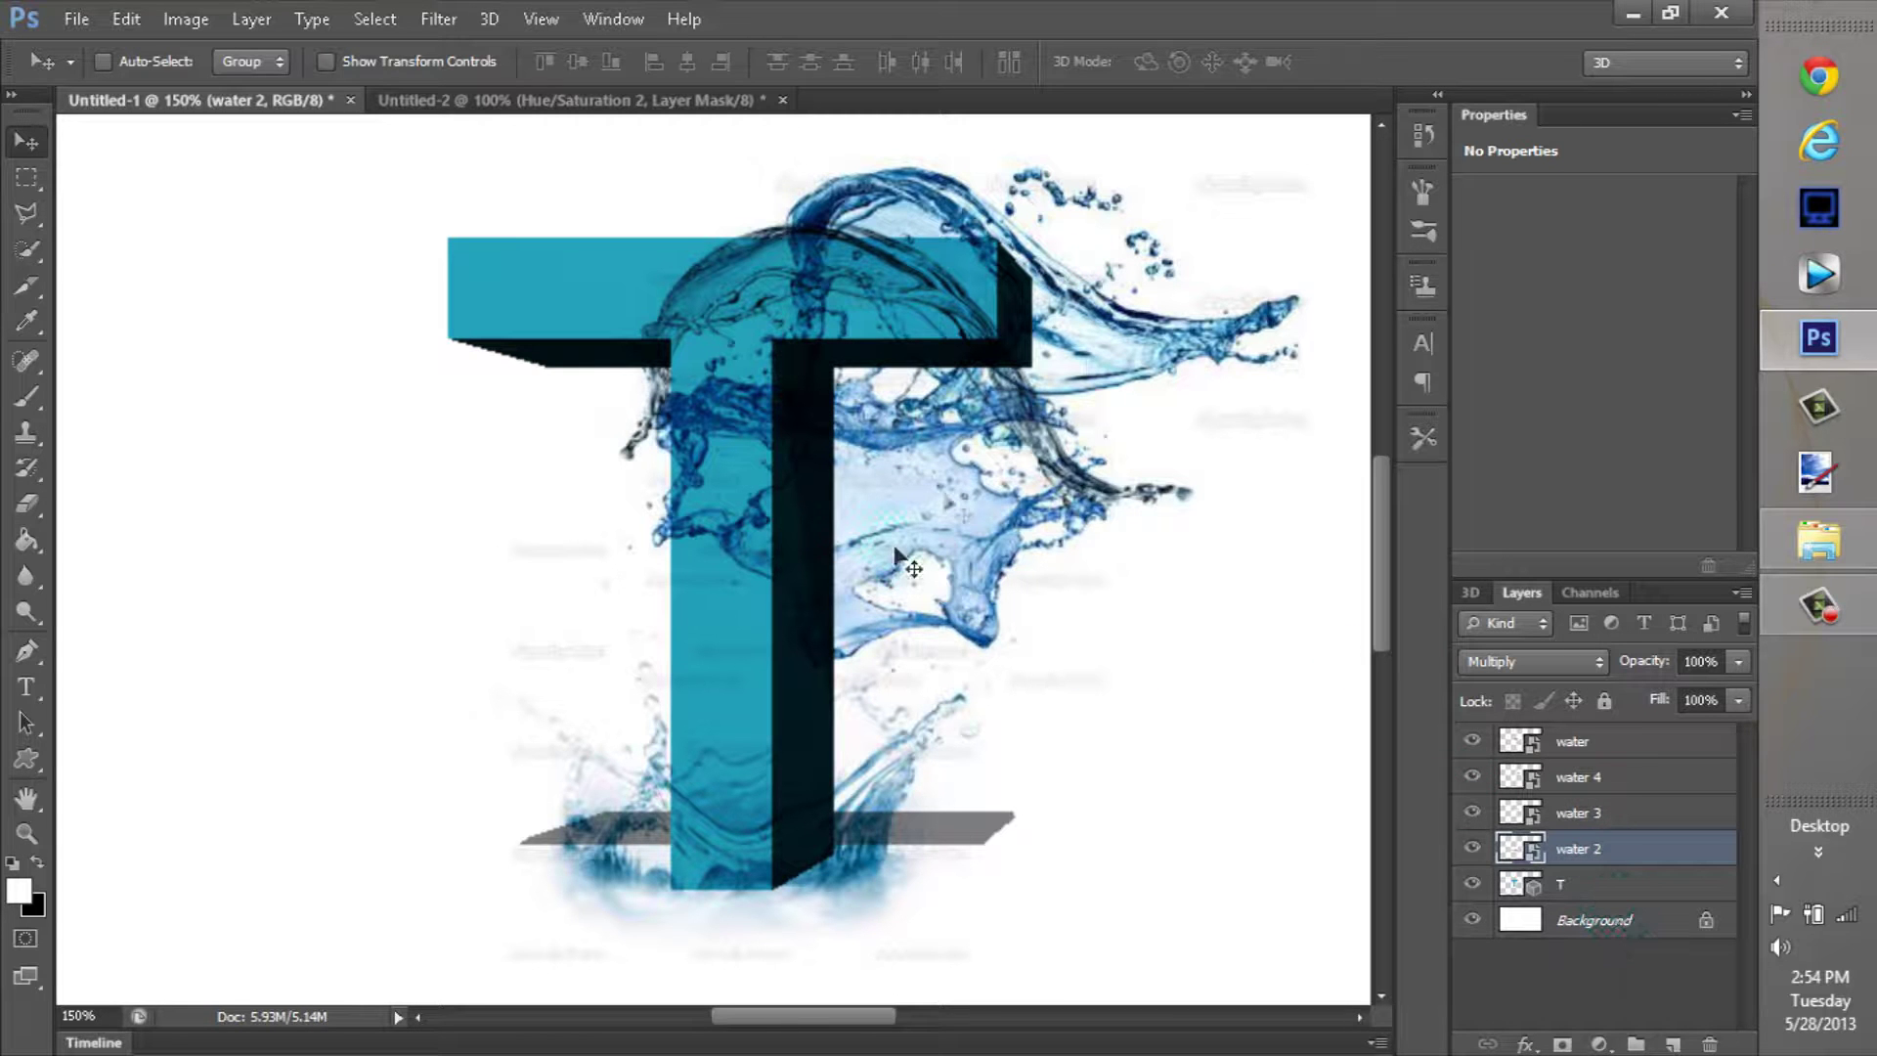
click(1657, 885)
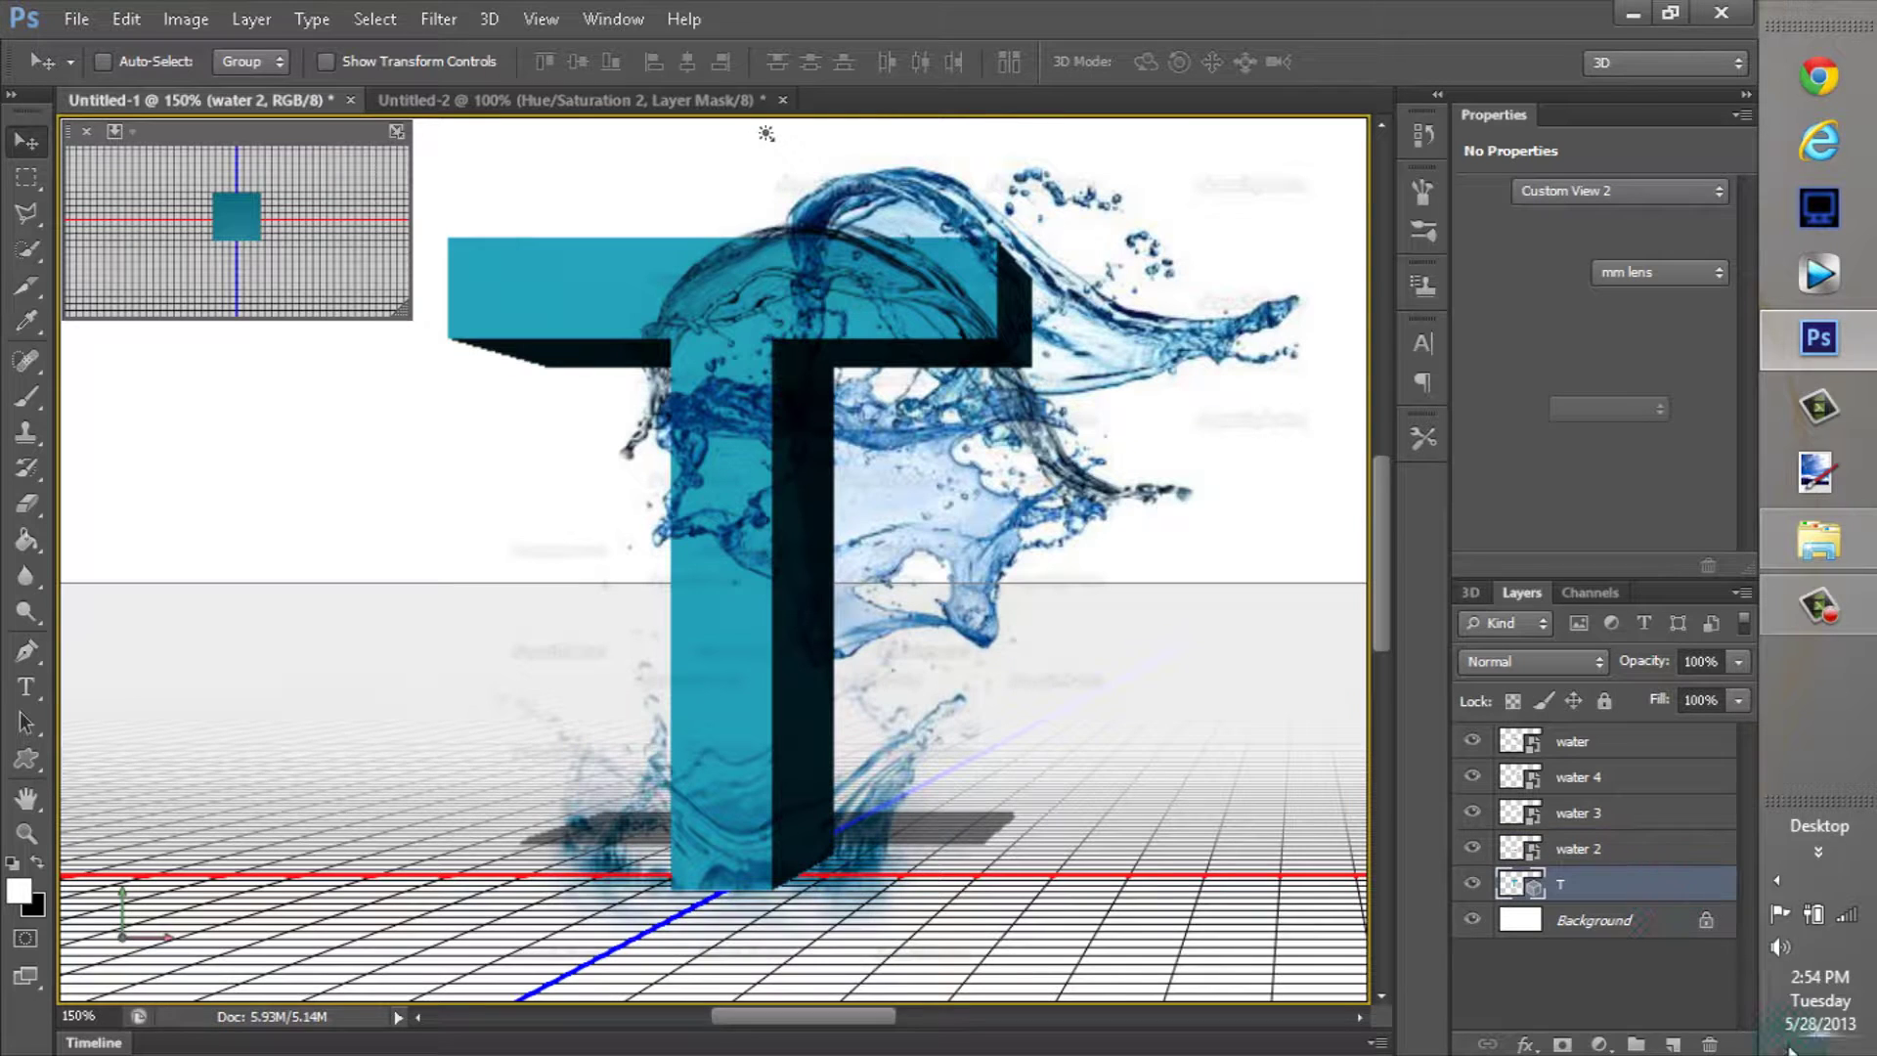
Open the T layer's Layer Style dialog and move it right to uncover the letter
drag(1662, 889, 1706, 907)
drag(1692, 1012, 1578, 690)
drag(1725, 893, 1675, 893)
double_click(1675, 890)
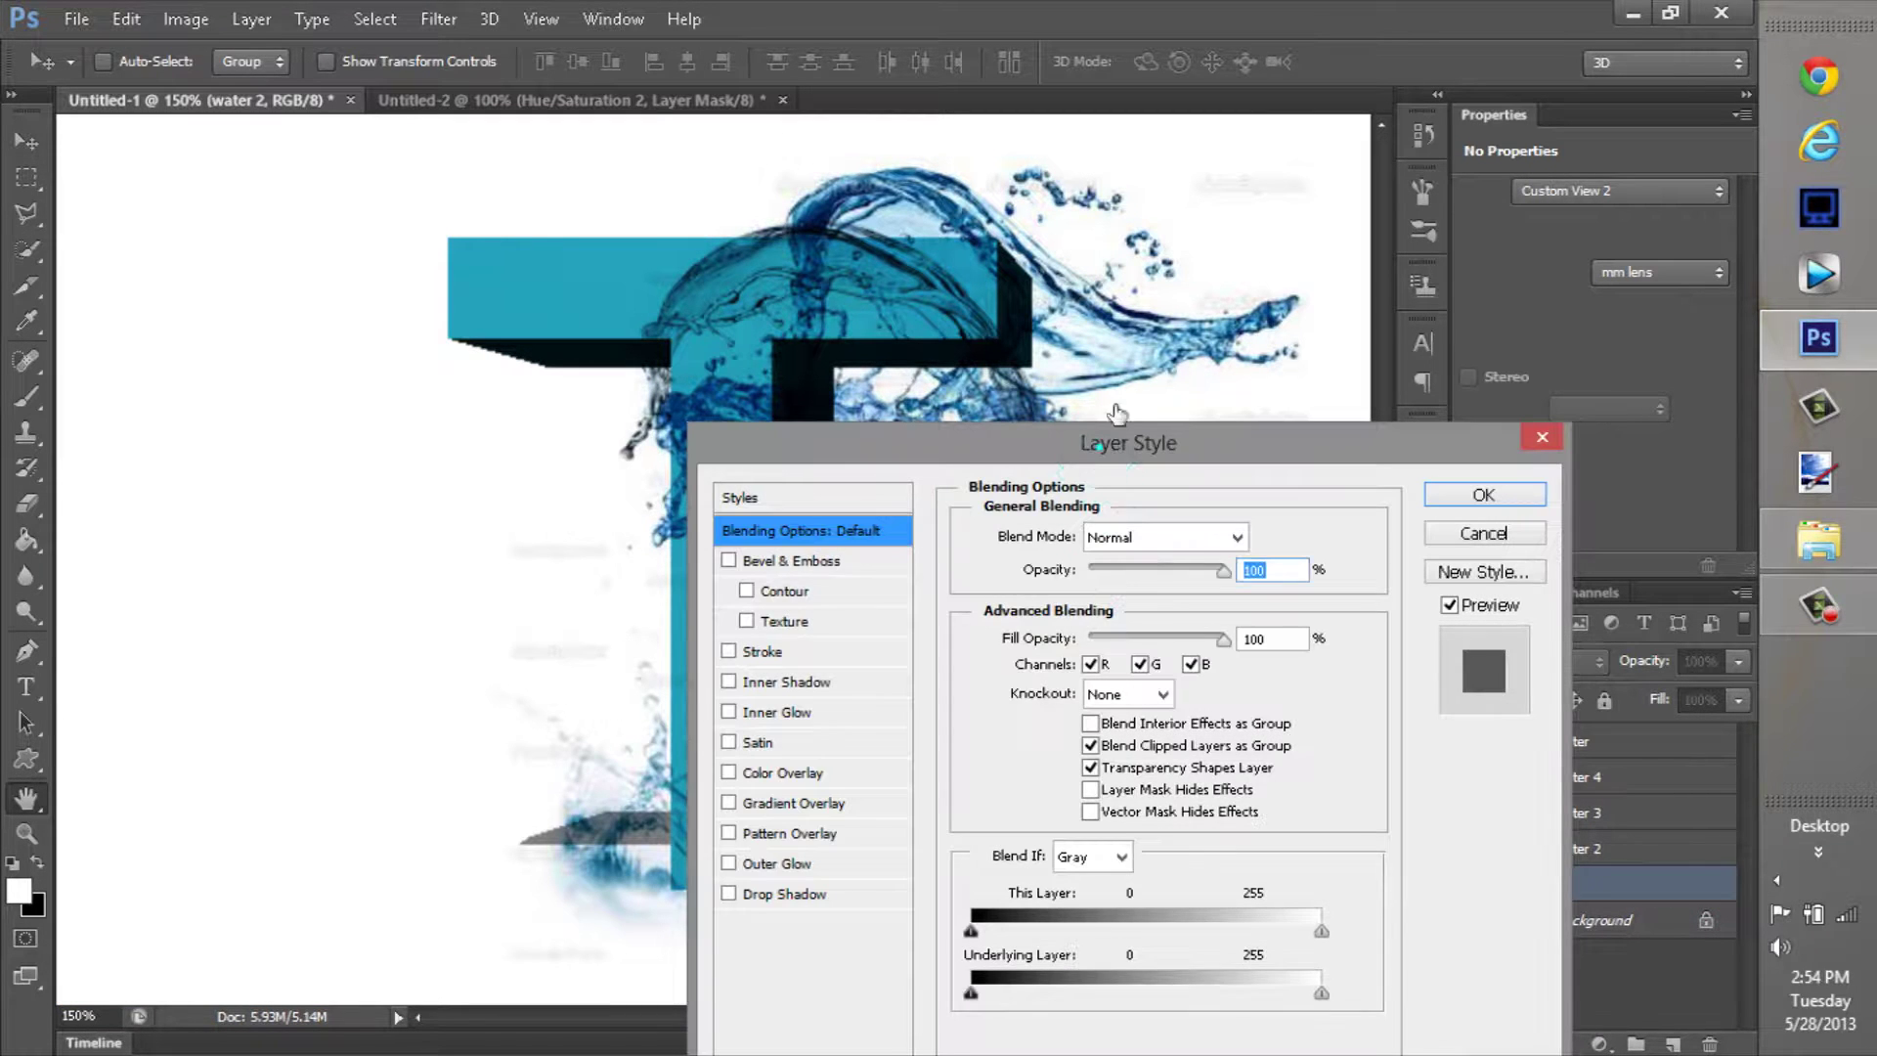
mouse_move(1134, 440)
mouse_down()
mouse_move(1222, 337)
mouse_move(1300, 295)
mouse_up()
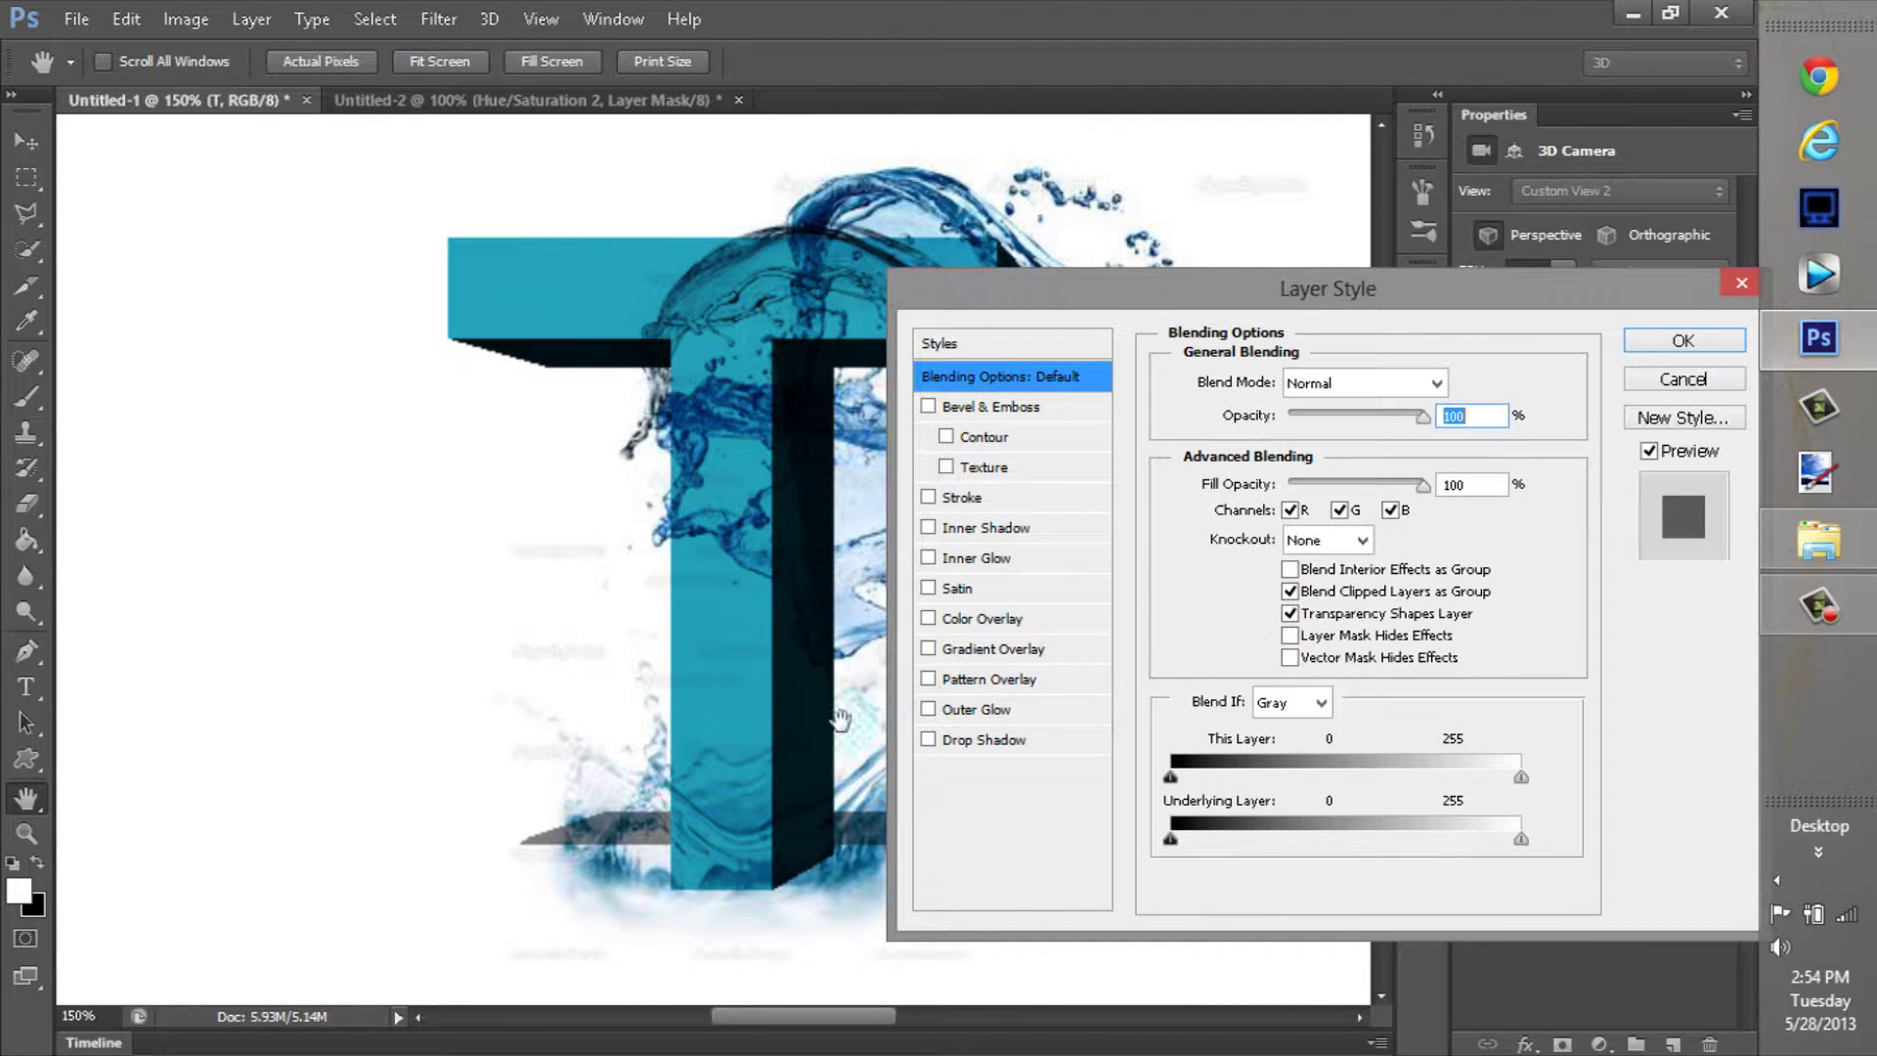
drag(1019, 293, 1116, 295)
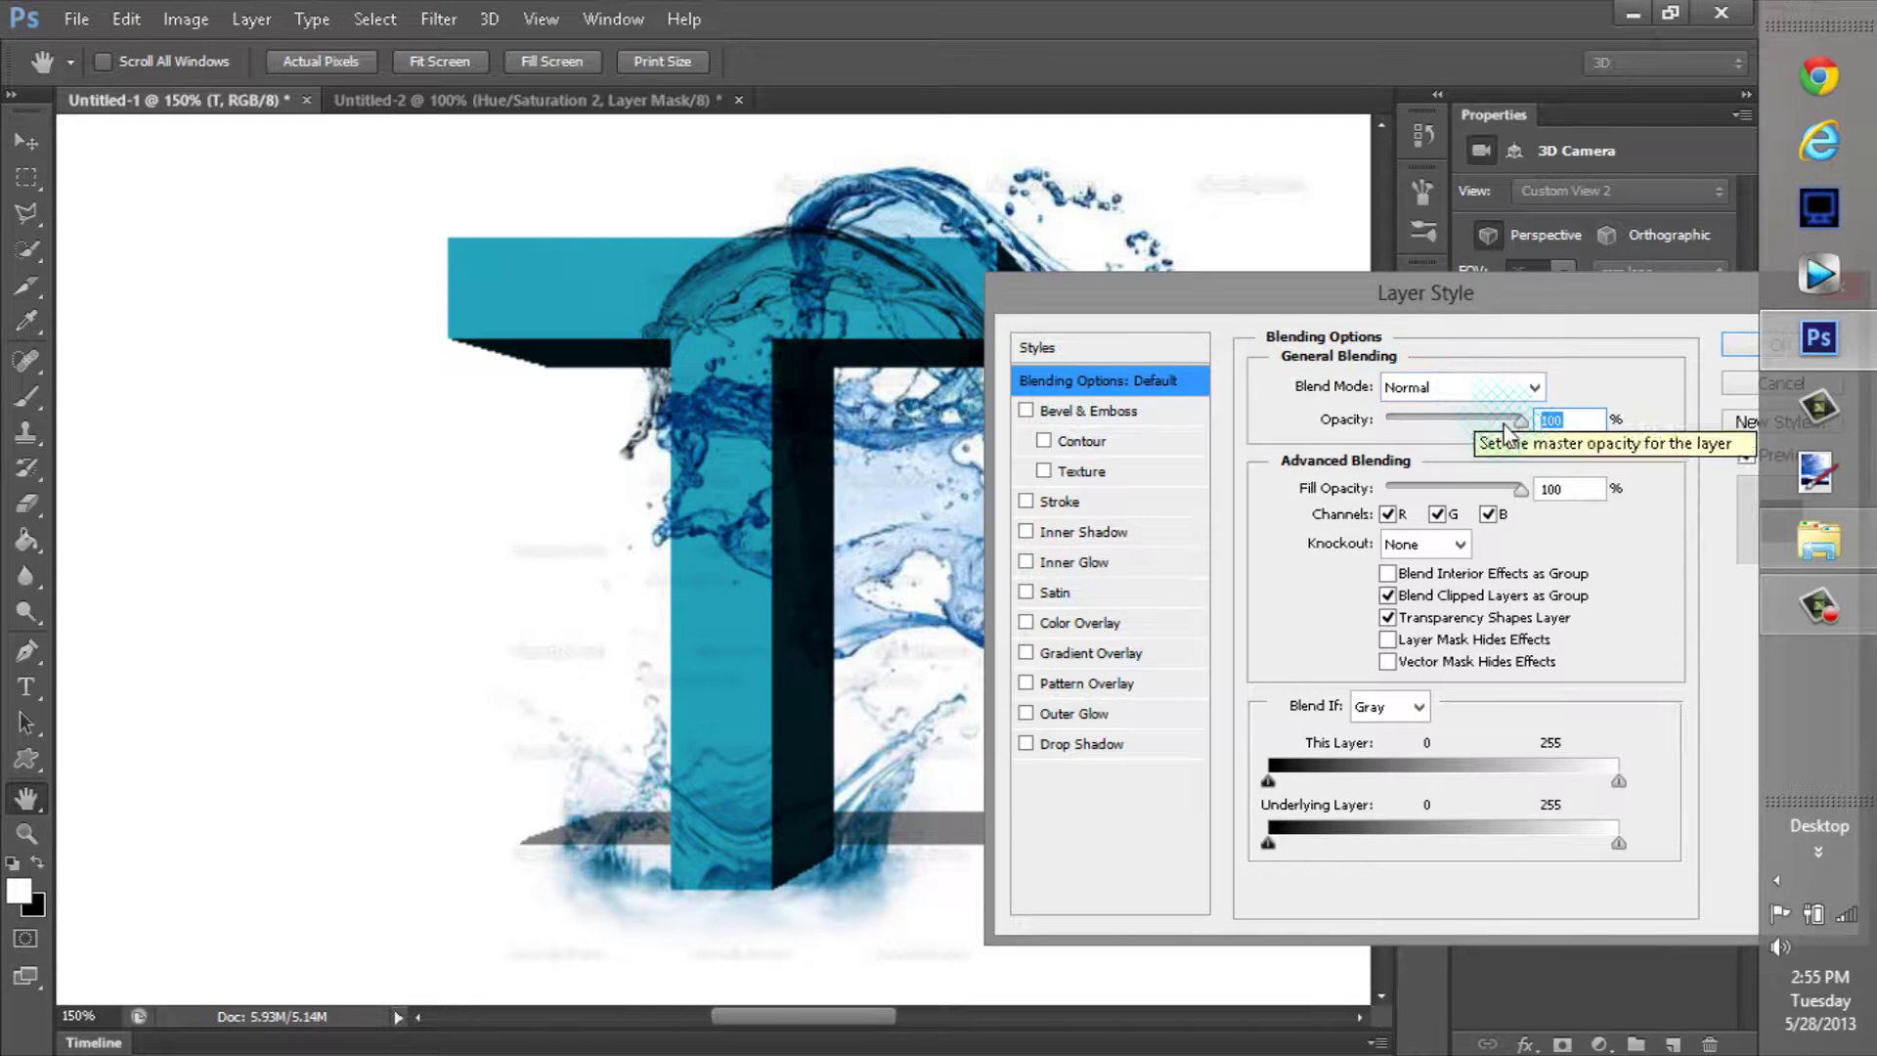
Enable Bevel & Emboss, Inner Shadow and Outer Glow in the T's Layer Style
click(1564, 420)
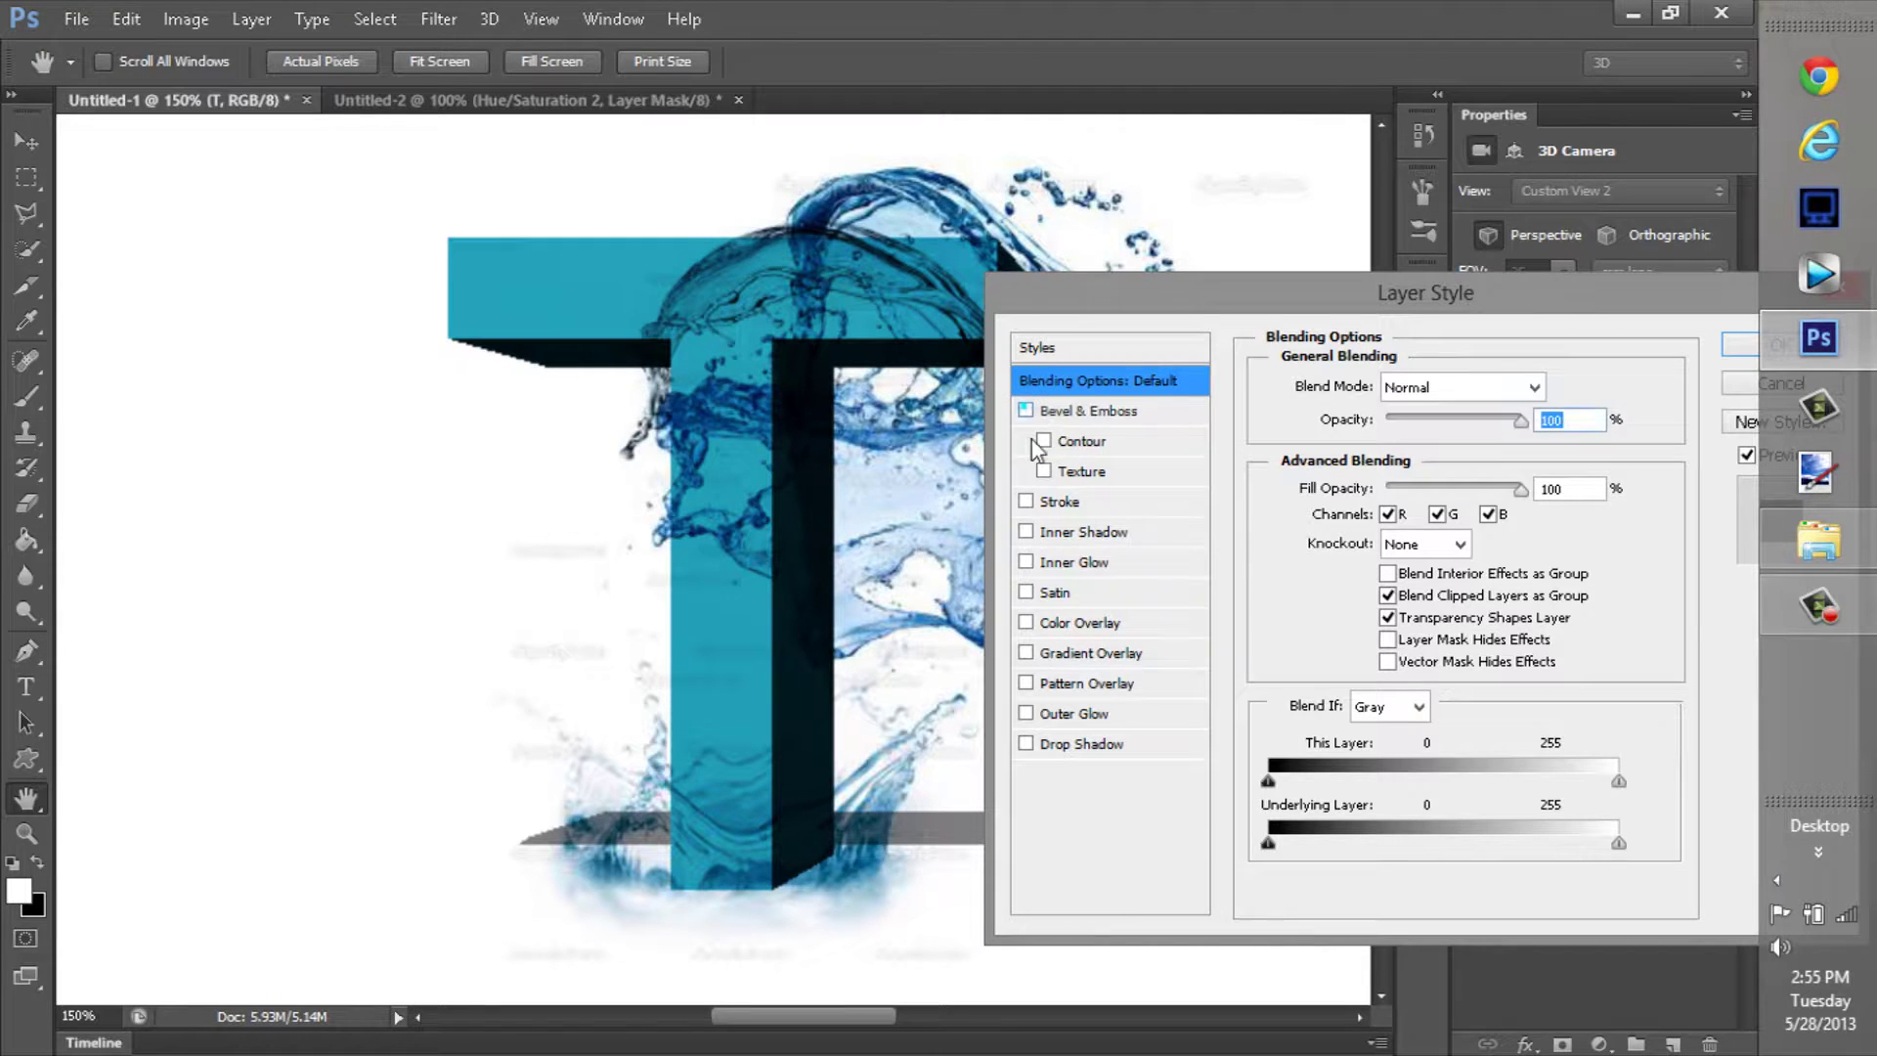
click(1025, 410)
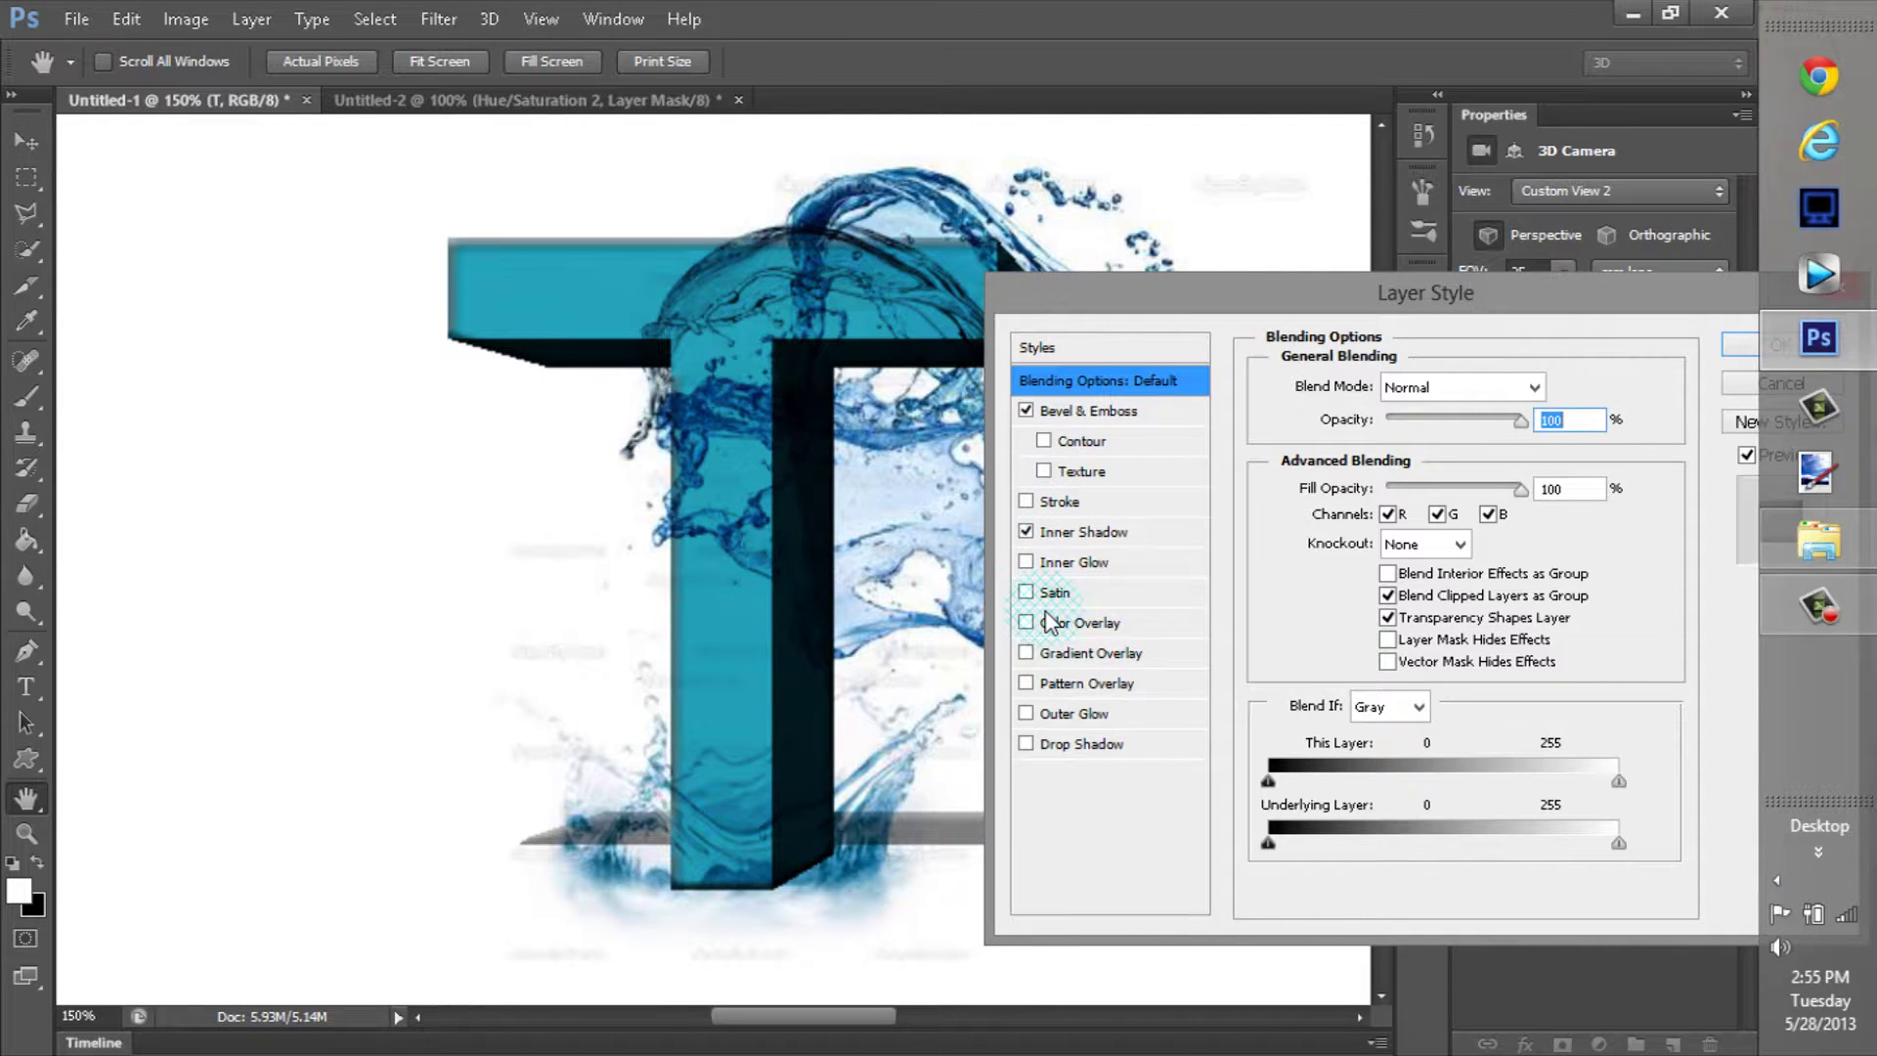
click(1028, 715)
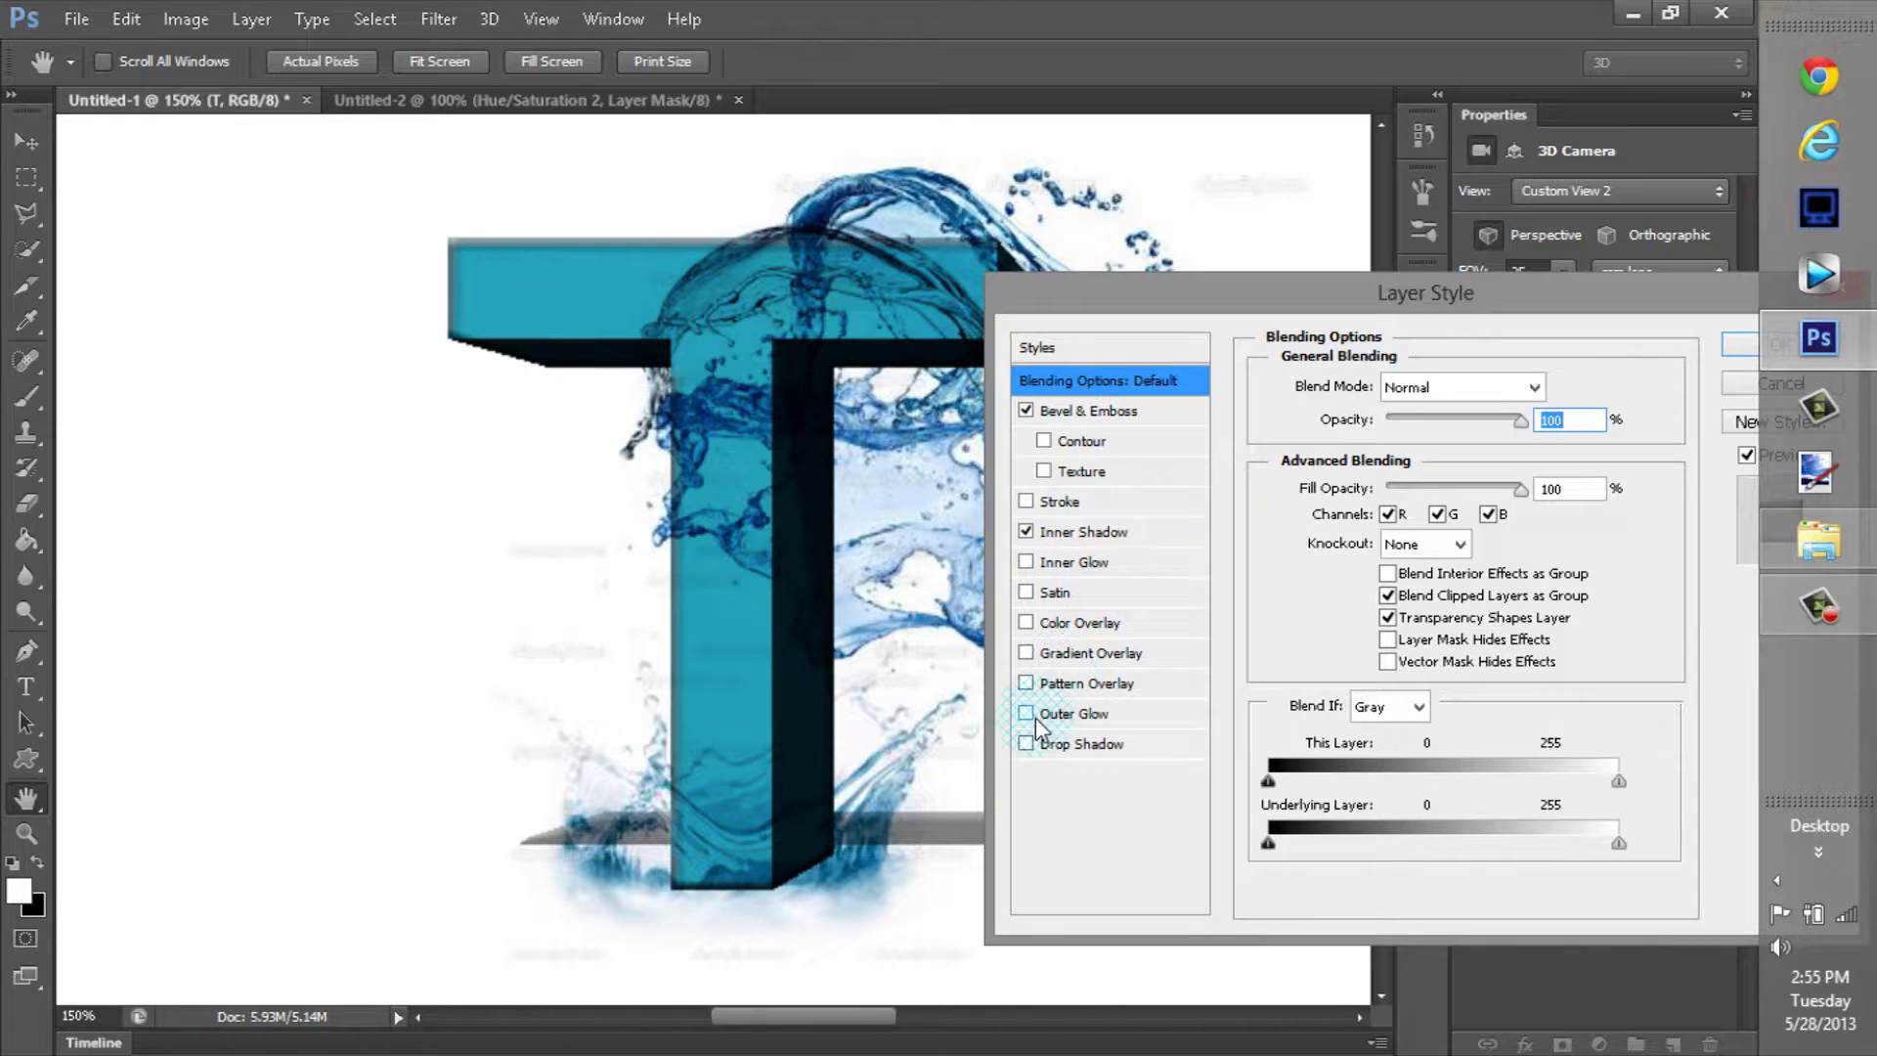
click(1044, 472)
Set the Bevel & Emboss structure to Depth 93%, Size 87 px and Soften 7 px
click(1093, 411)
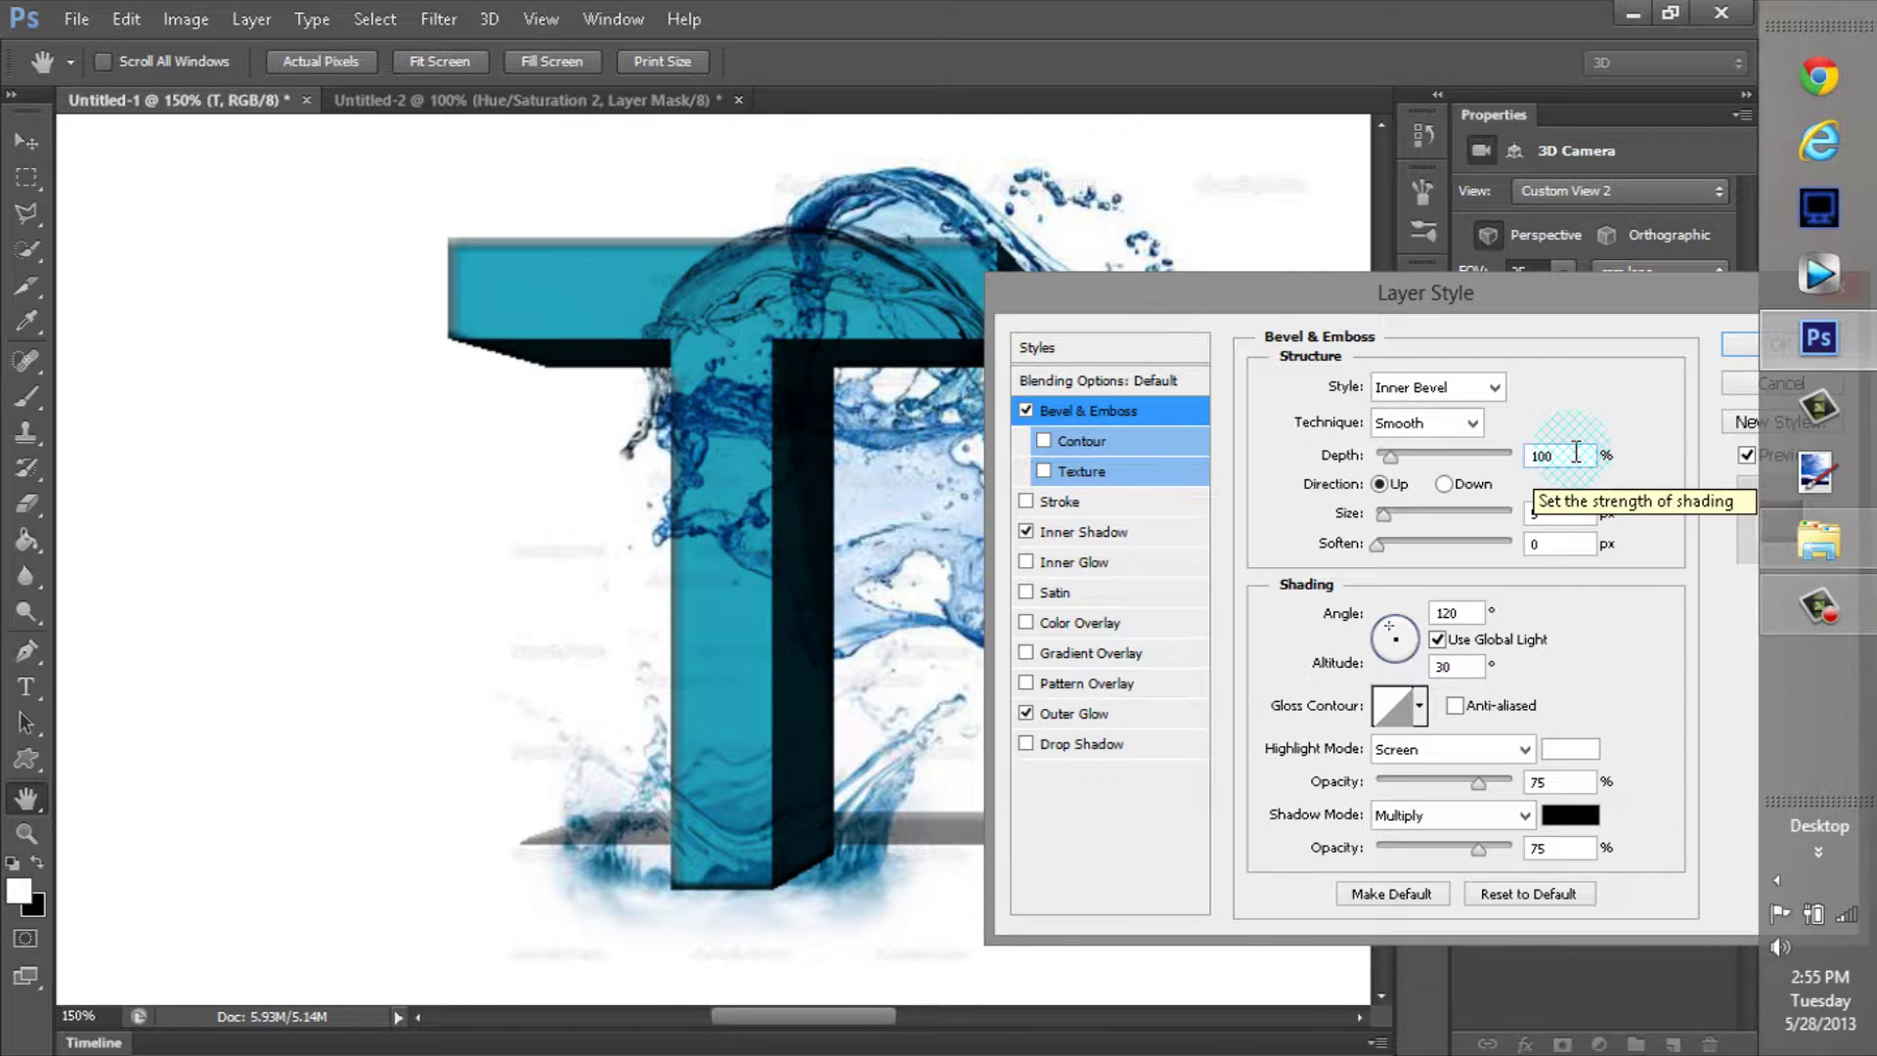
drag(1574, 452, 1516, 450)
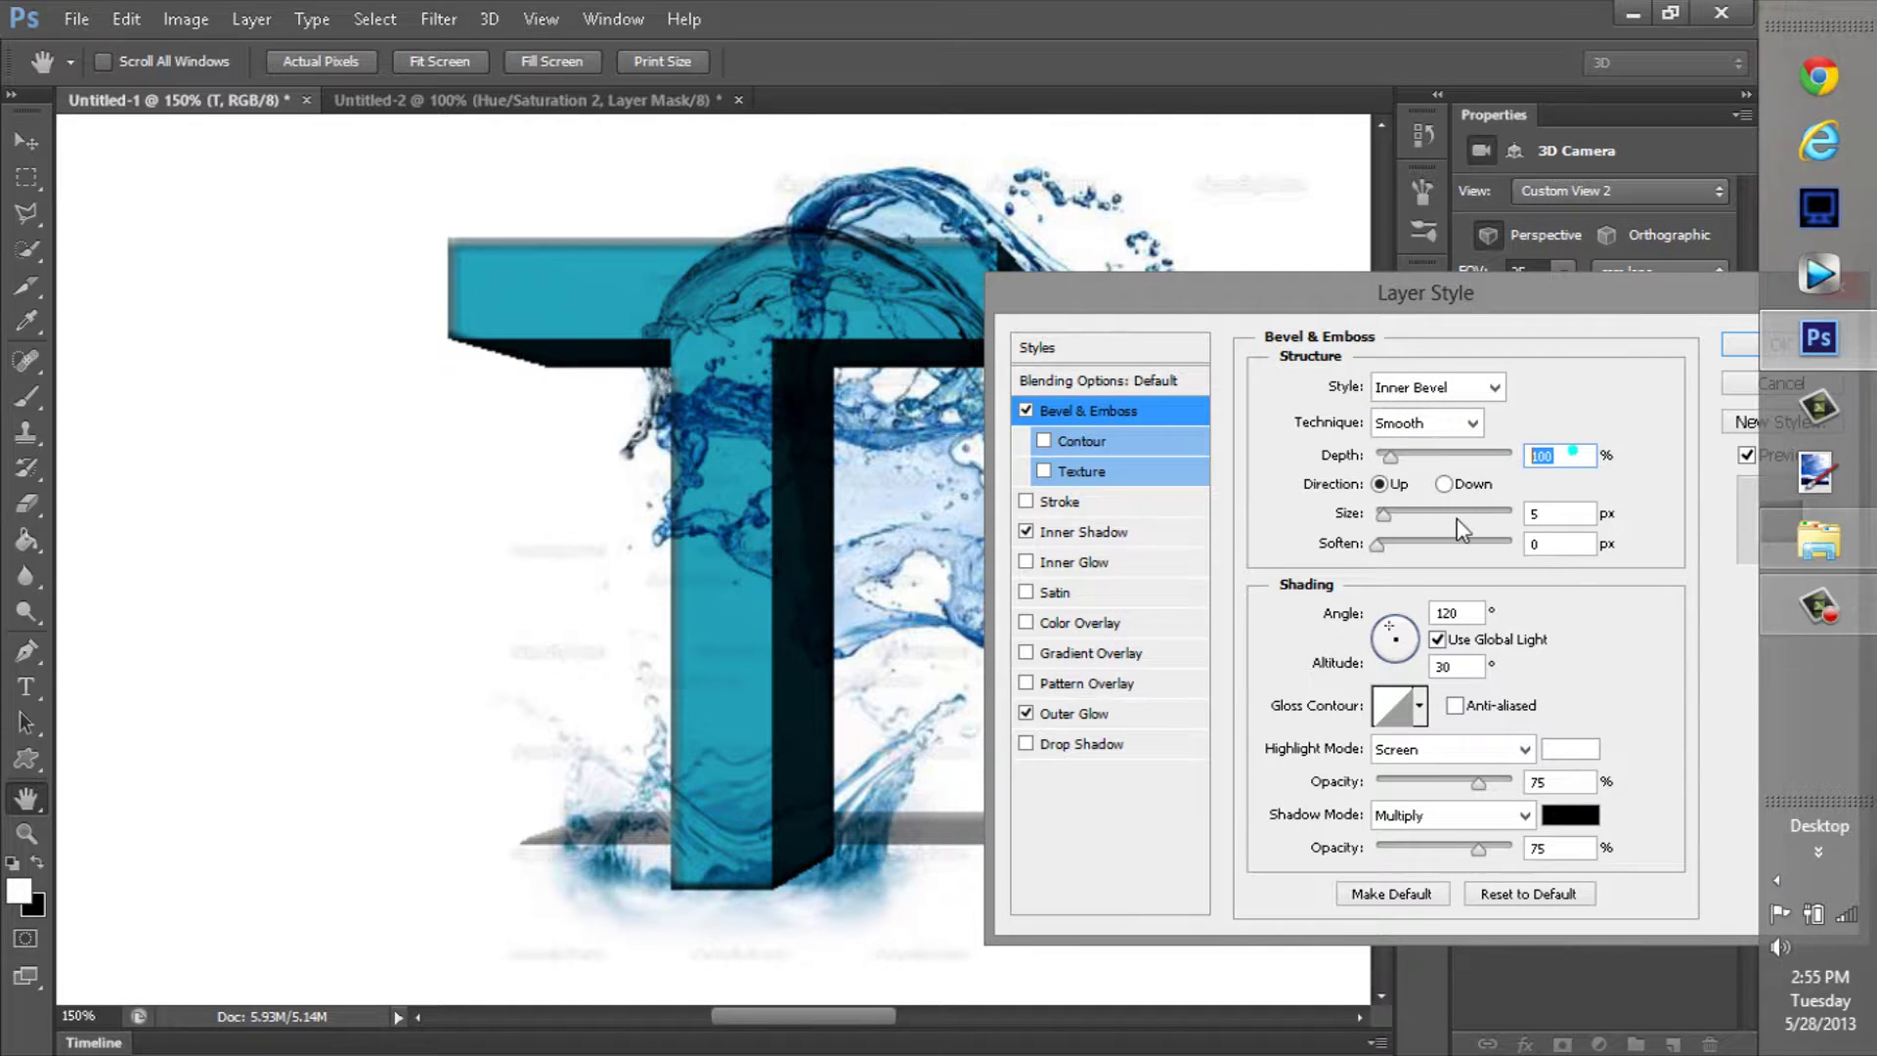
text(93)
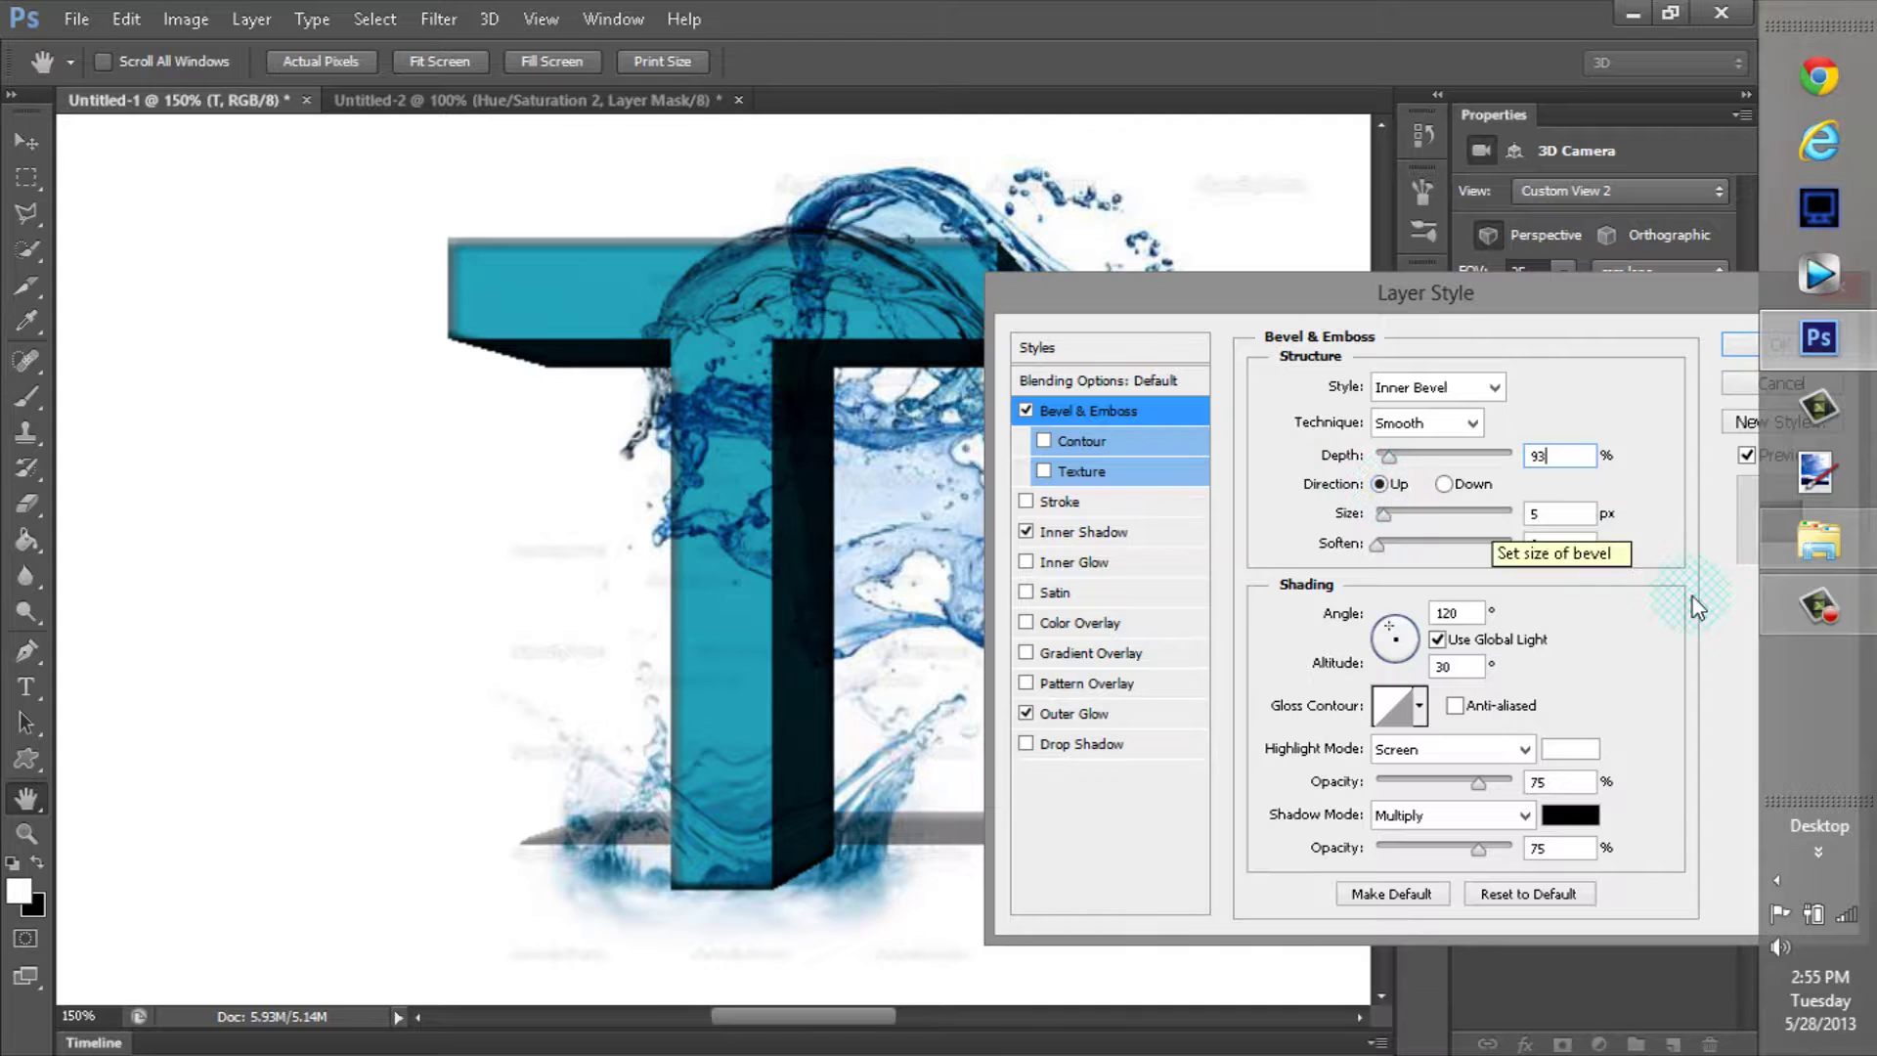
double_click(1564, 513)
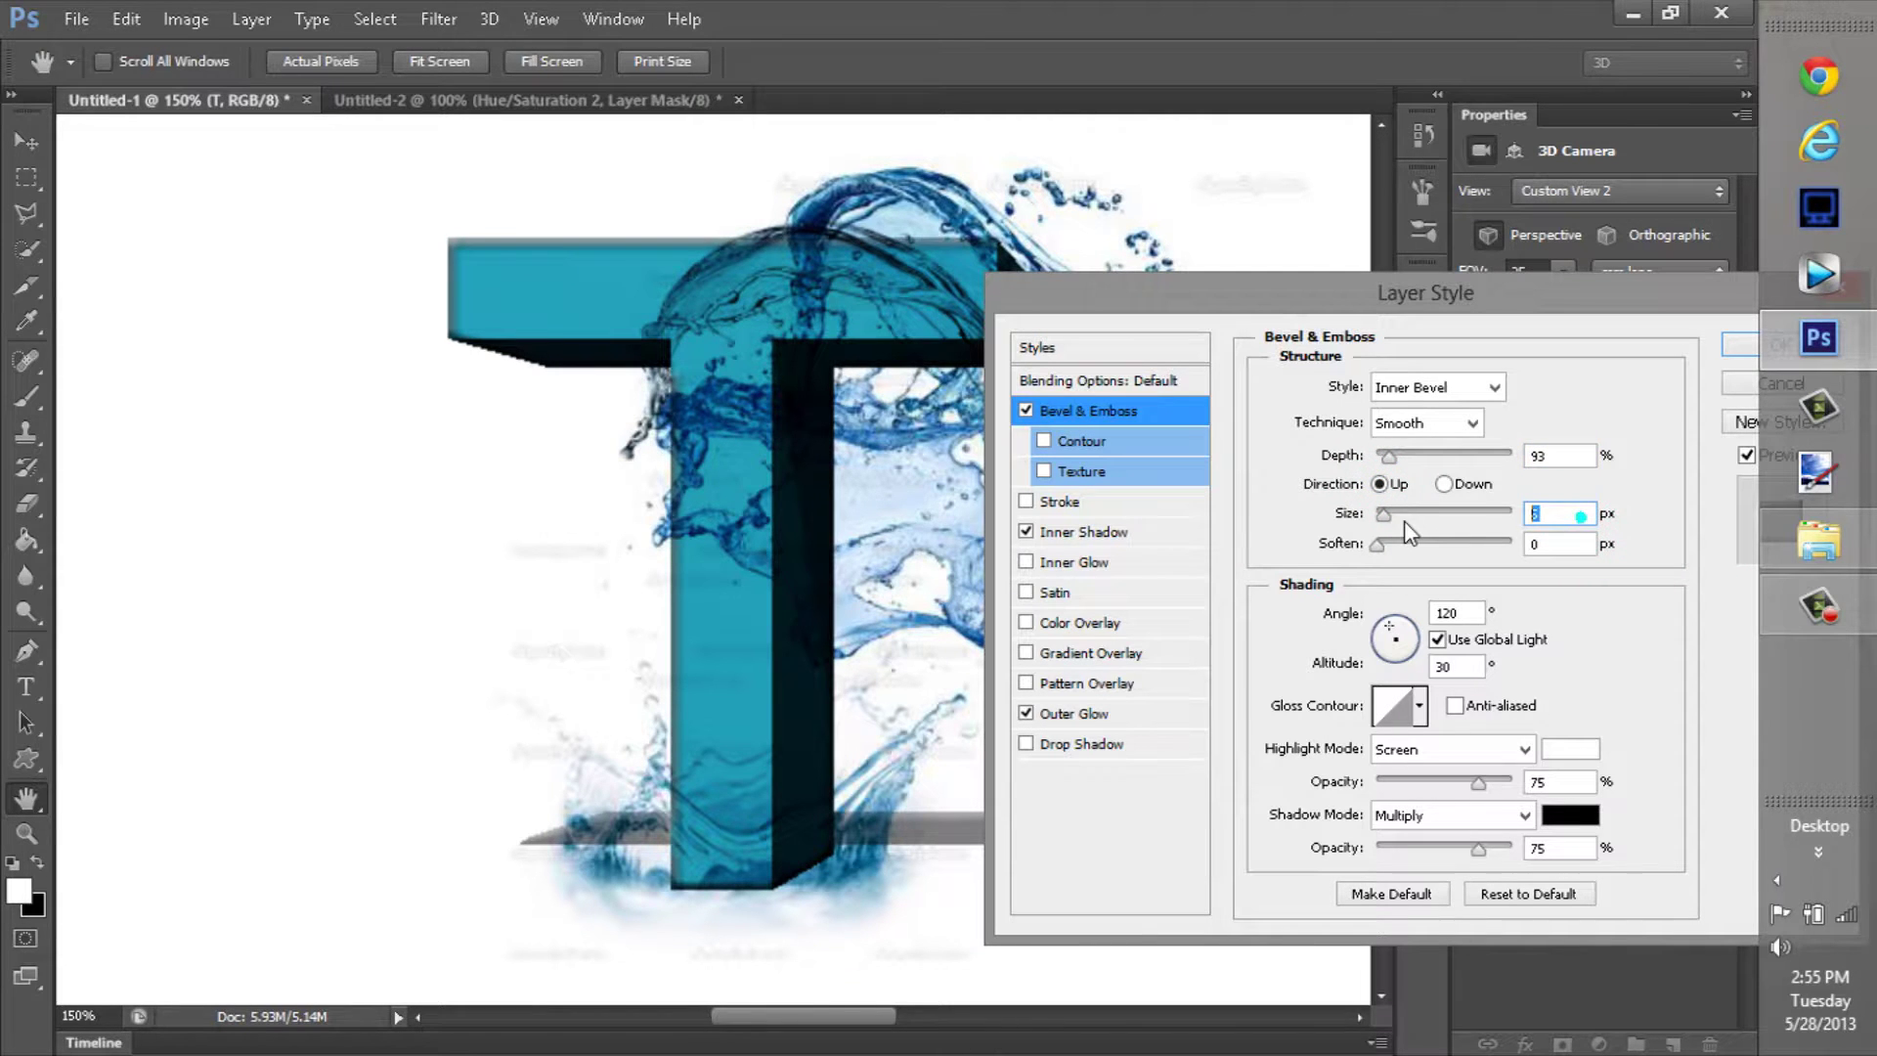
text(87)
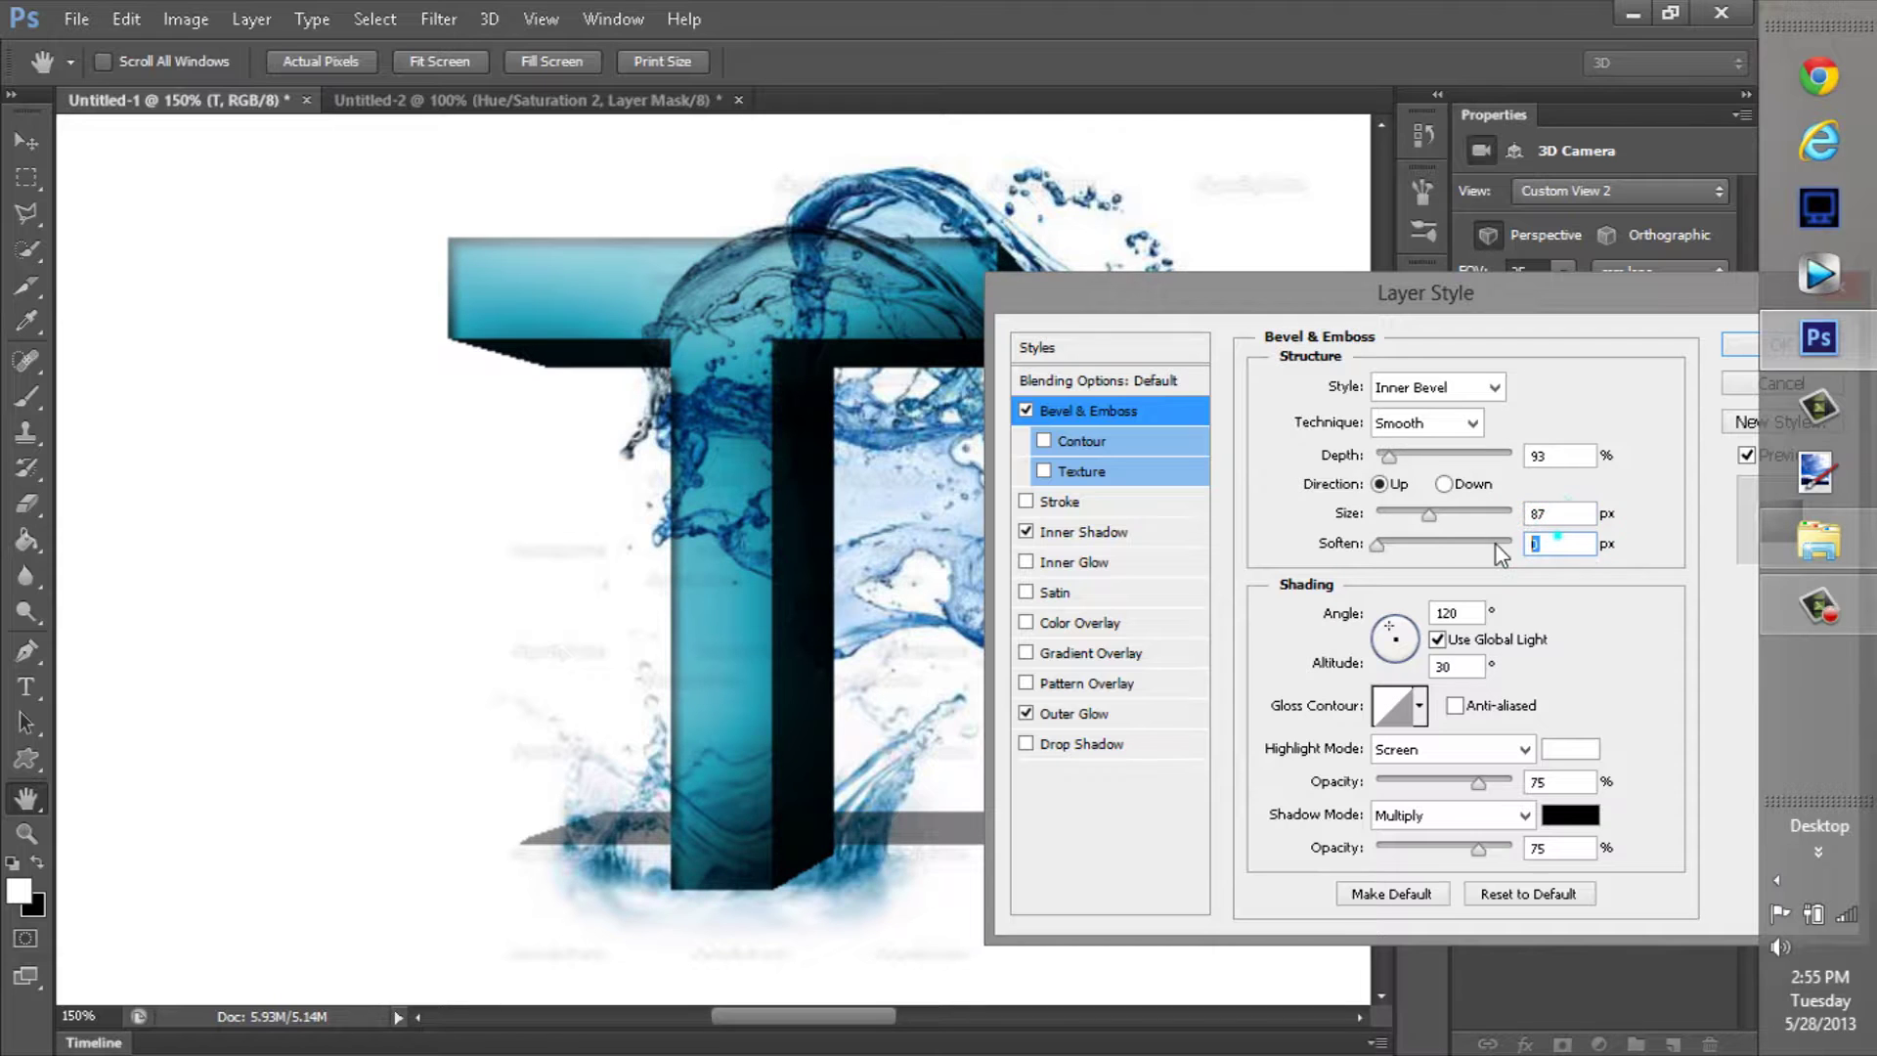
double_click(1556, 543)
text(7)
Turn on the bevel Texture with the bubbles pattern, Scale 814% and Depth +59%
click(1093, 474)
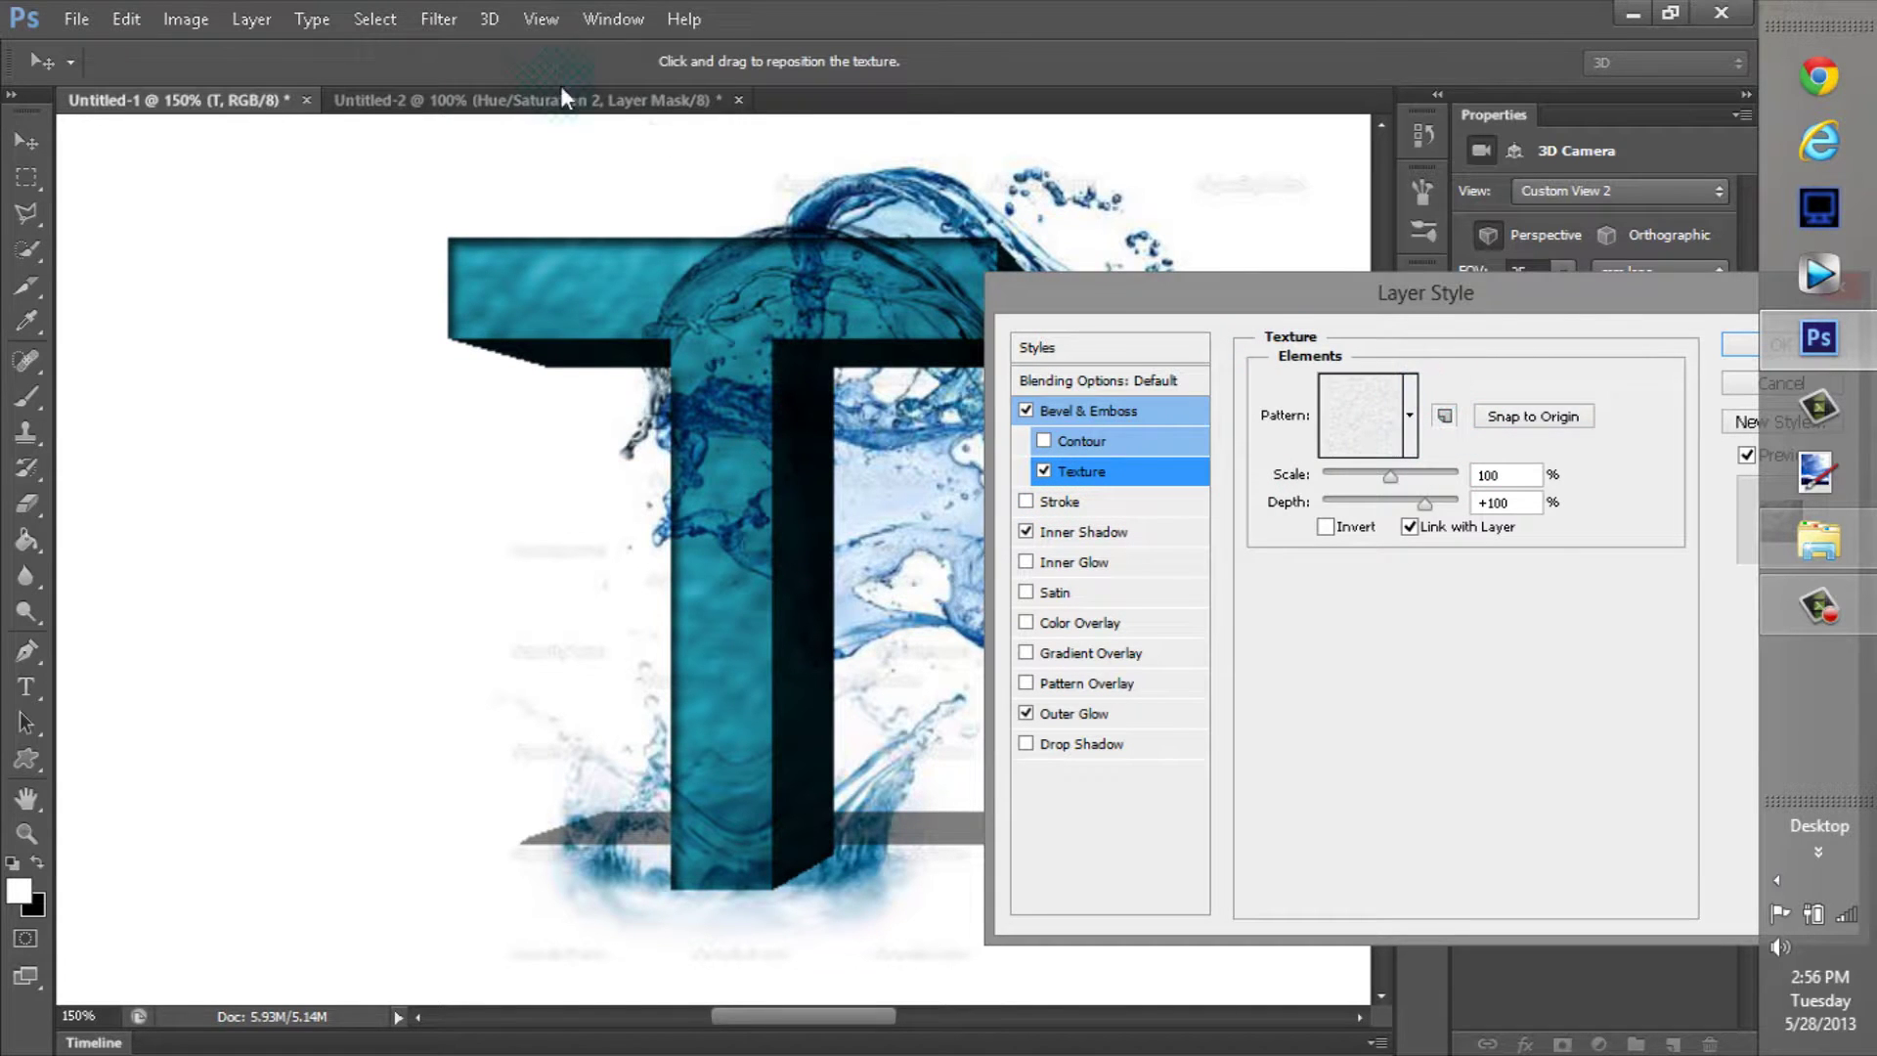
click(488, 101)
click(503, 101)
click(1044, 474)
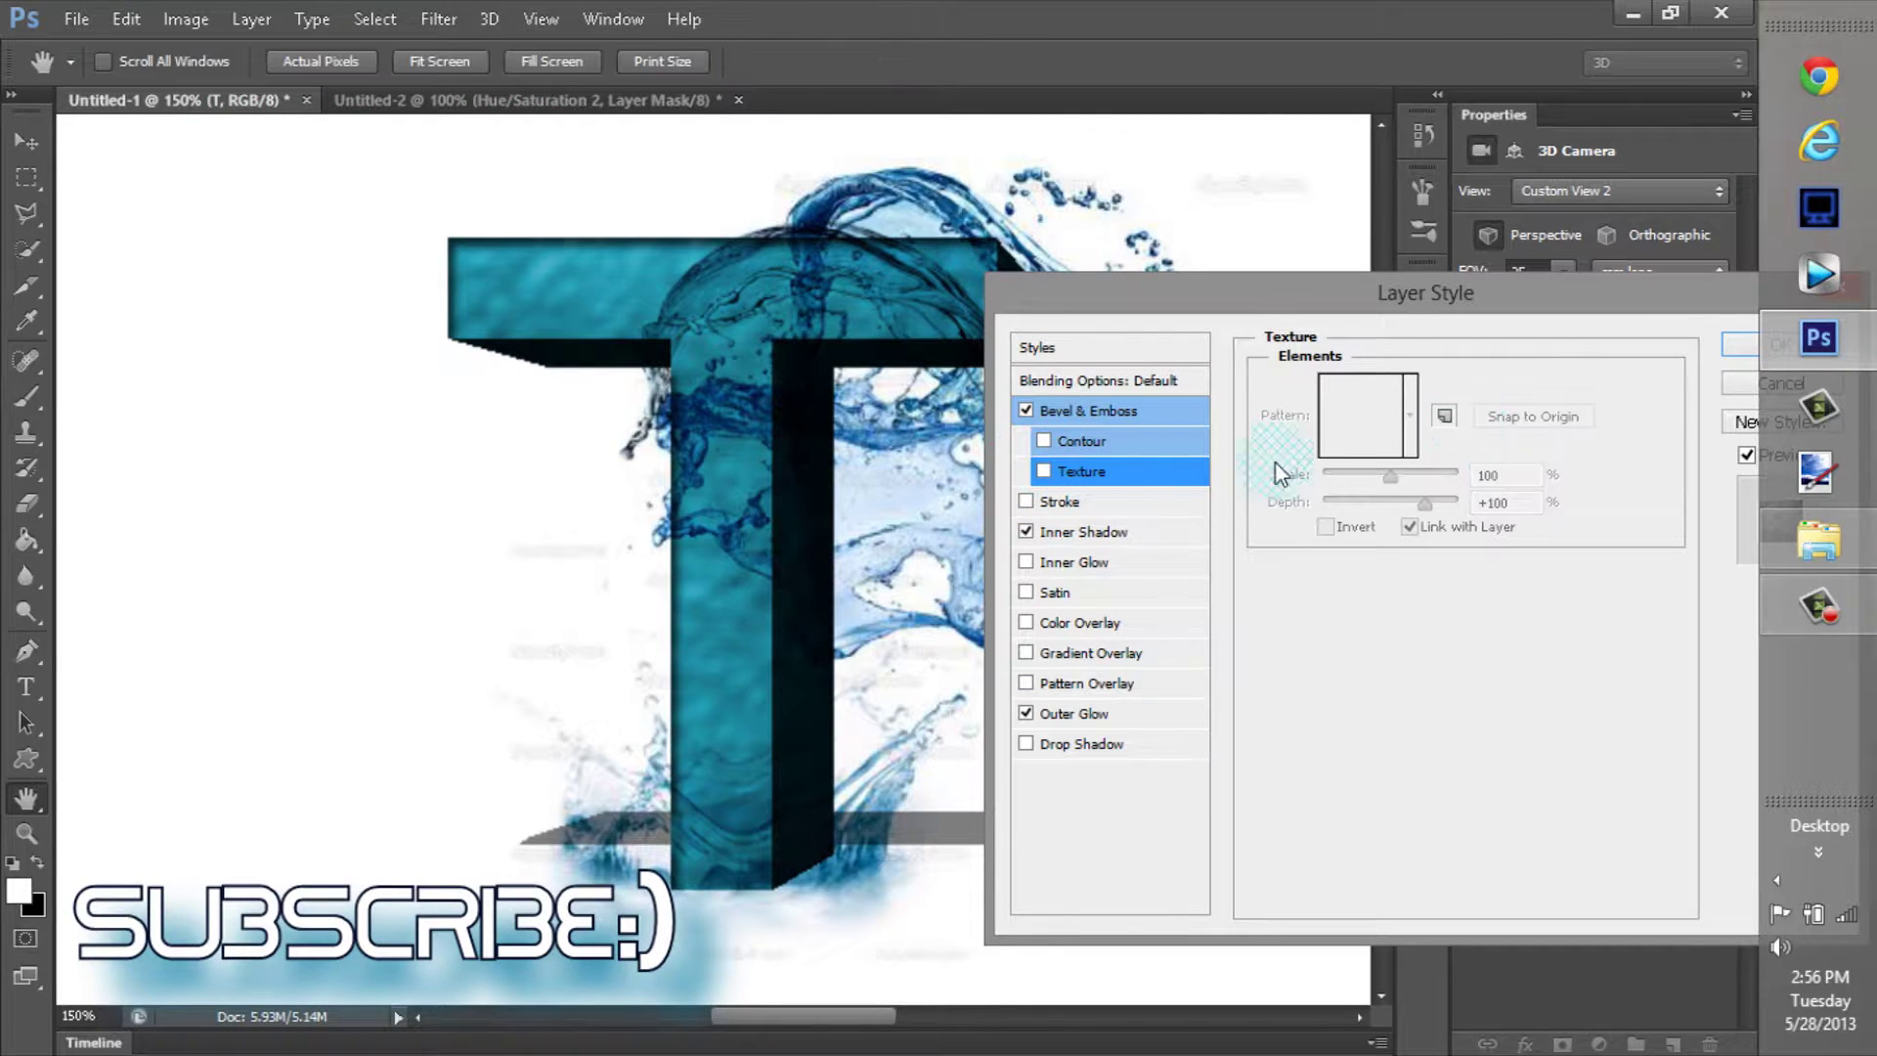
click(1042, 472)
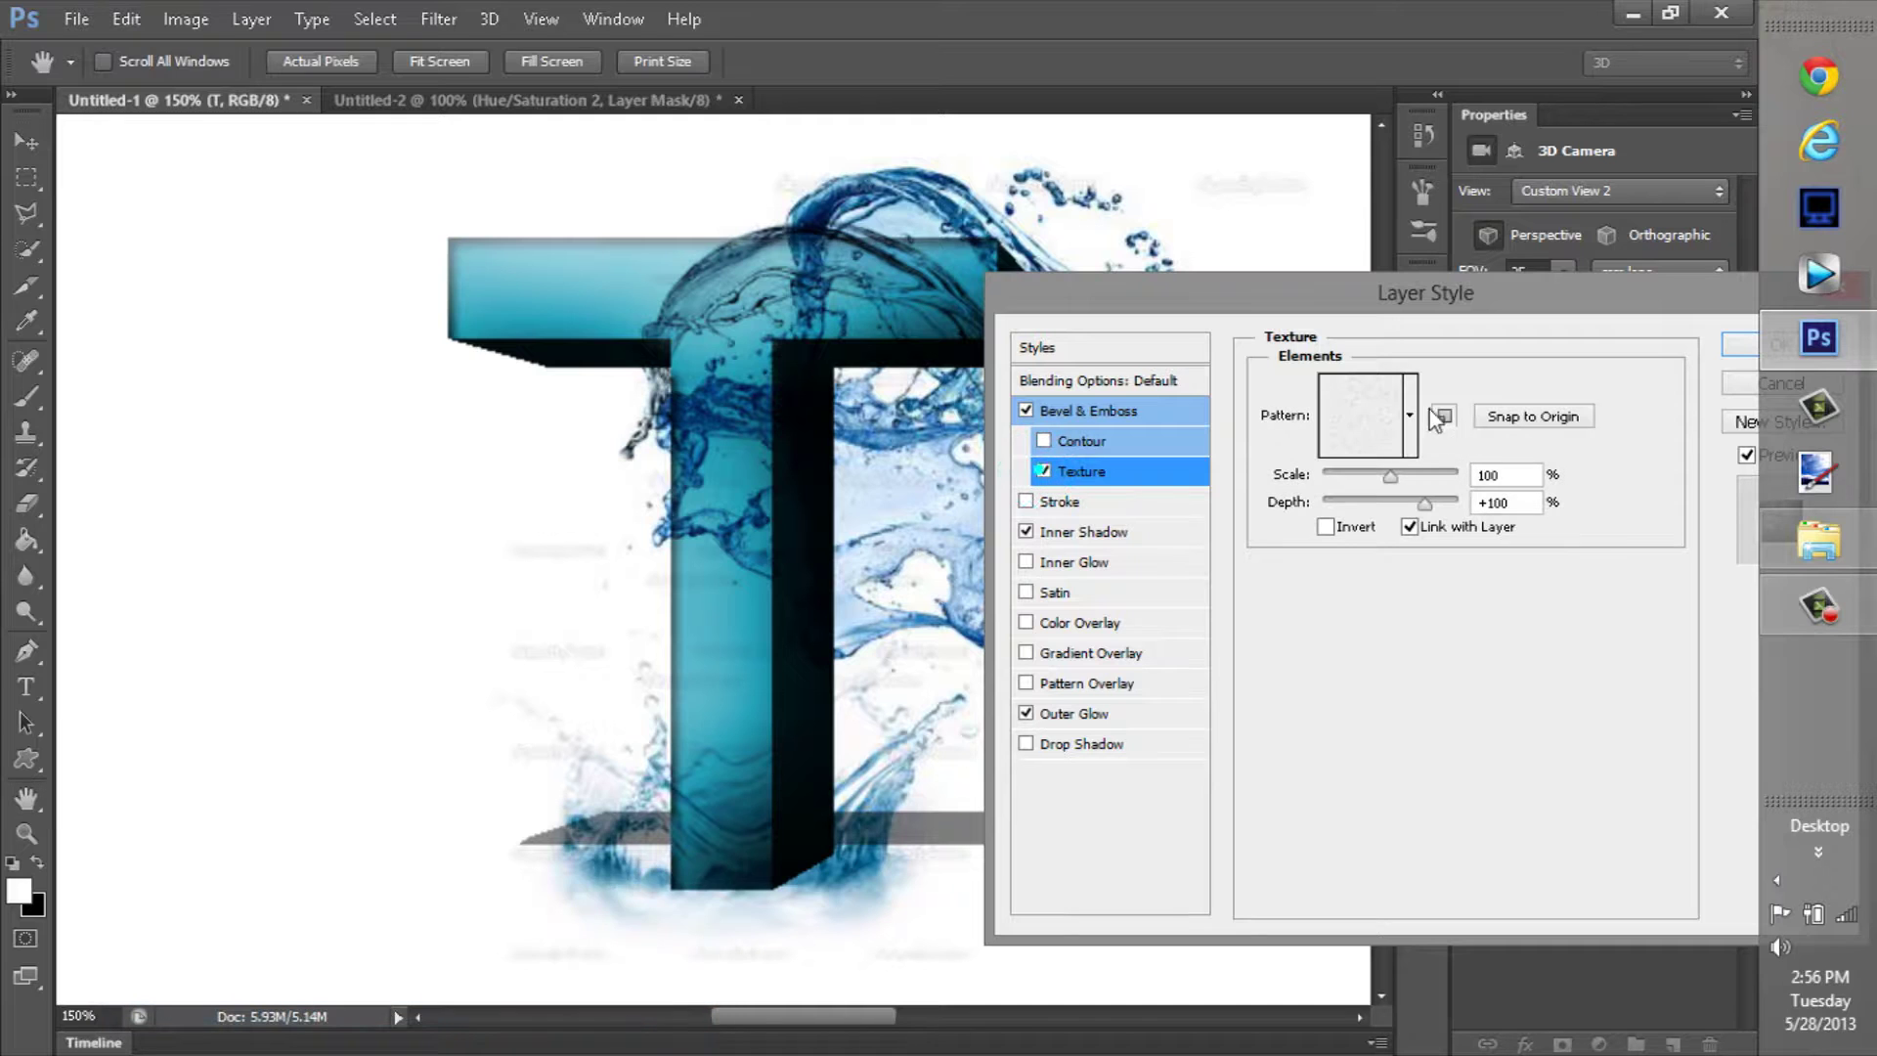
click(1413, 400)
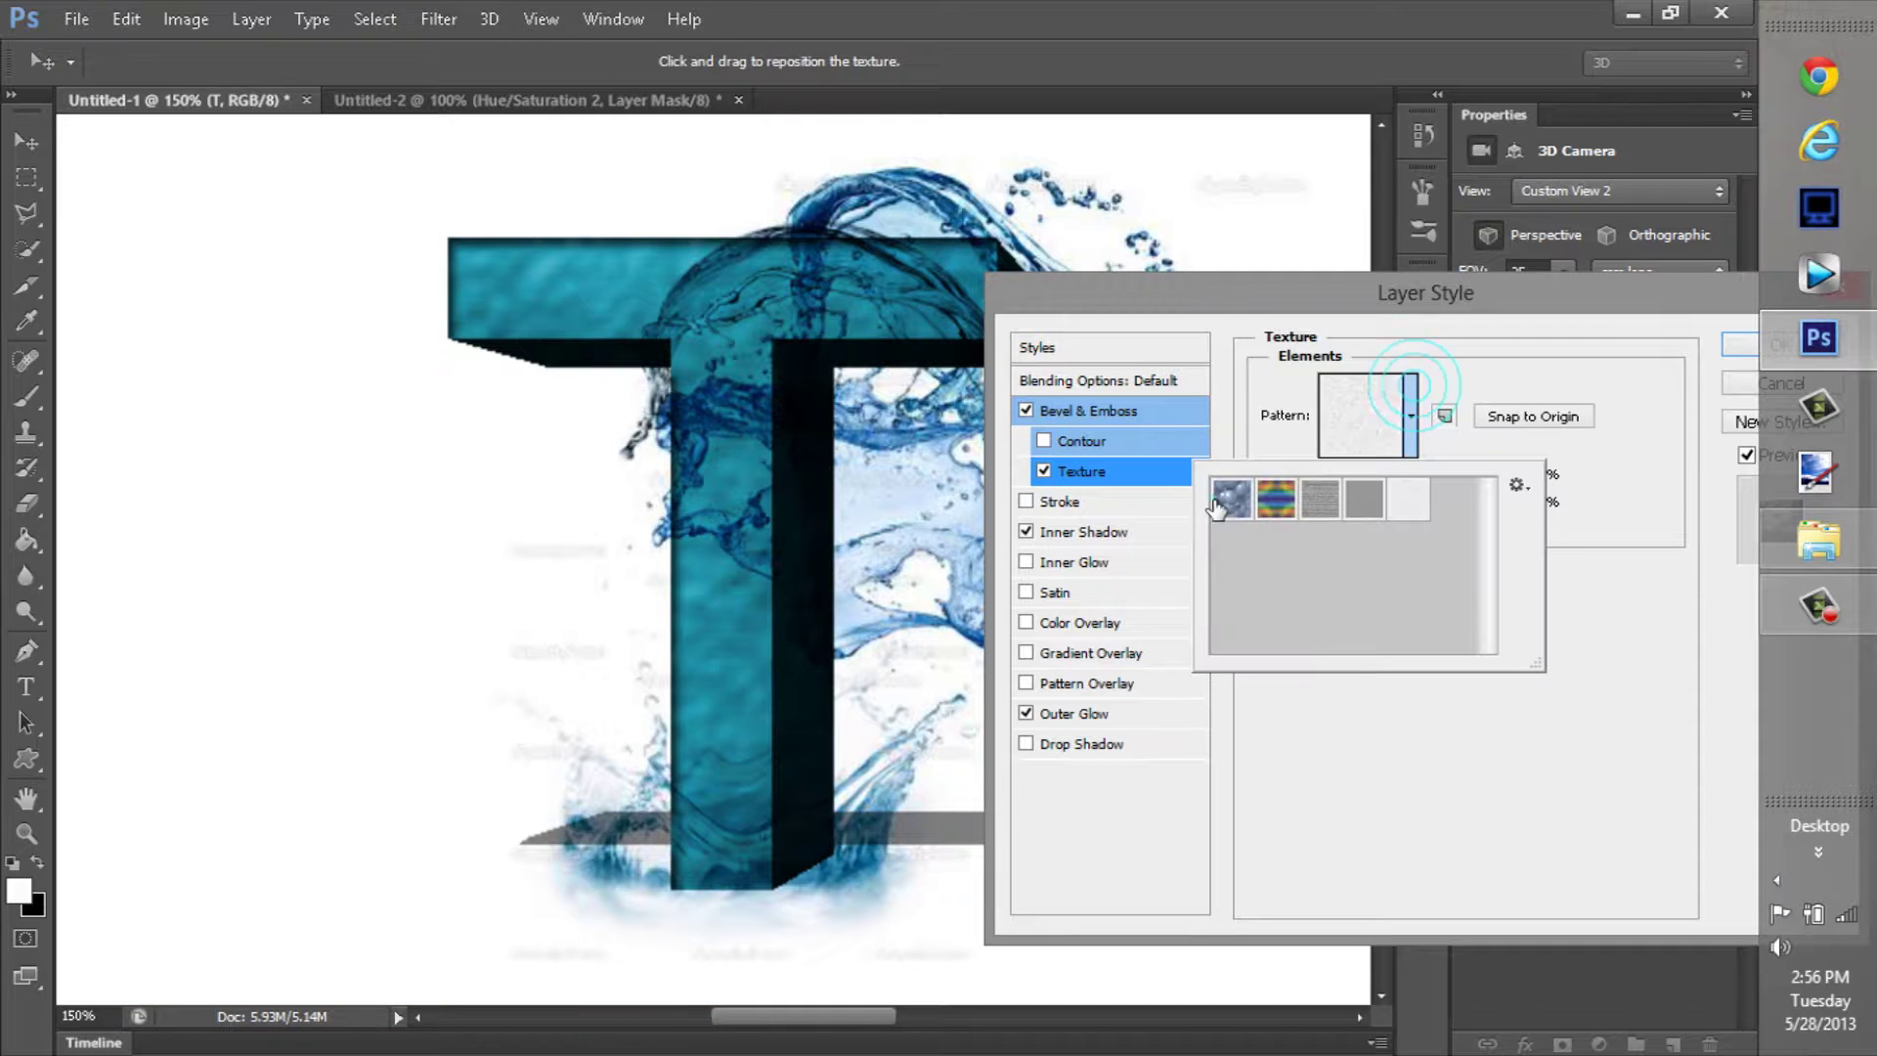
click(1231, 499)
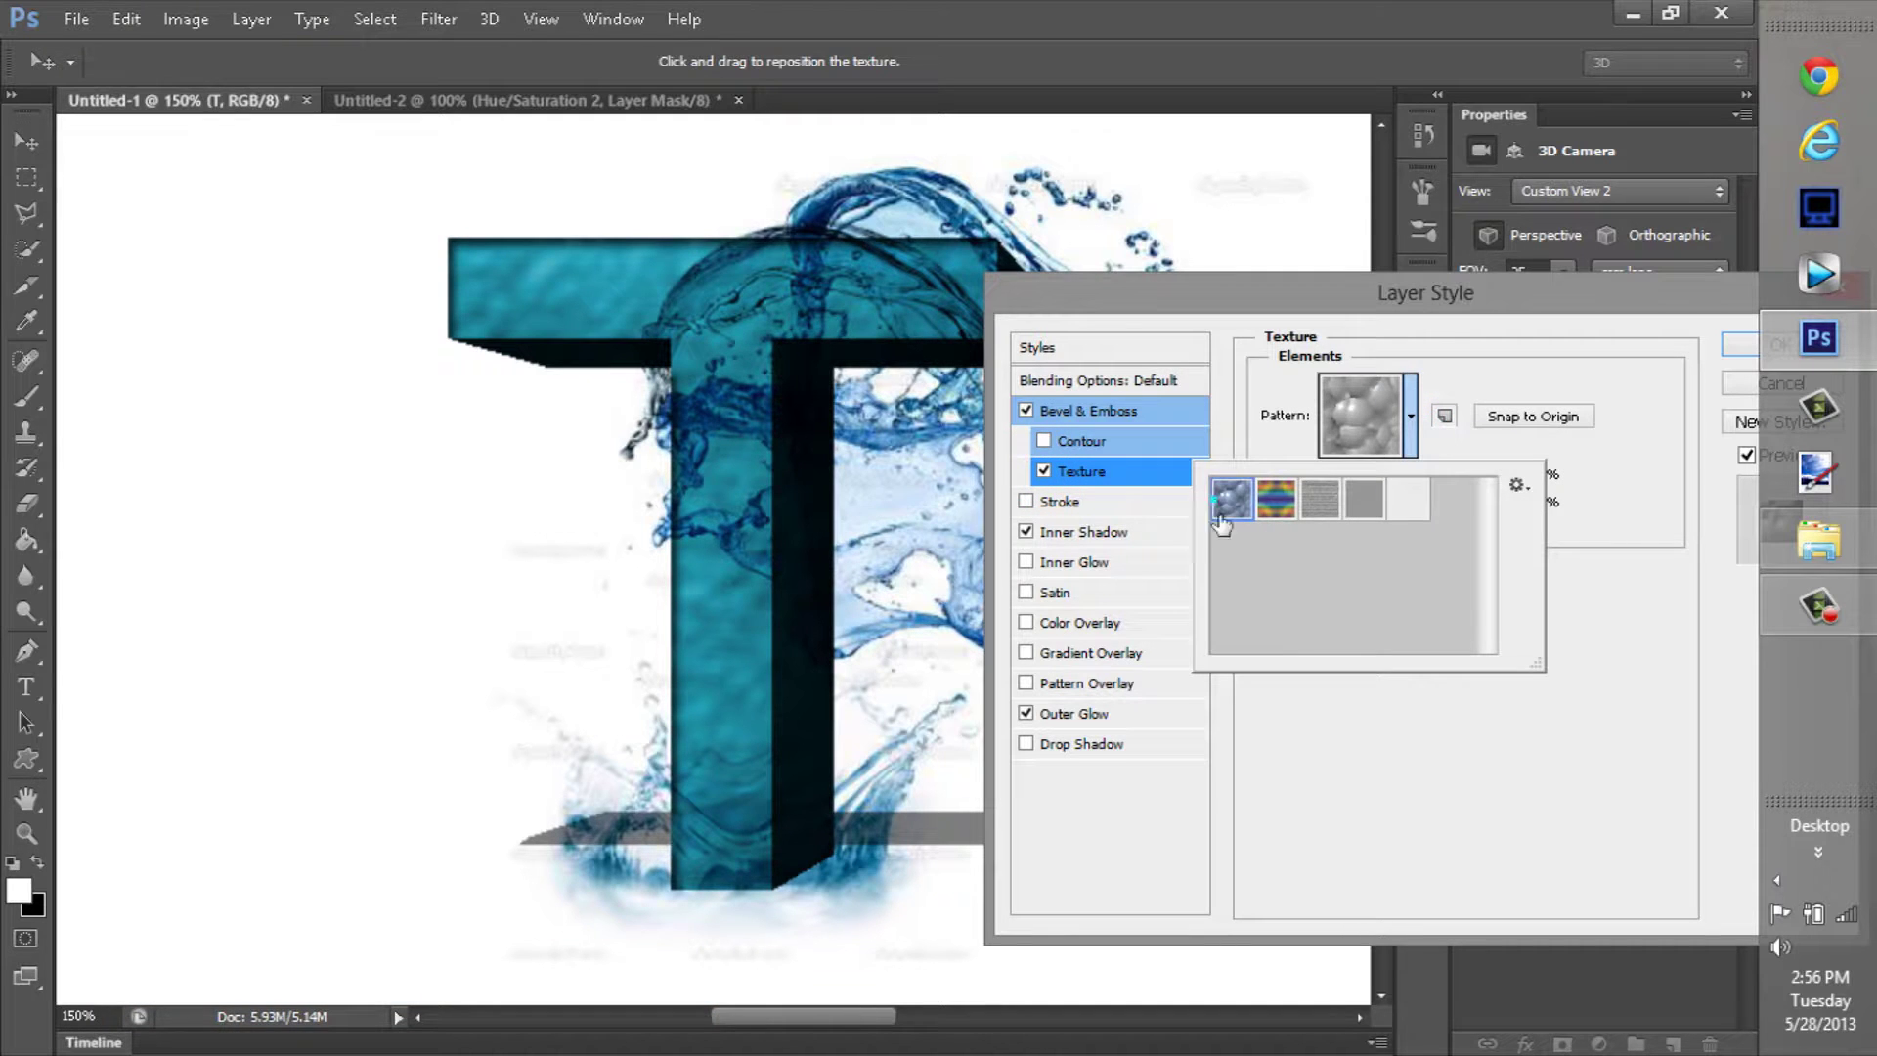
click(1453, 866)
mouse_move(1394, 477)
mouse_down()
mouse_move(1447, 487)
mouse_move(1411, 506)
mouse_up()
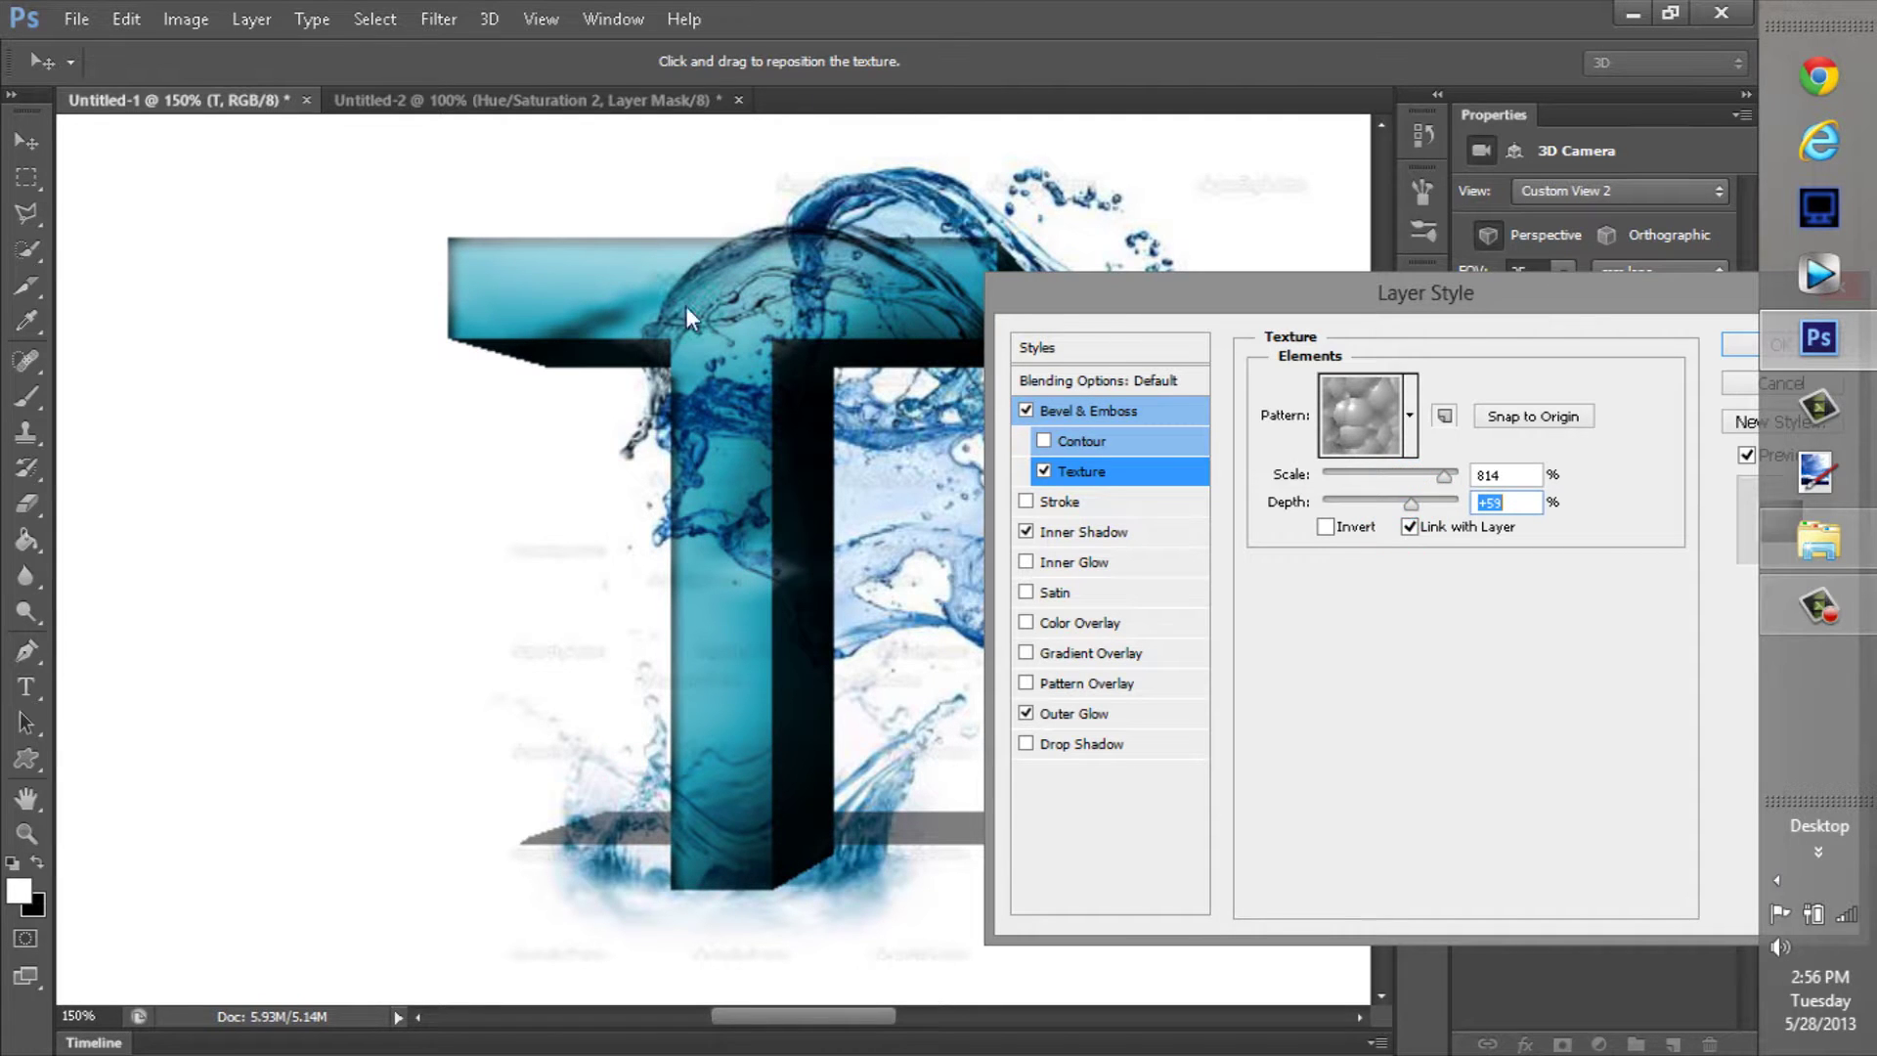
Keep the Inner Shadow blend mode set to Multiply
click(1083, 536)
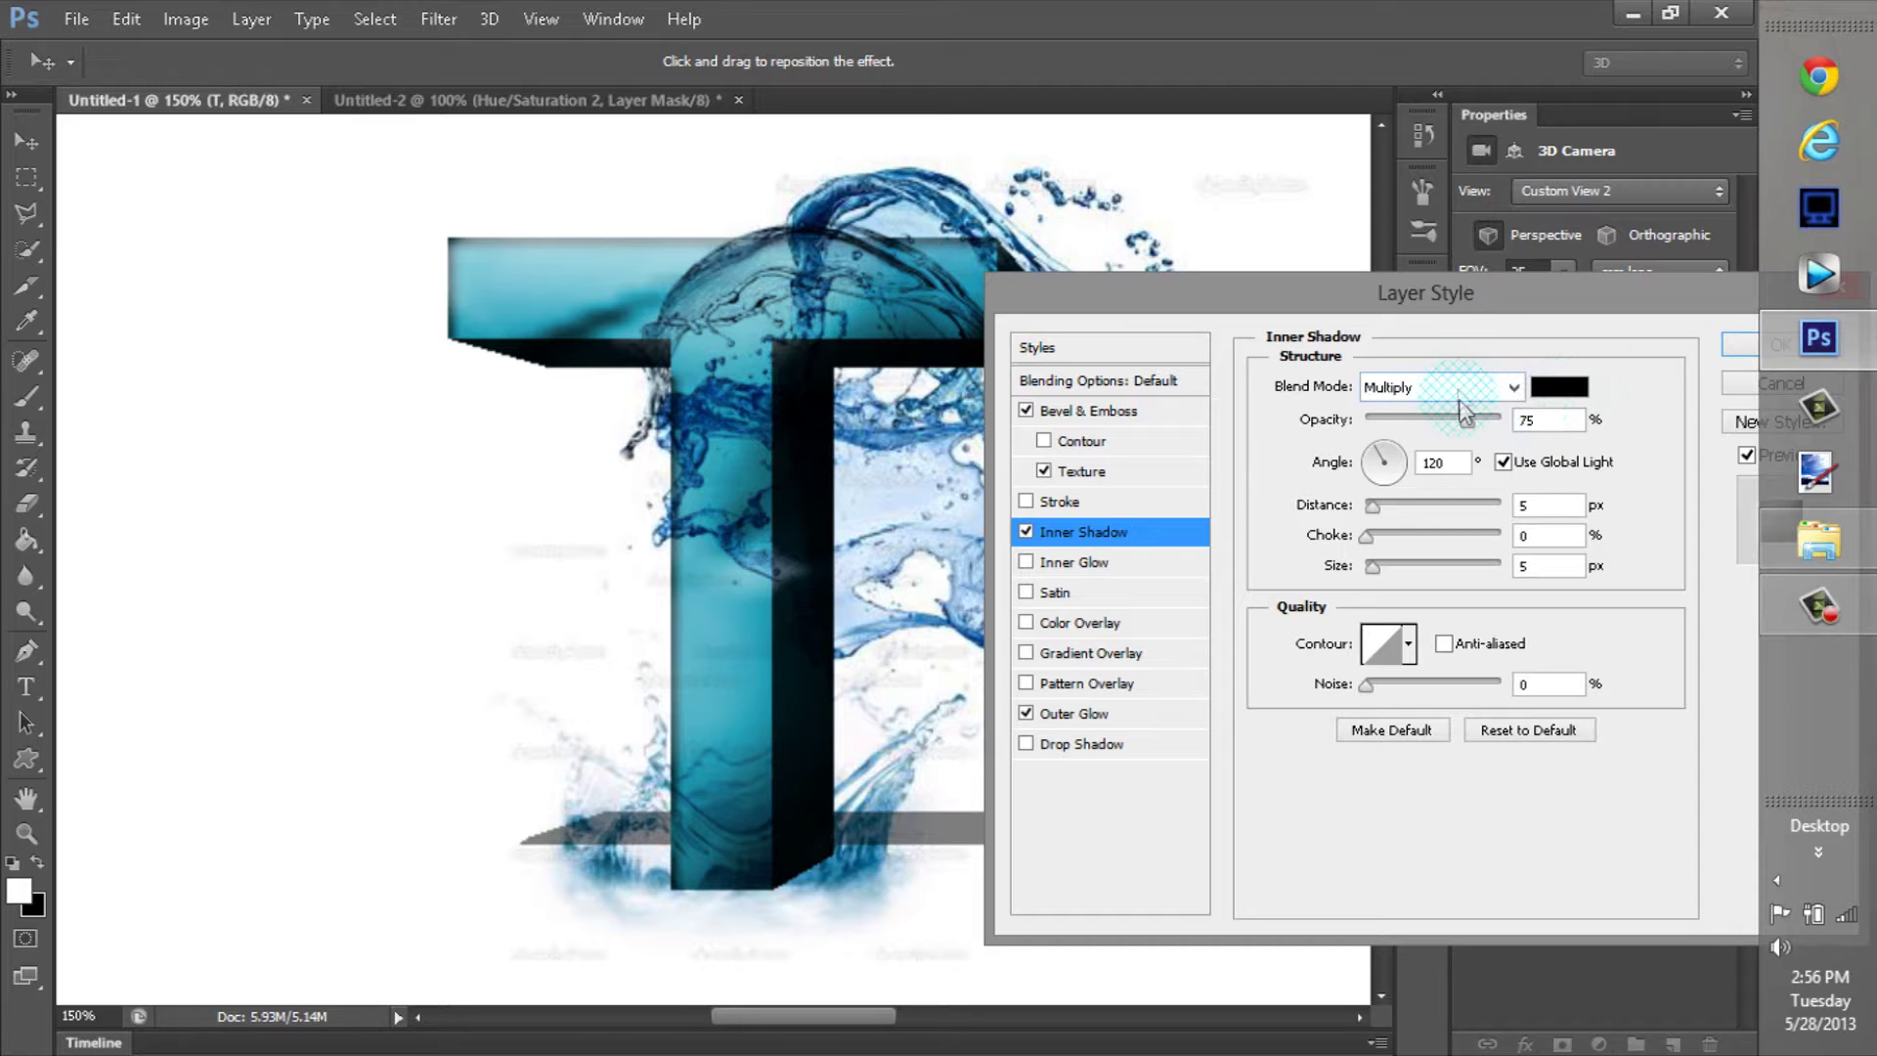
click(1458, 387)
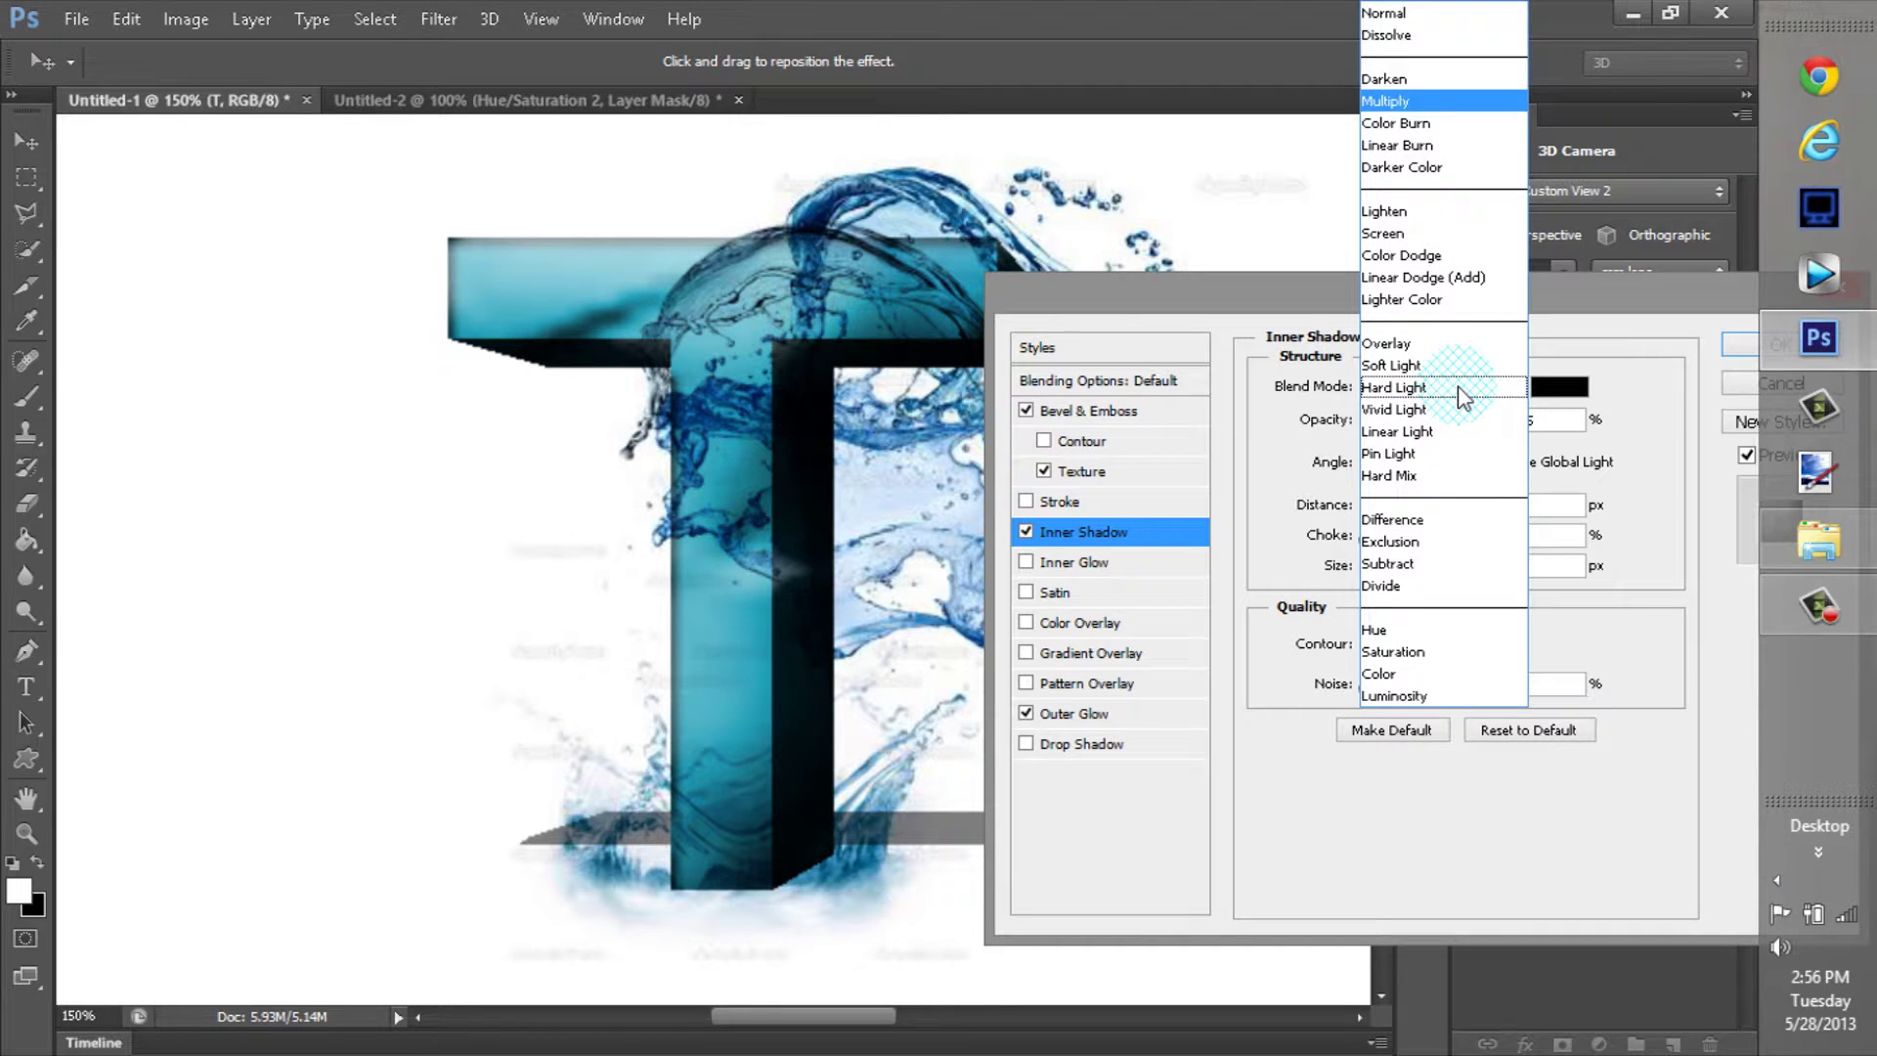
click(1408, 102)
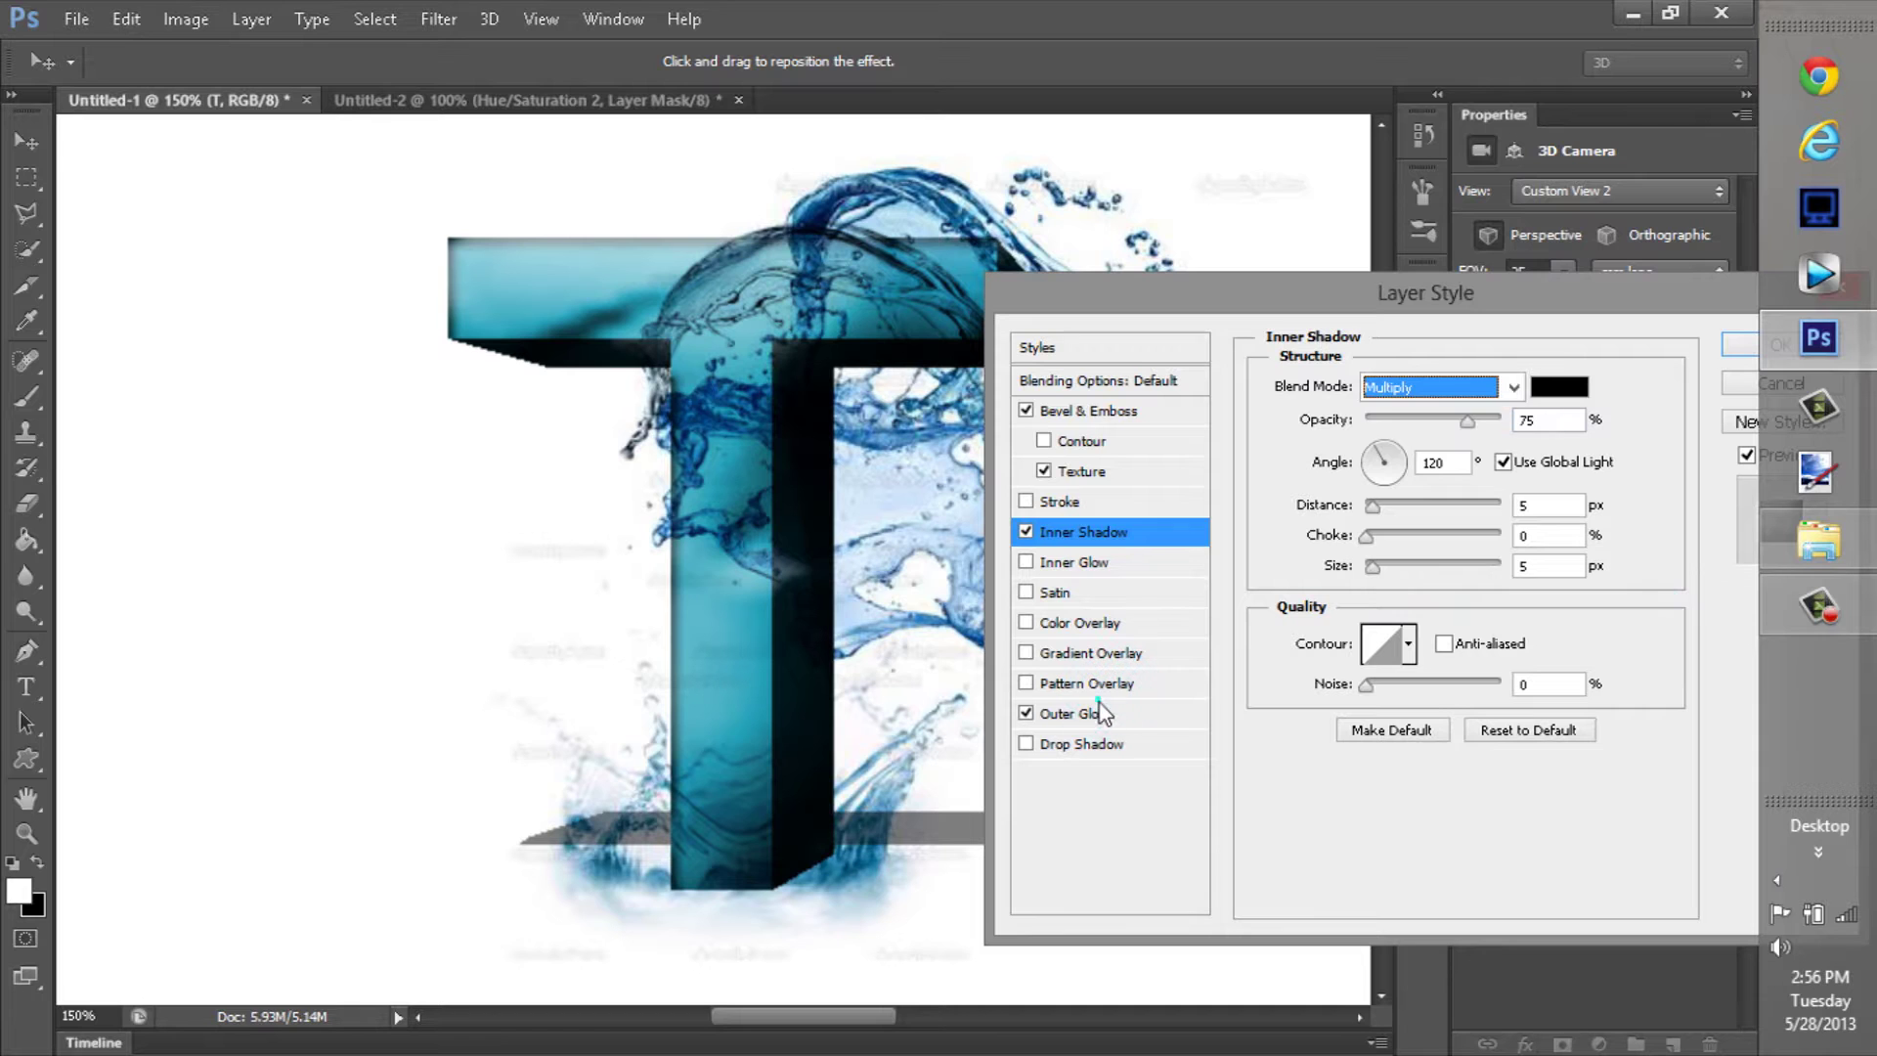
key(Tab)
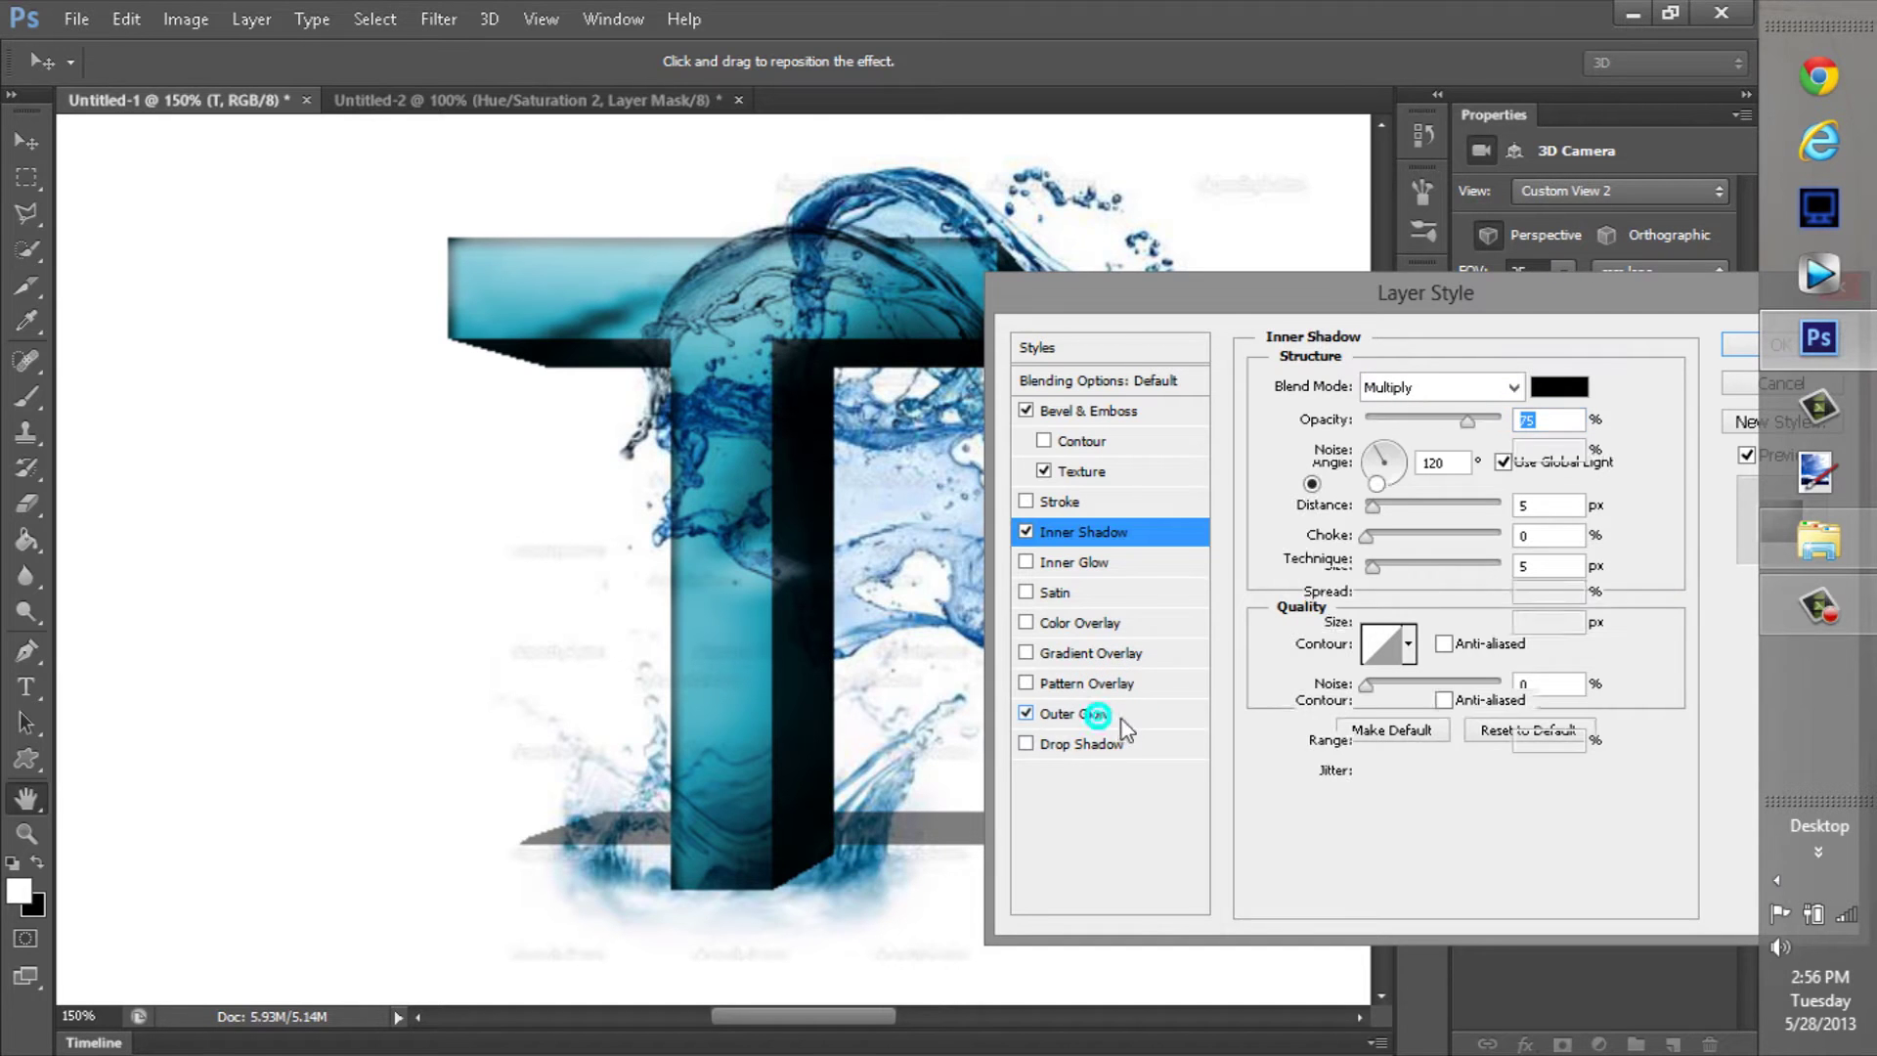
Set the Outer Glow to 100% opacity and 39% noise
click(1075, 714)
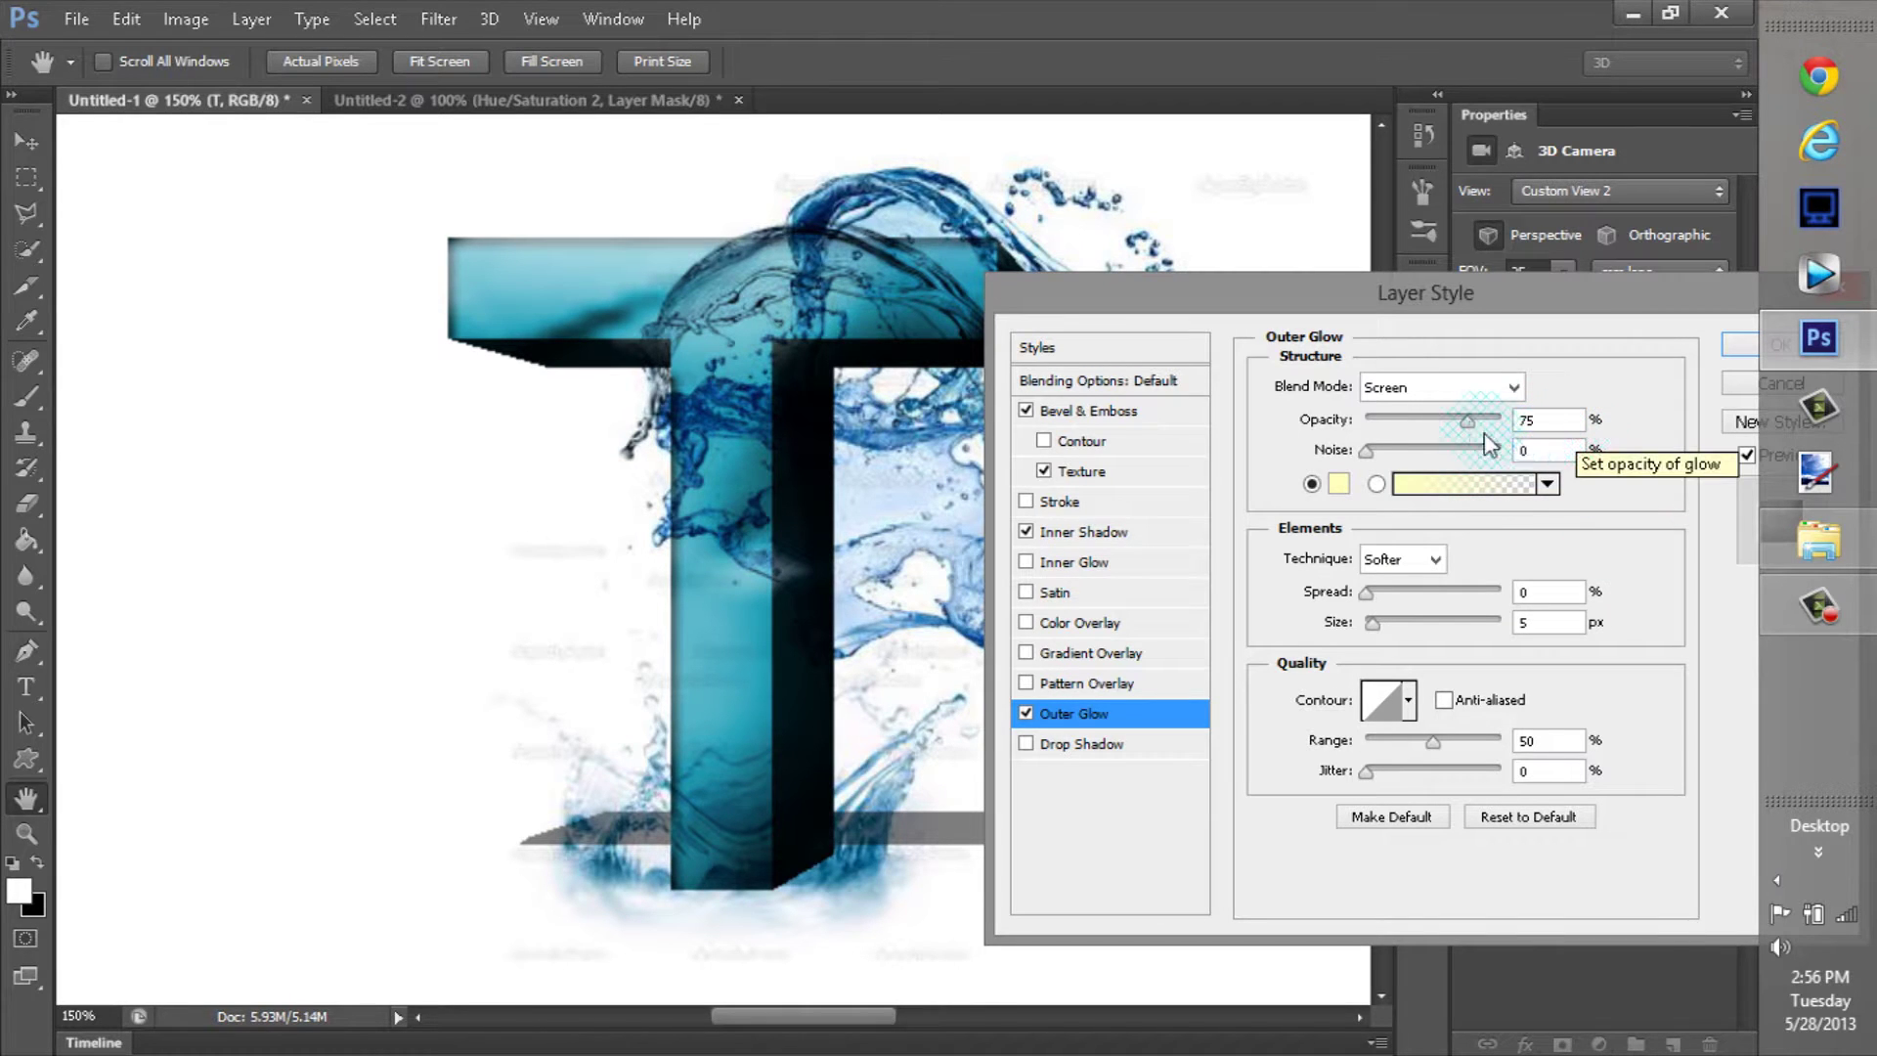
double_click(1530, 420)
text(100)
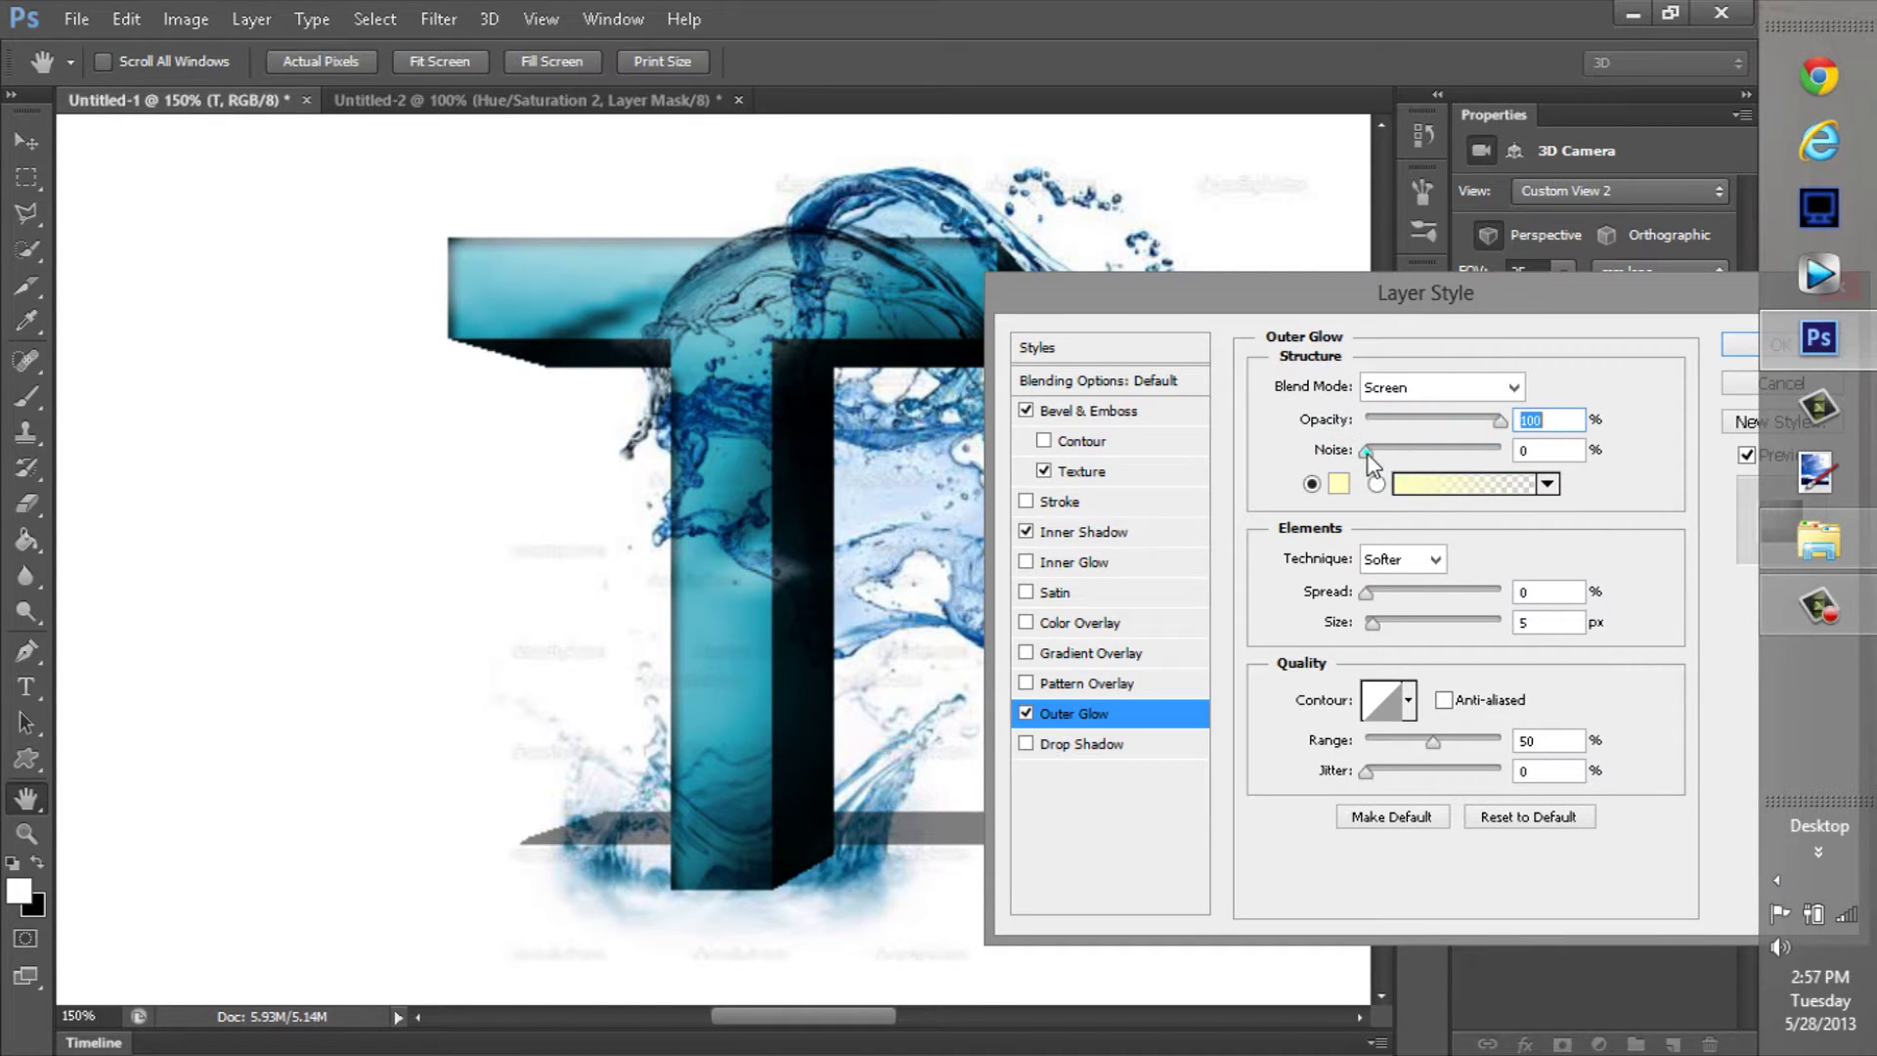
double_click(1489, 452)
text(27)
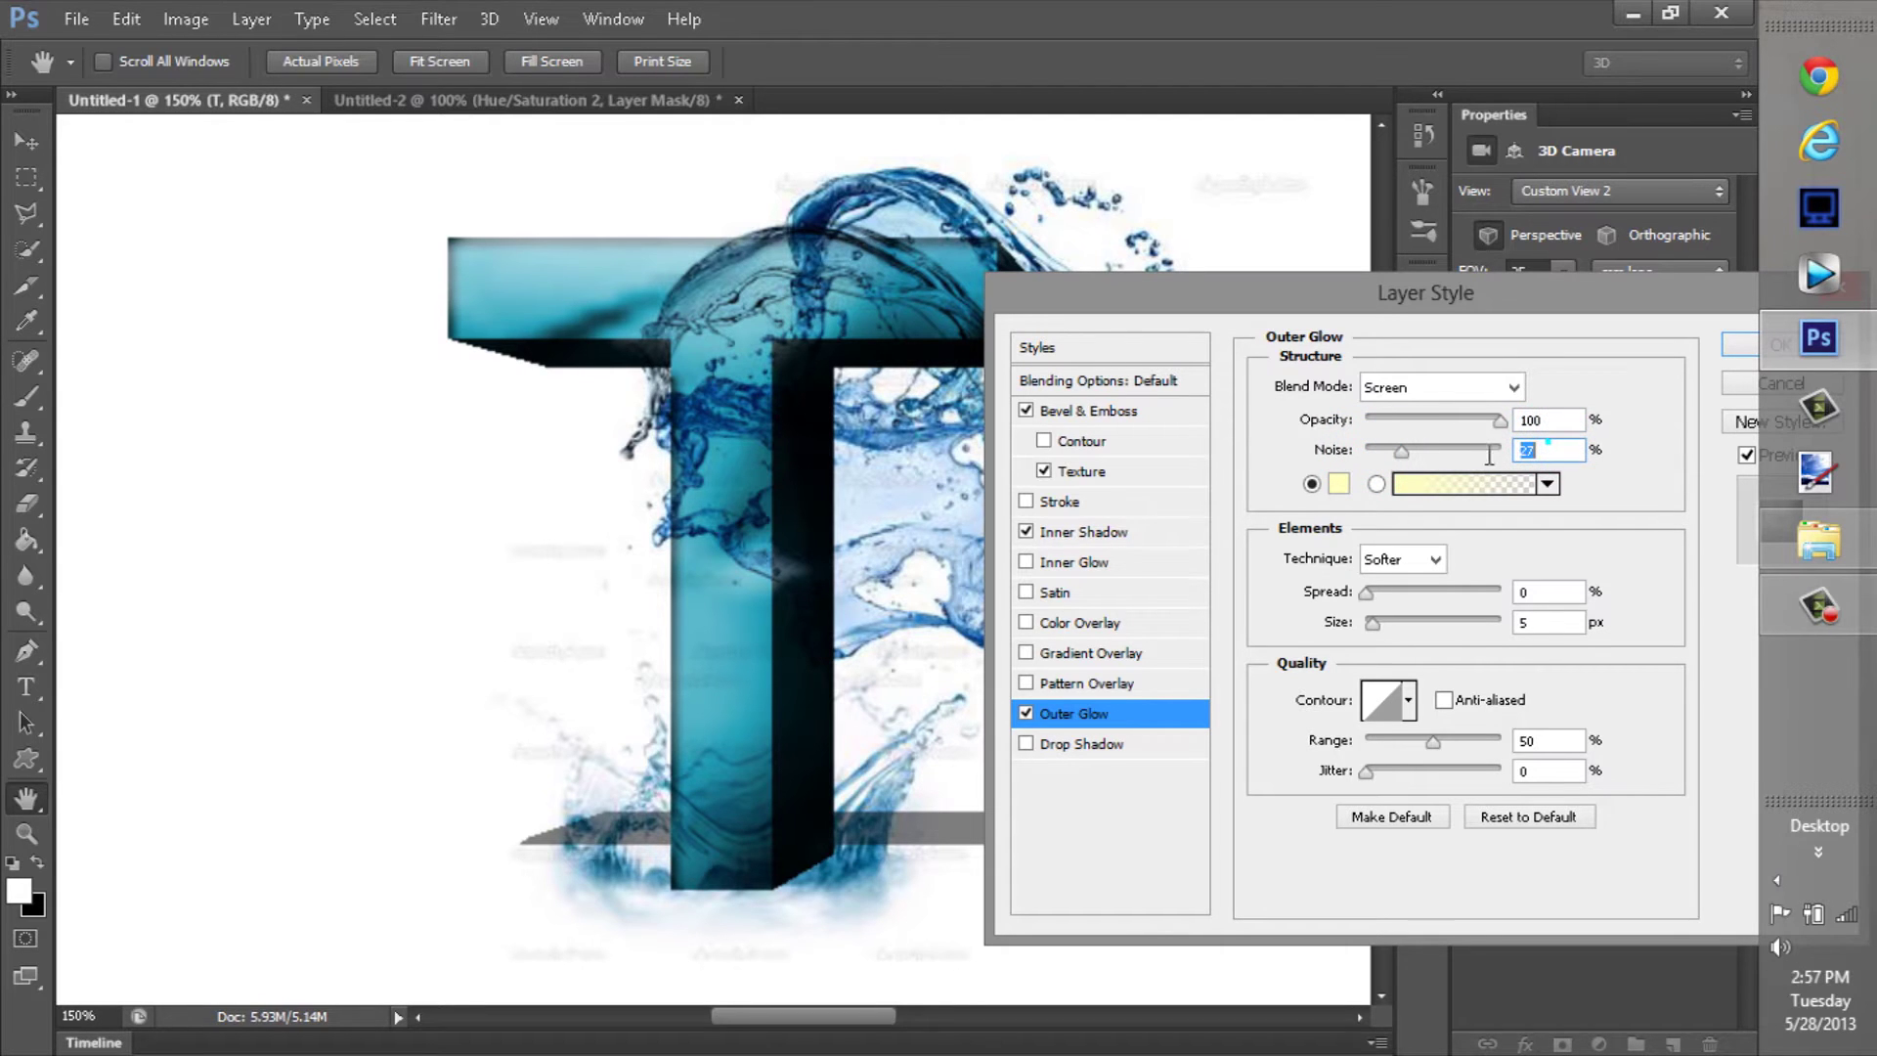
text(3)
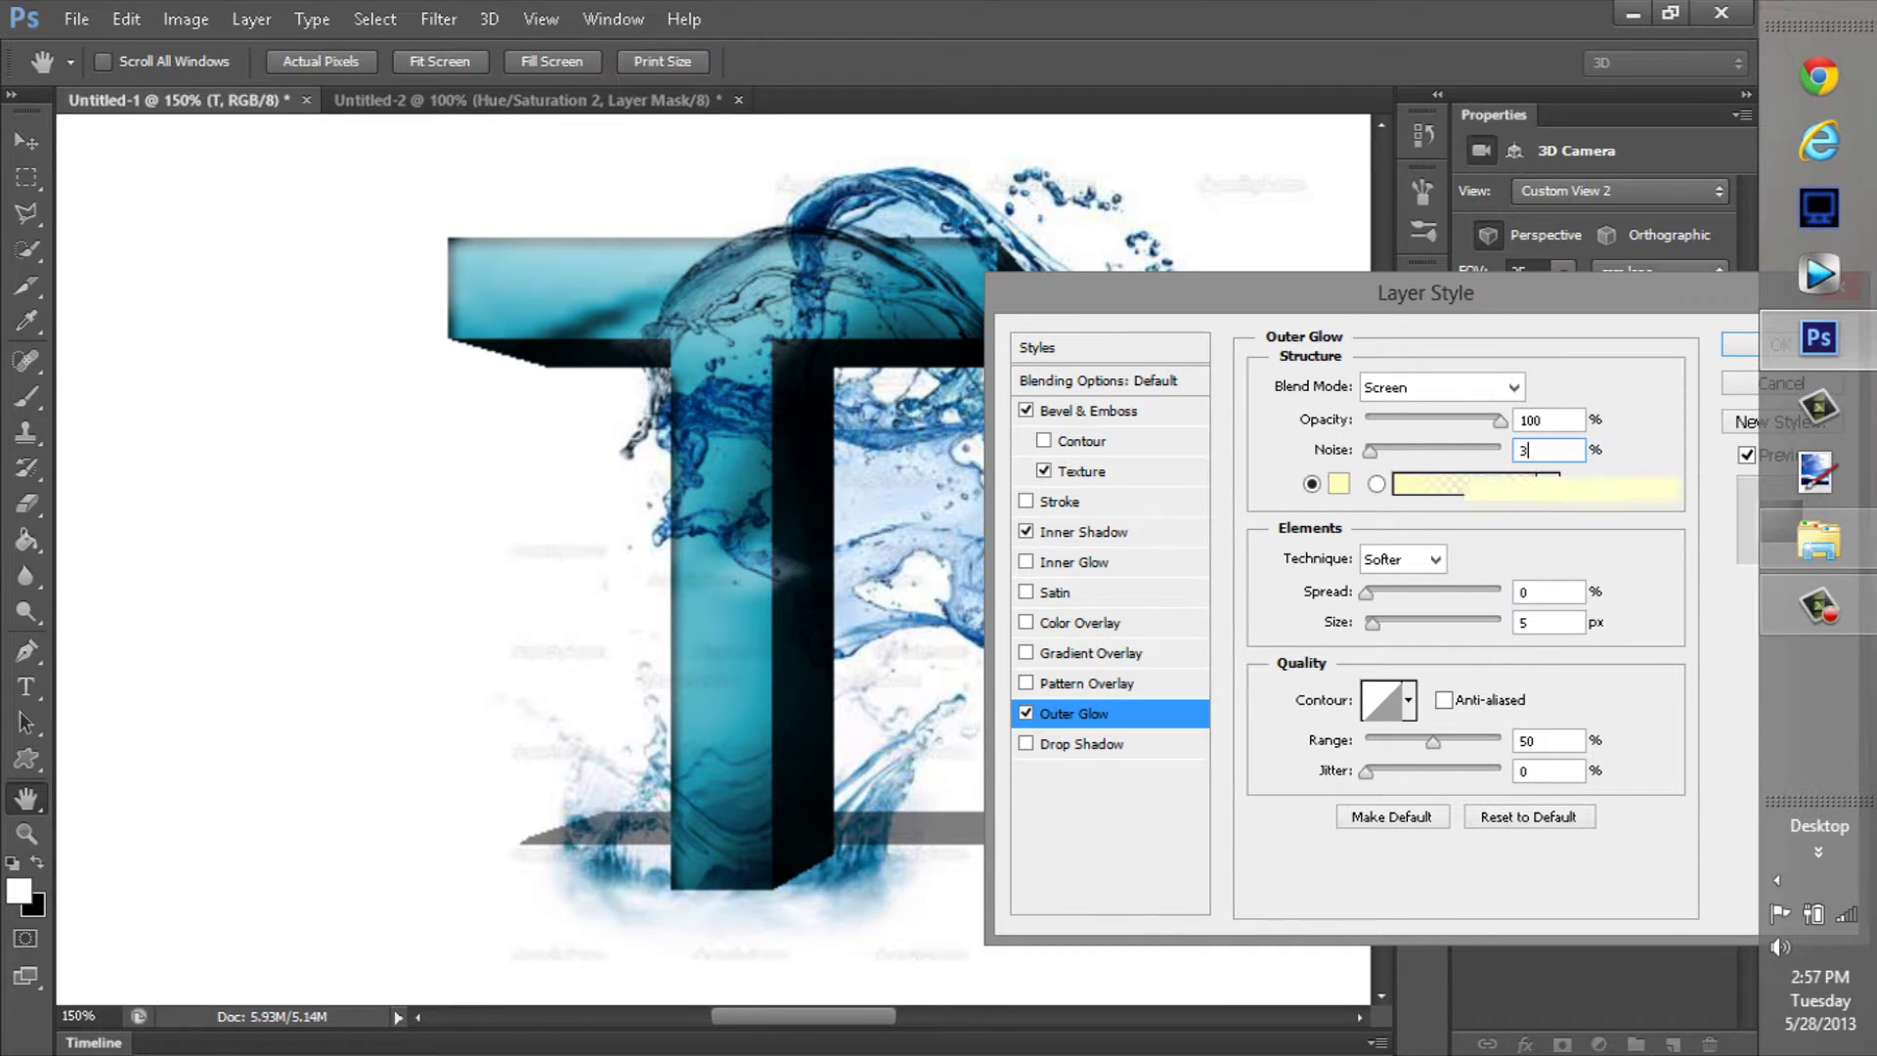
text(9)
click(1659, 481)
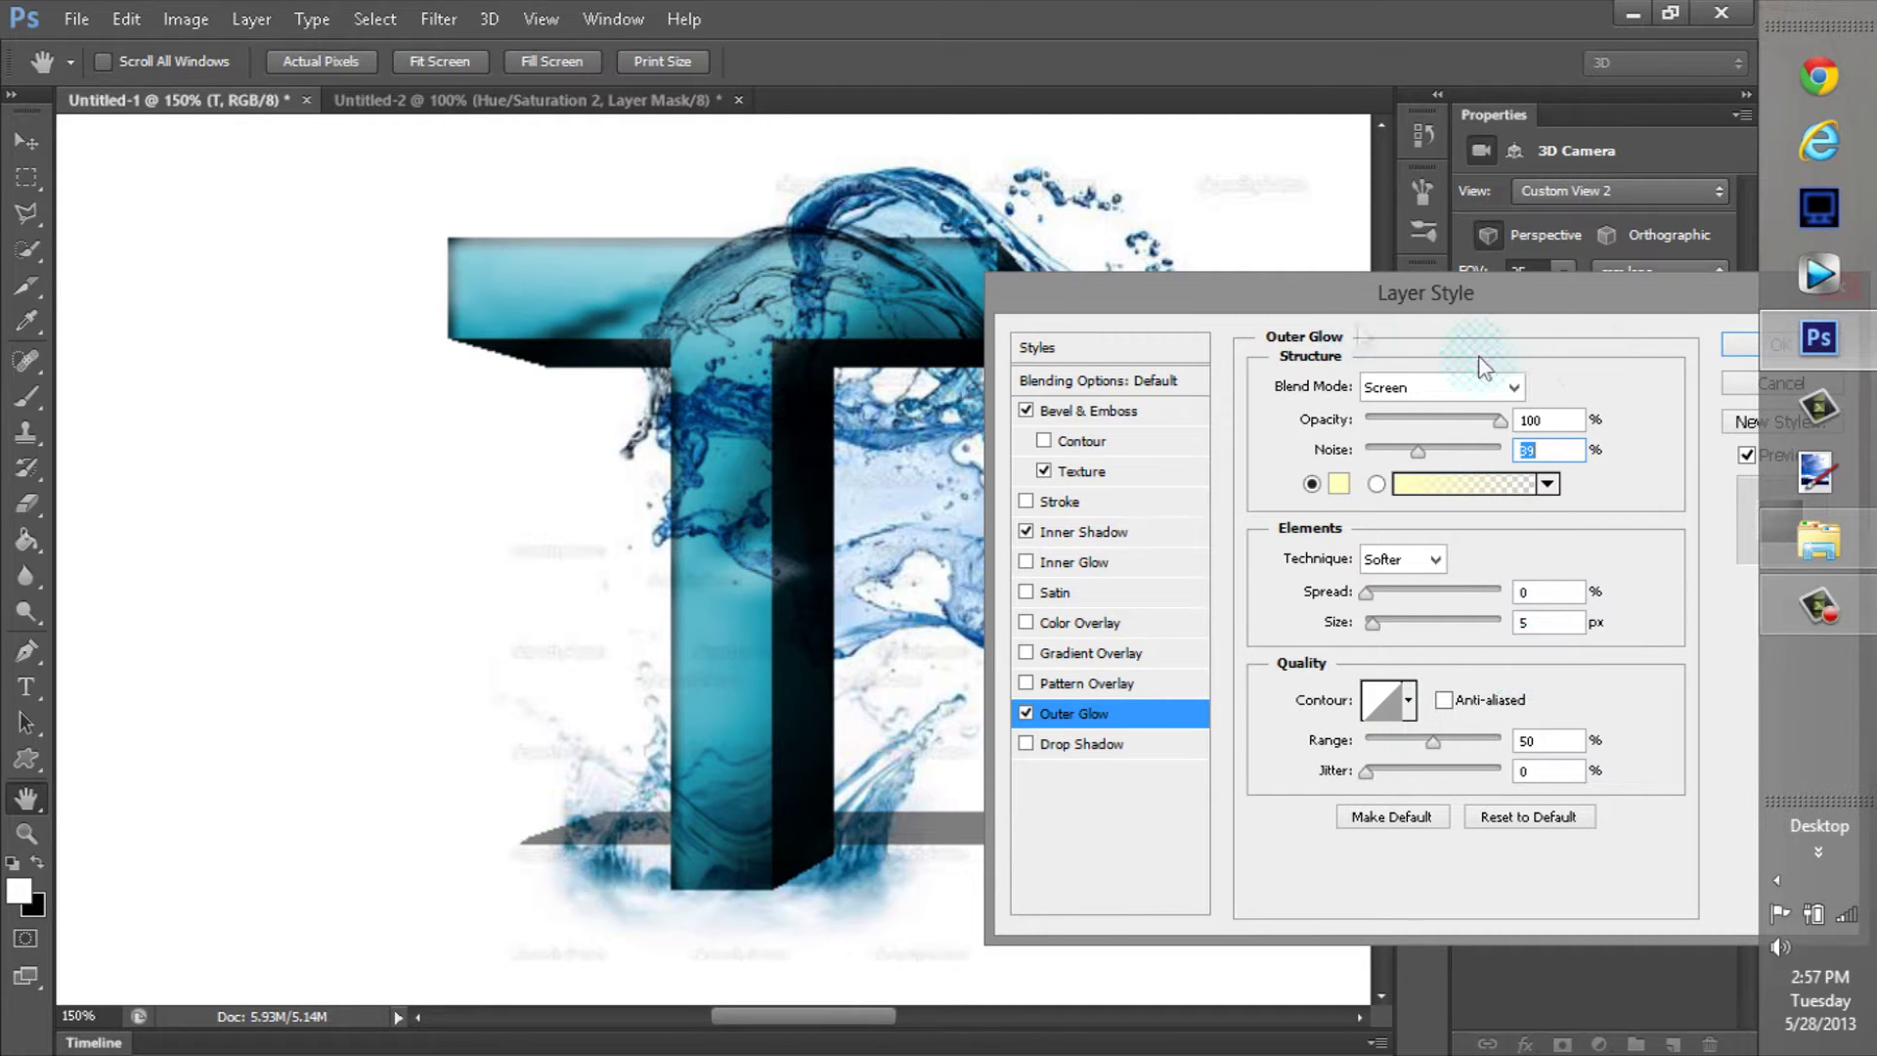
drag(1462, 294, 1179, 284)
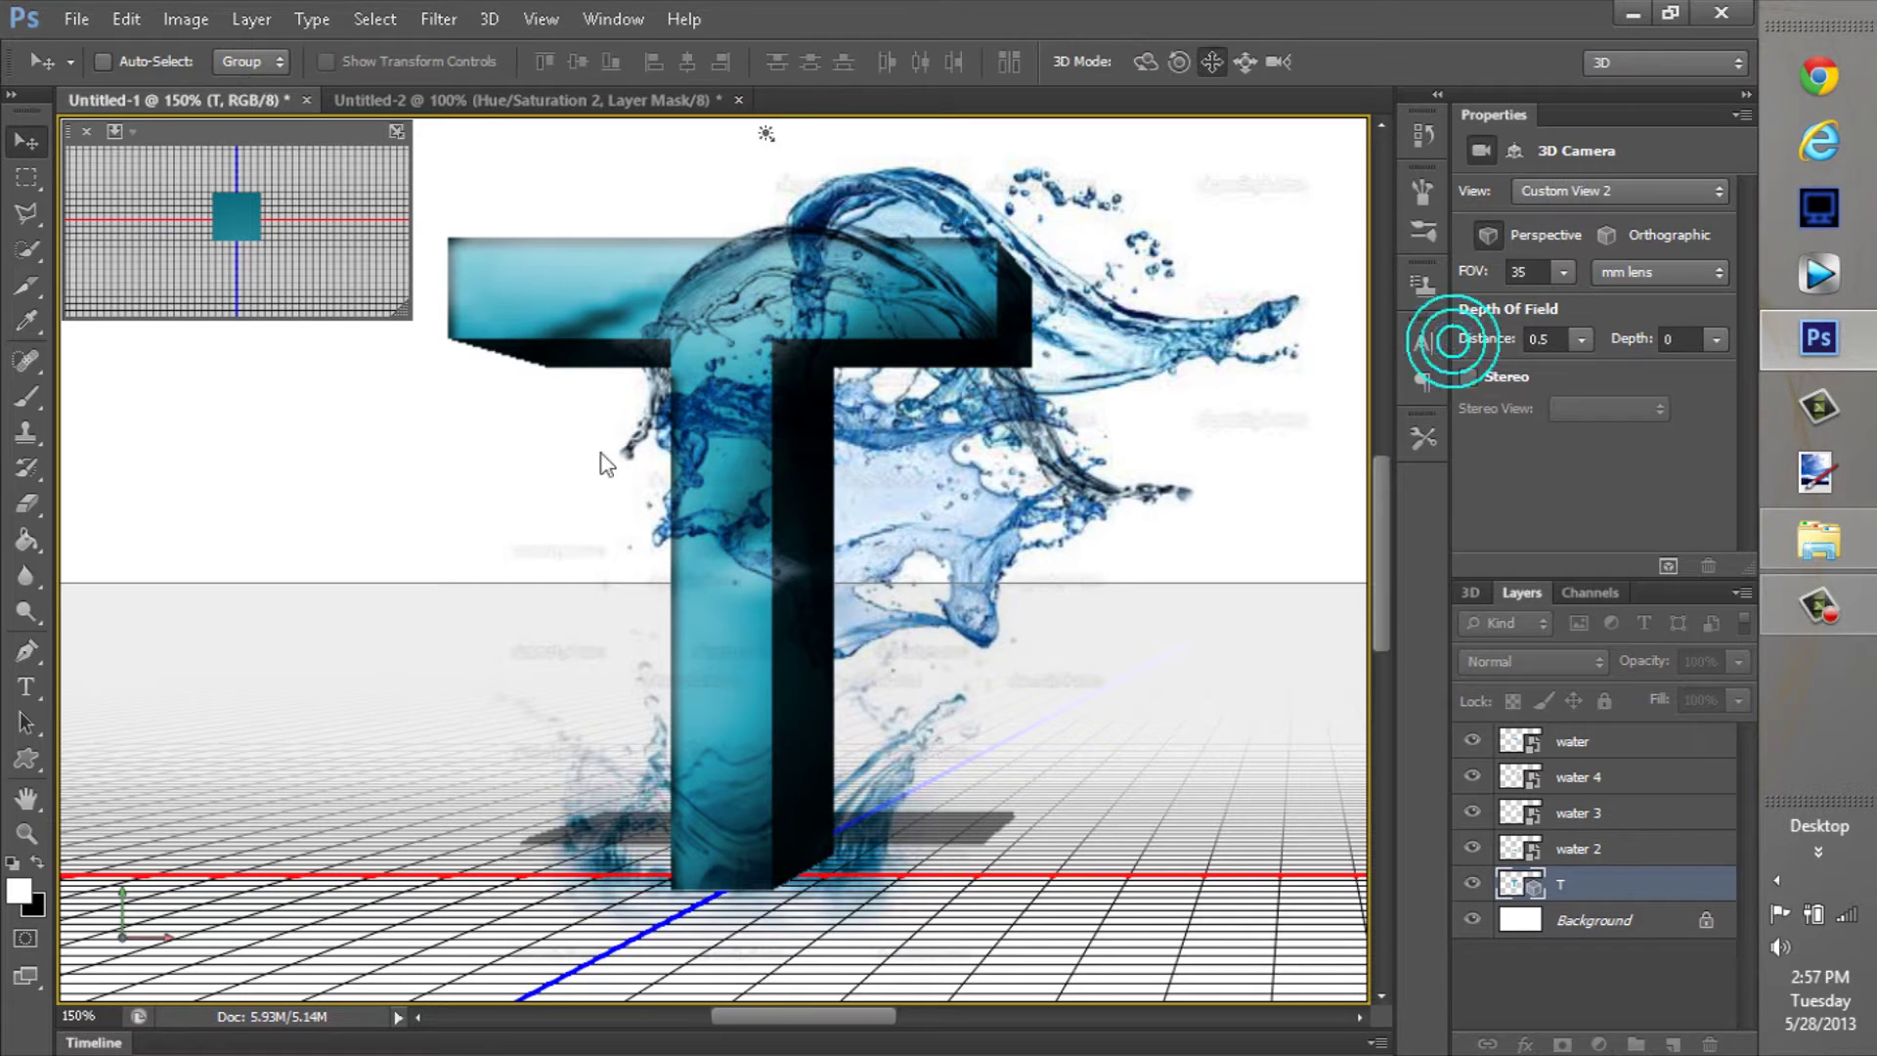
Compare the styled T with Untitled-2, then select the Background layer in Untitled-1
click(466, 106)
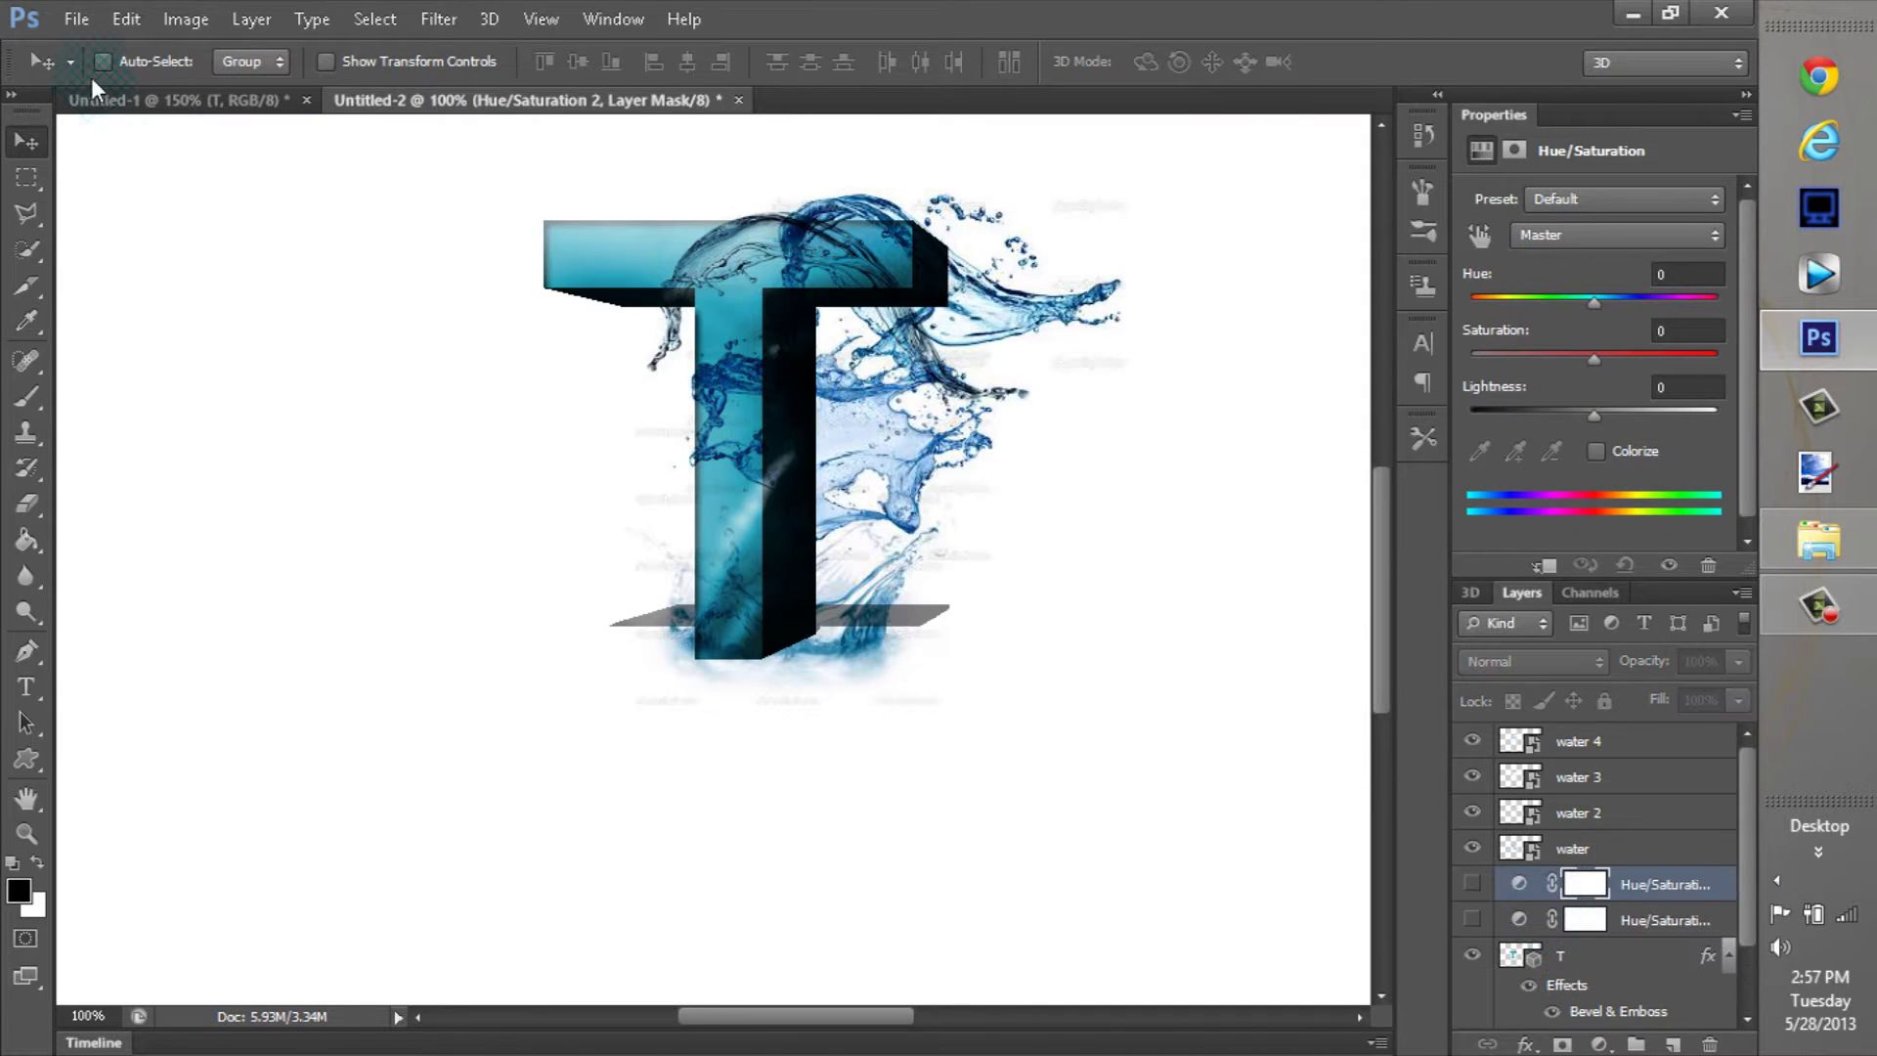
click(188, 118)
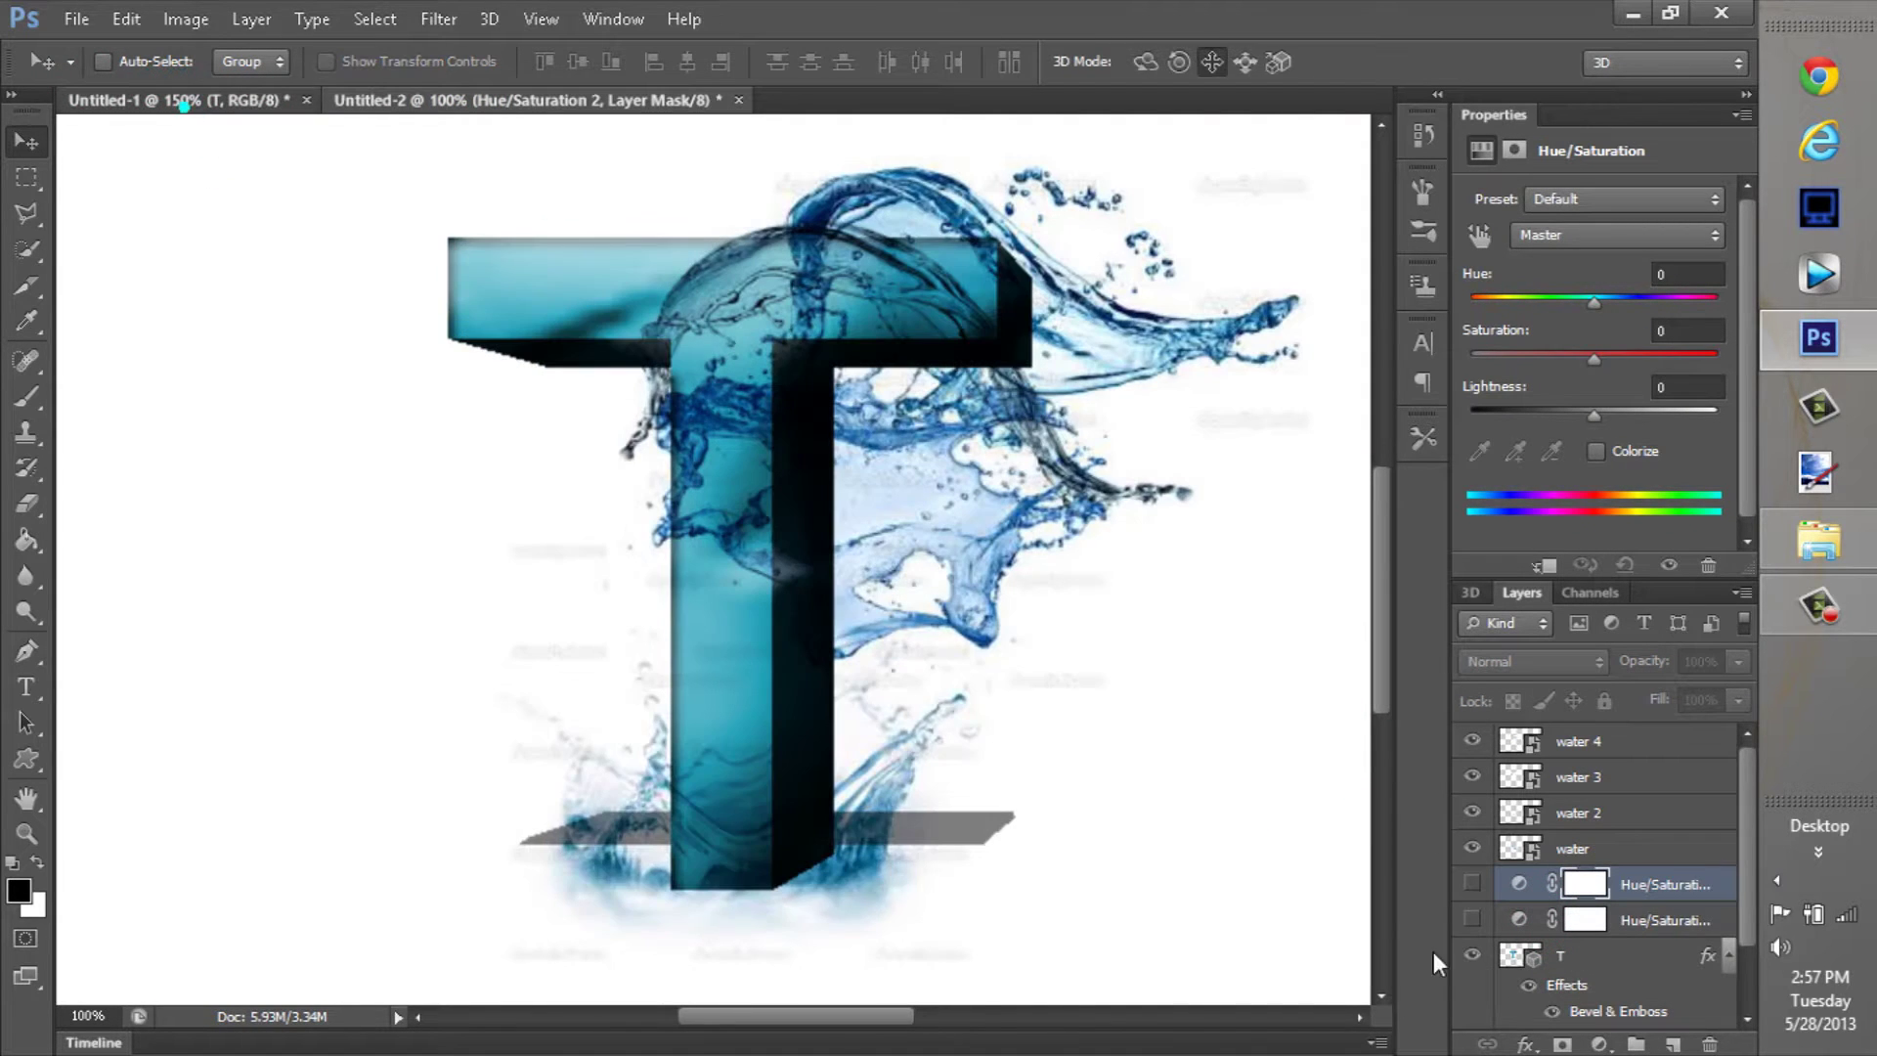
click(784, 978)
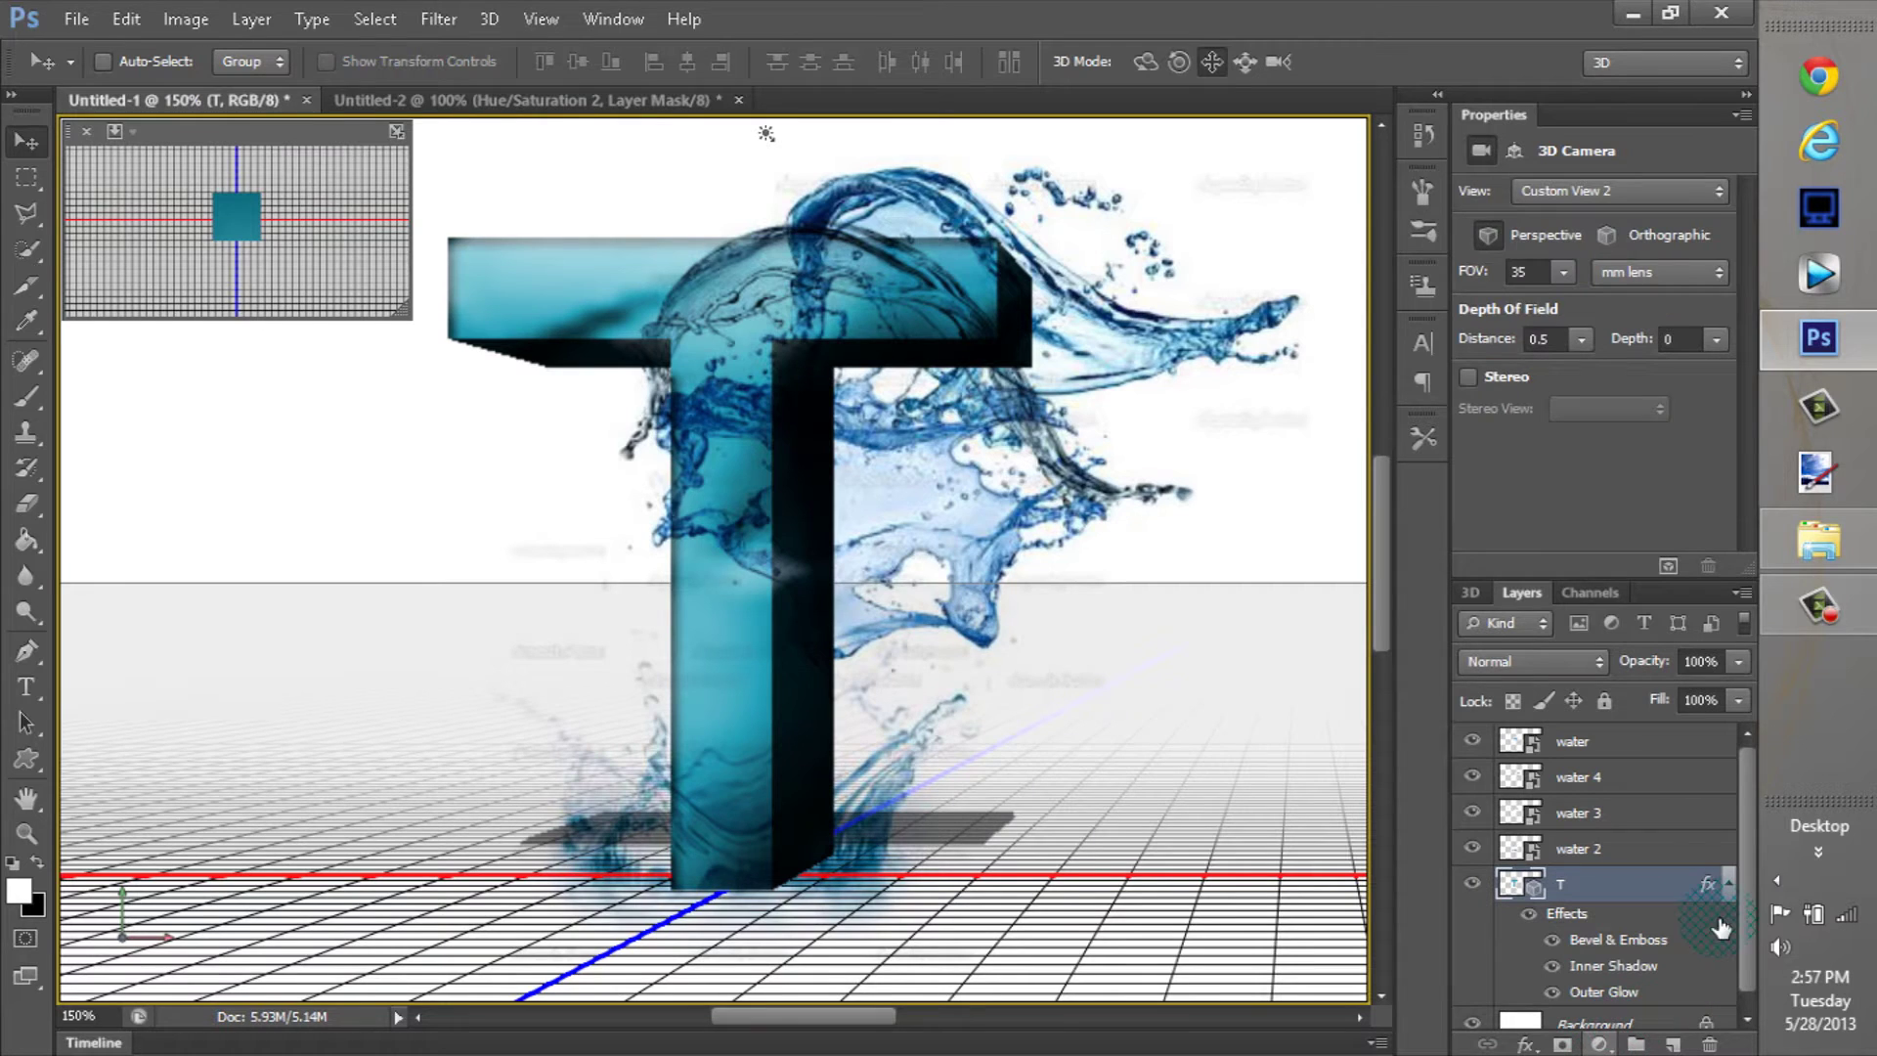
click(1594, 1023)
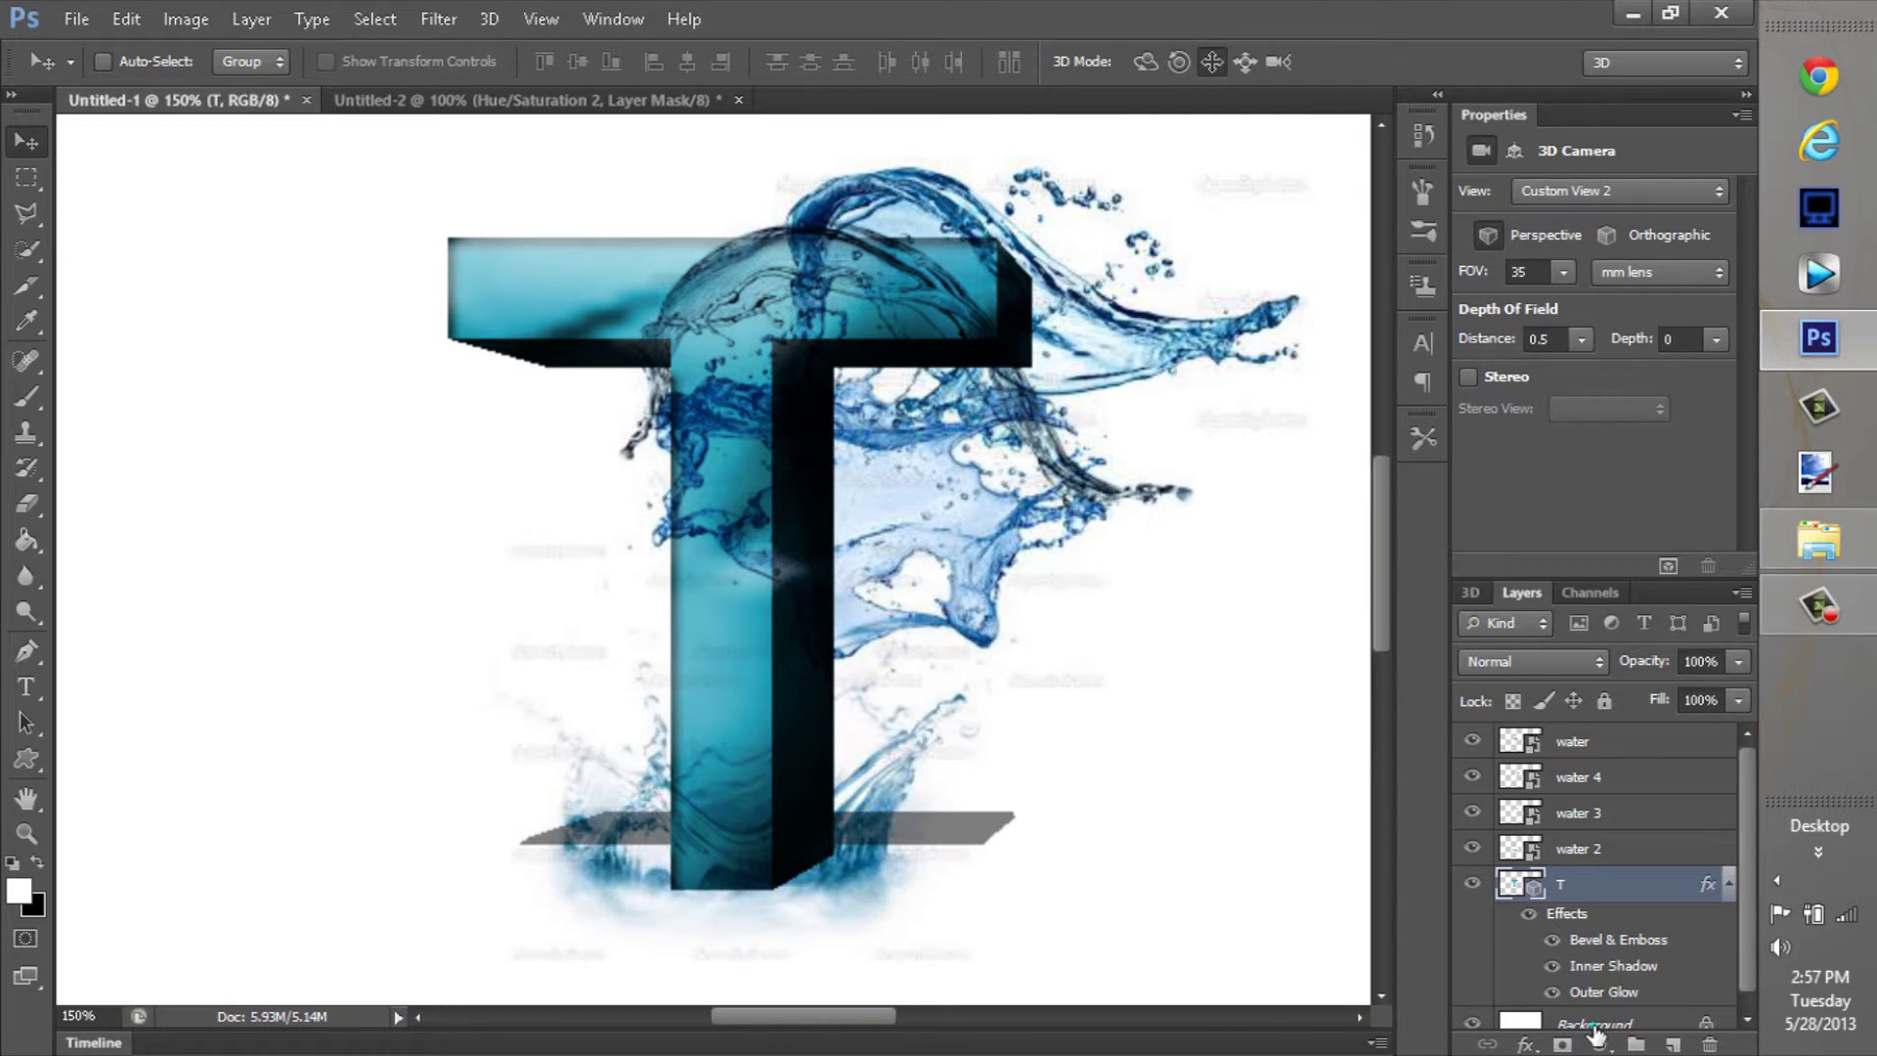
click(613, 100)
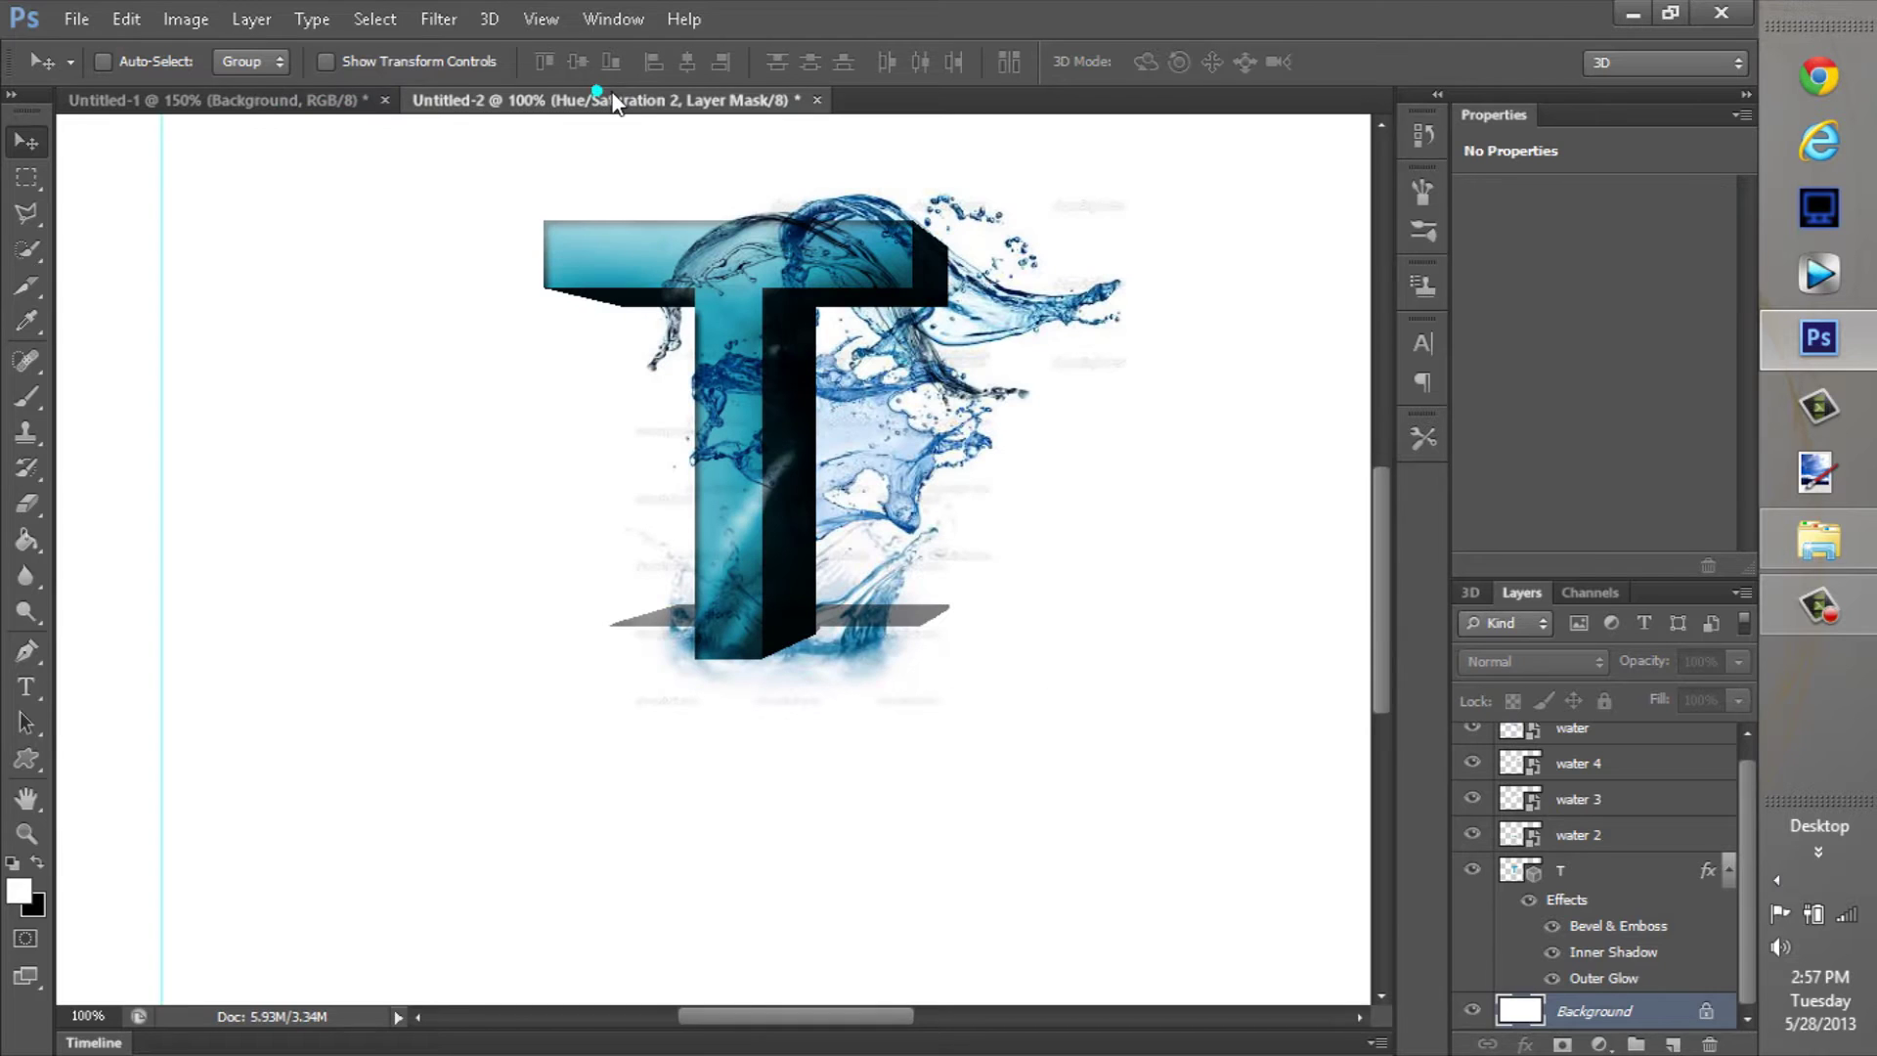
click(309, 107)
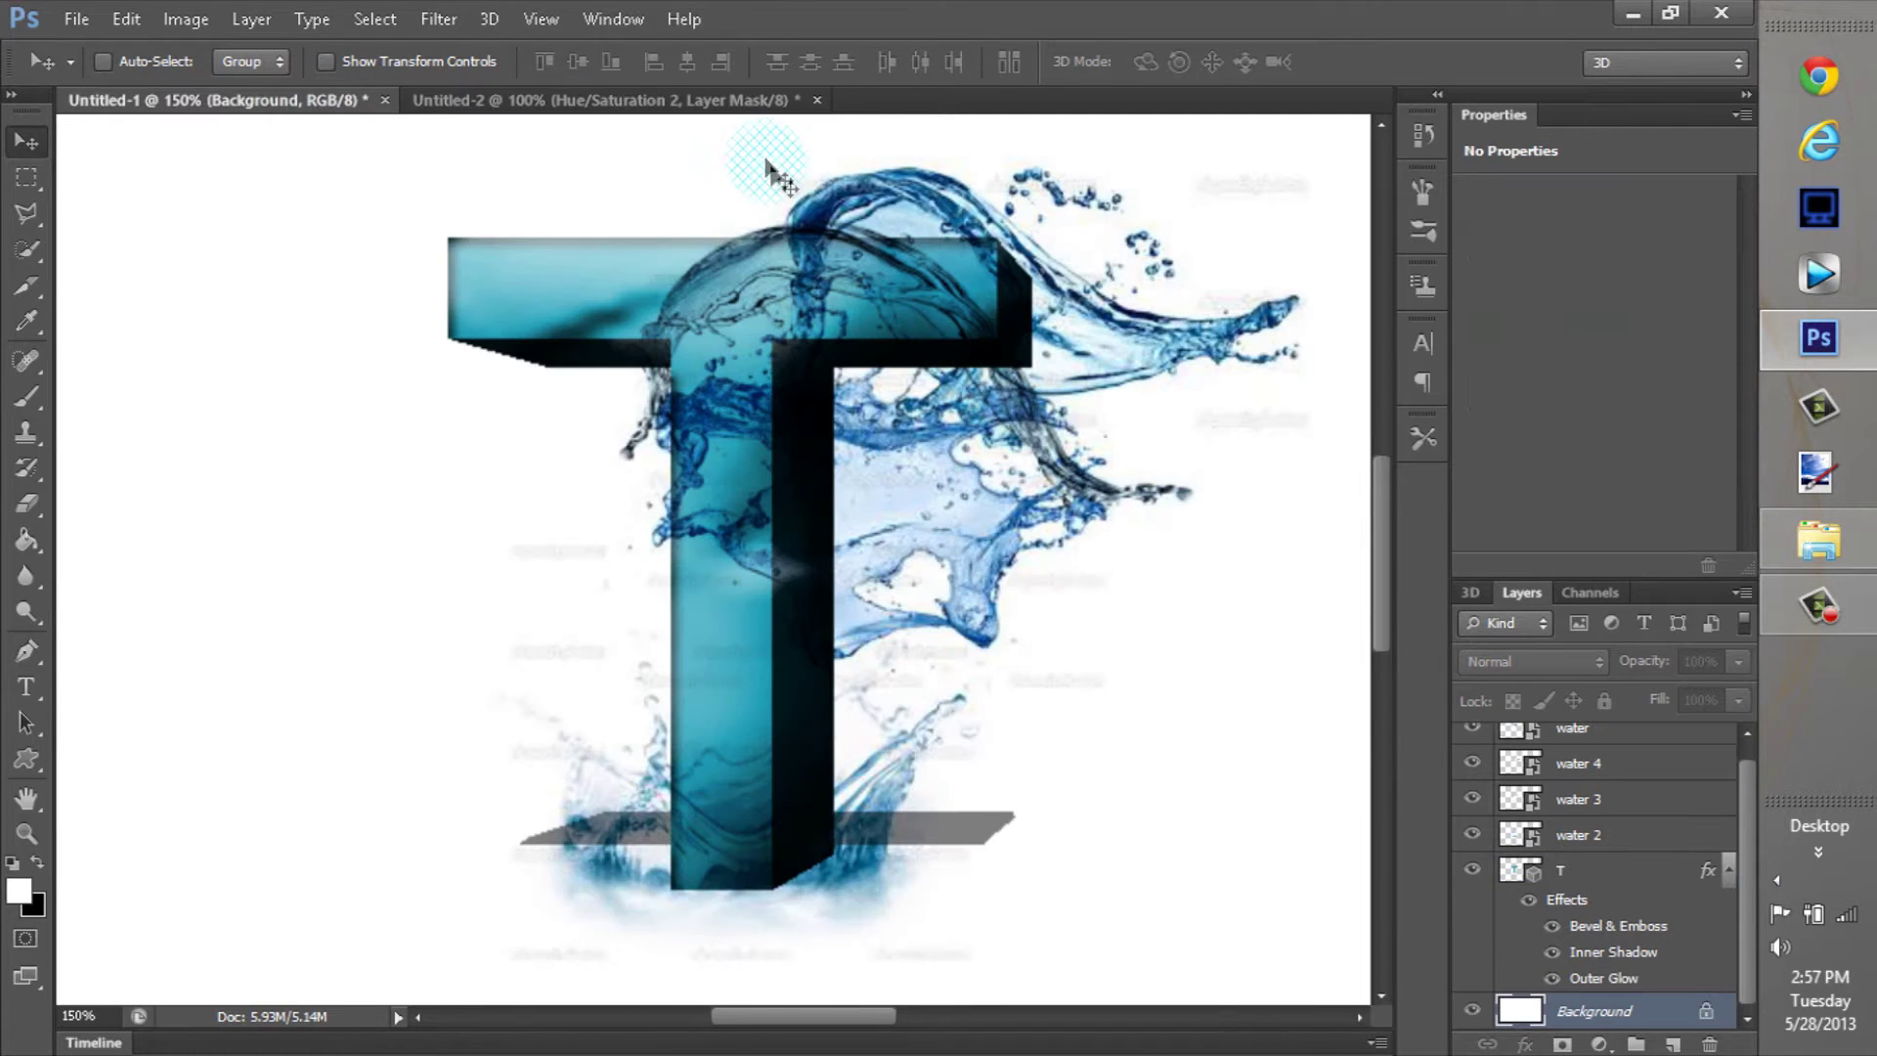
click(80, 1015)
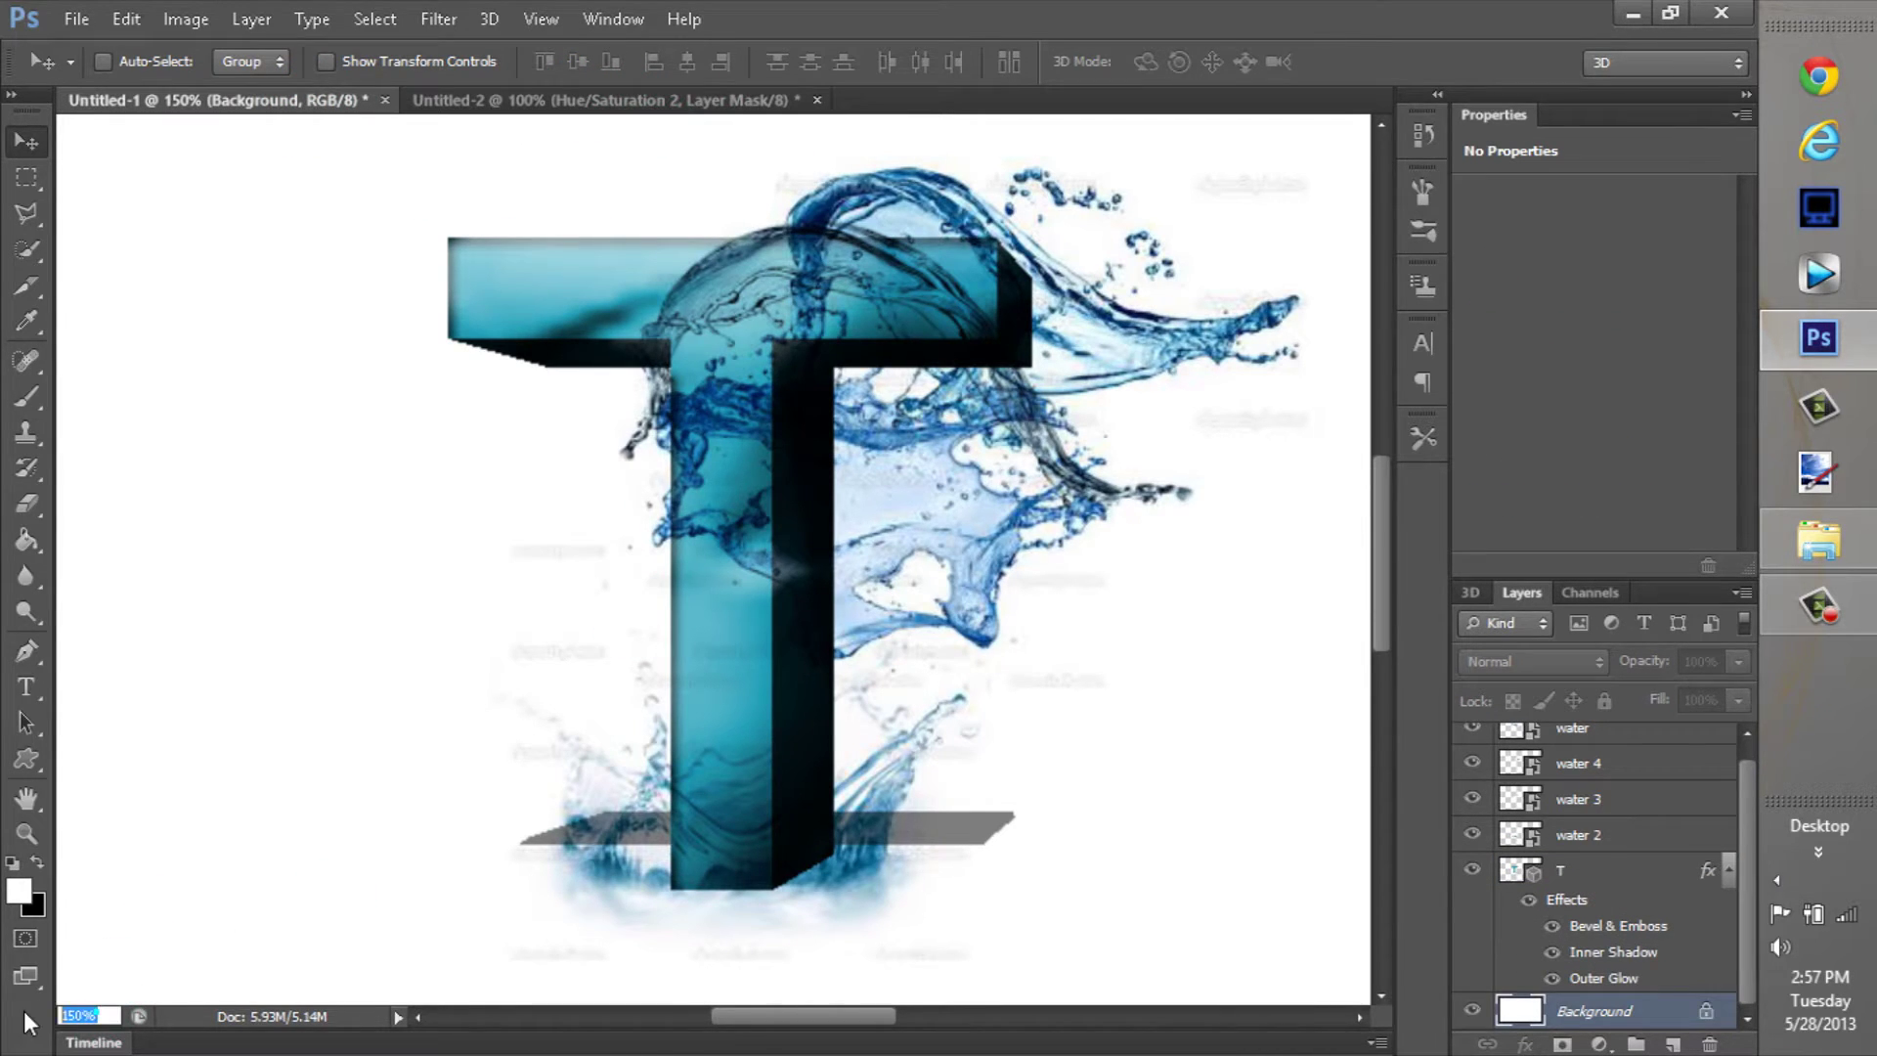
Zoom to 100% and drag the water 2 splash to the right around the T
text(100)
key(Return)
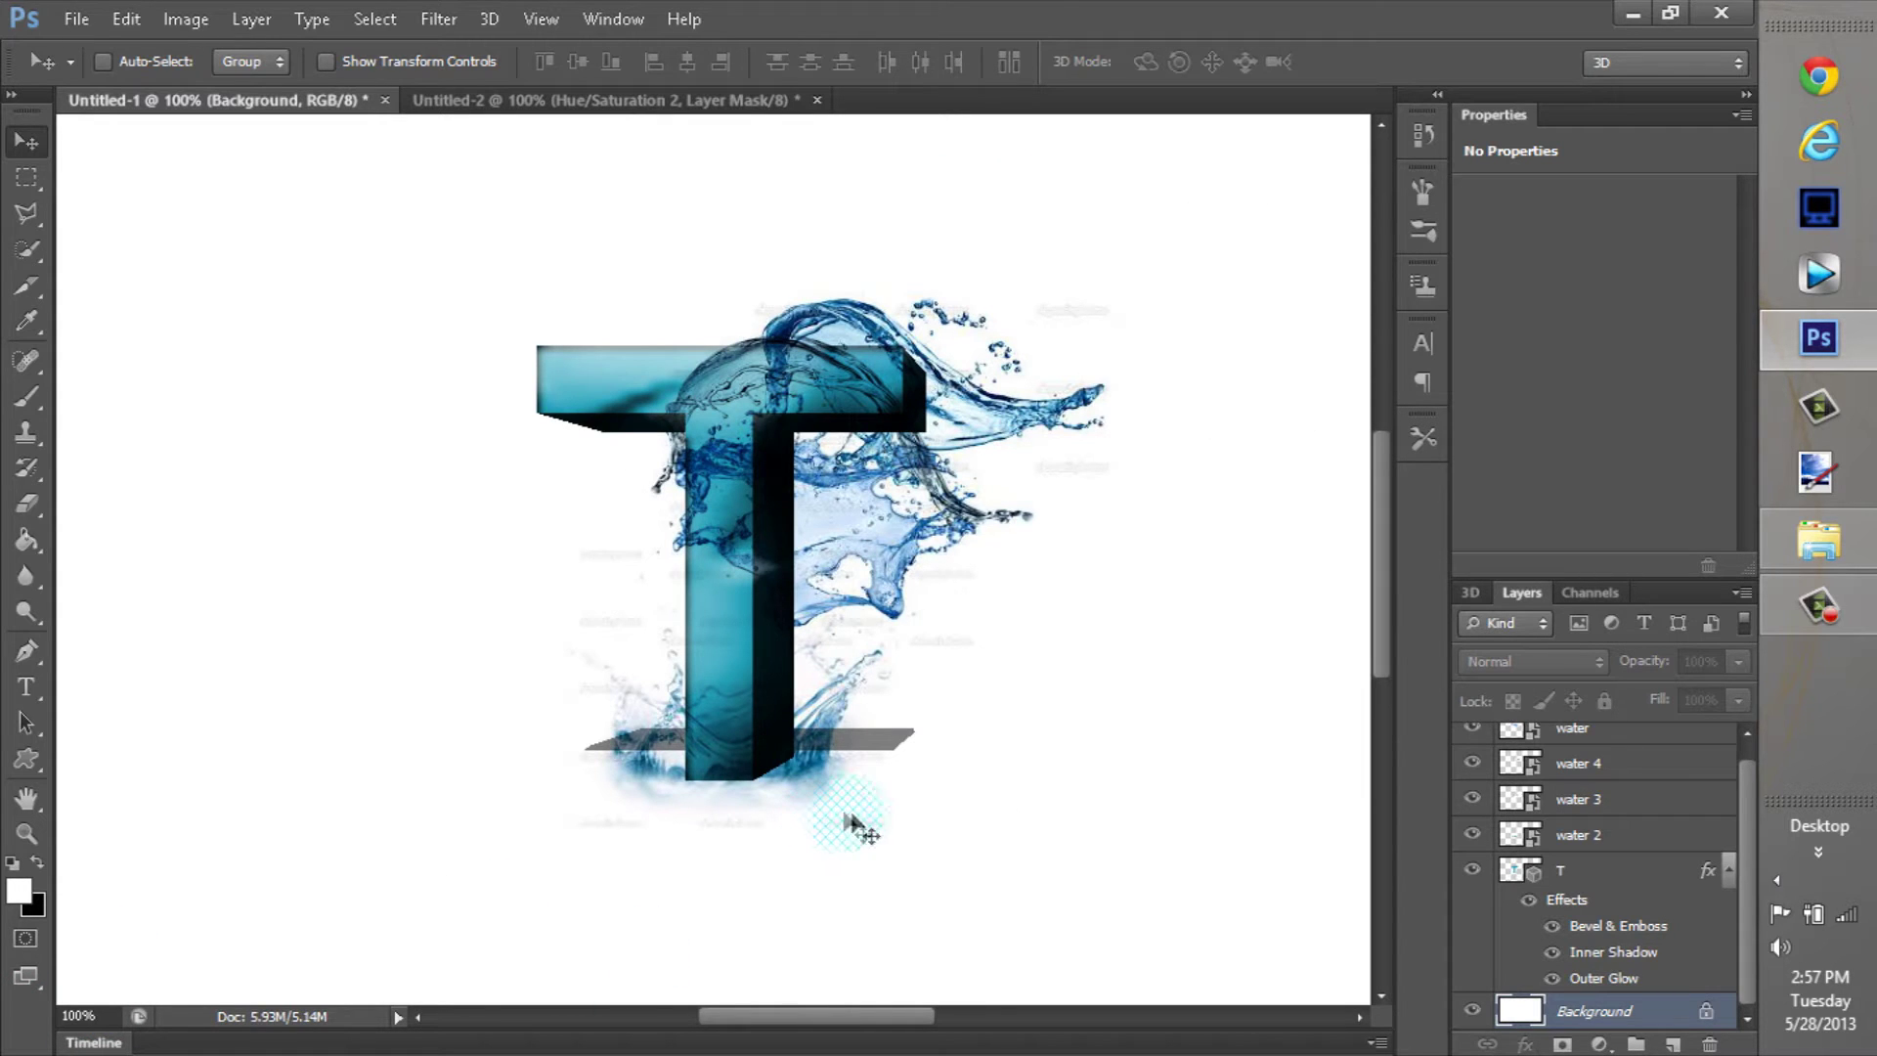
ctrl+click(811, 772)
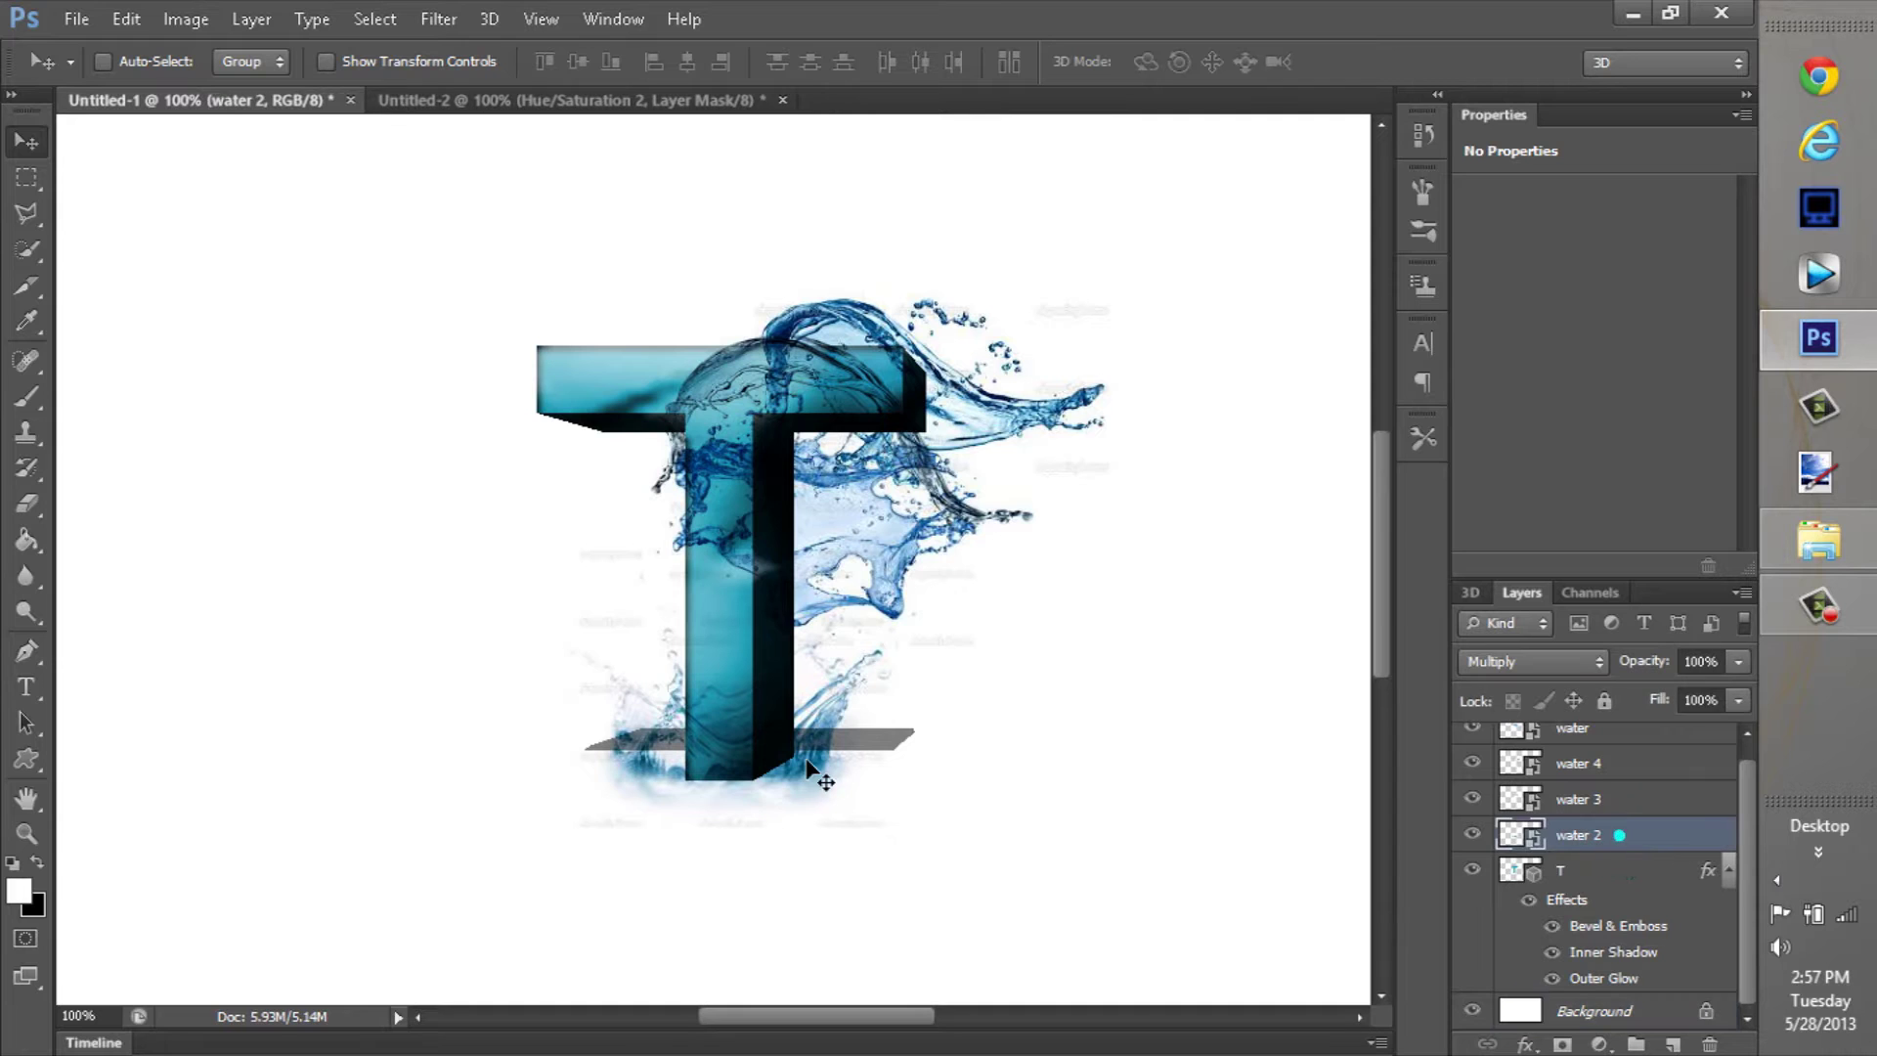
drag(833, 758, 1081, 664)
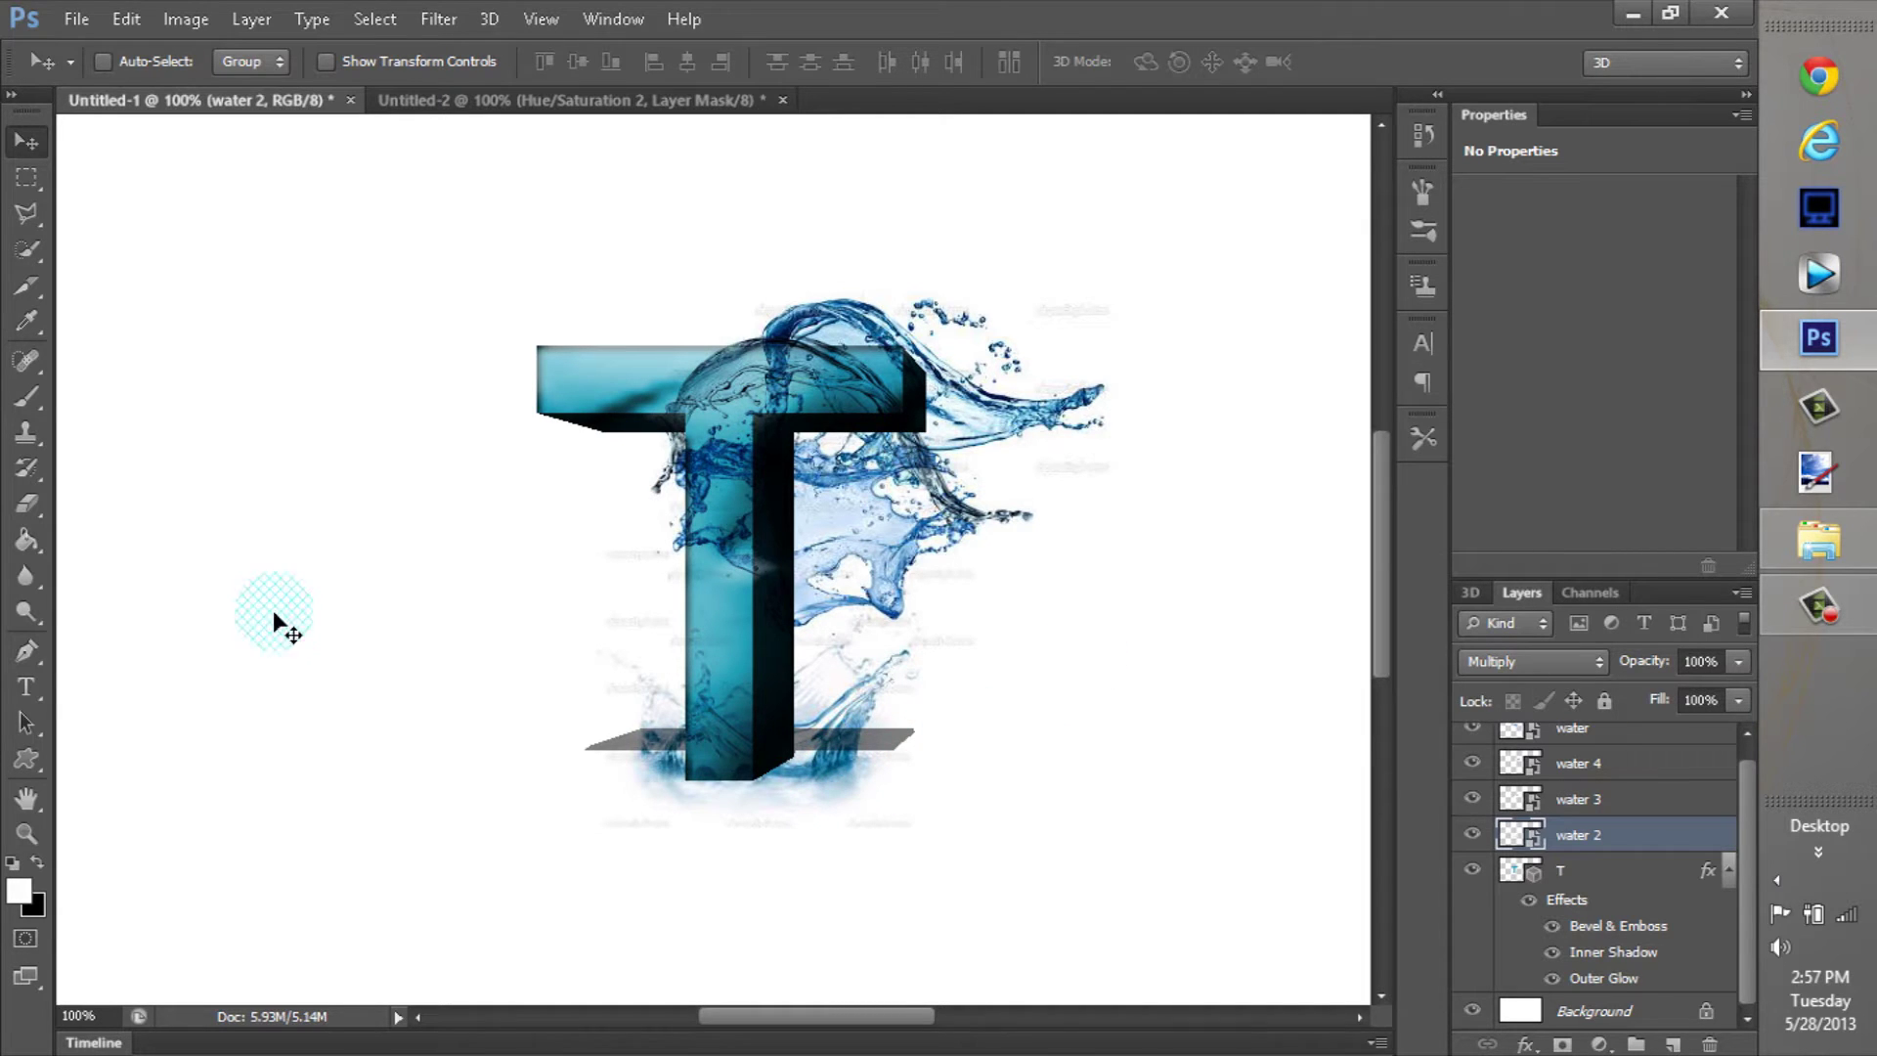
drag(273, 610, 799, 354)
click(635, 106)
drag(621, 117, 239, 115)
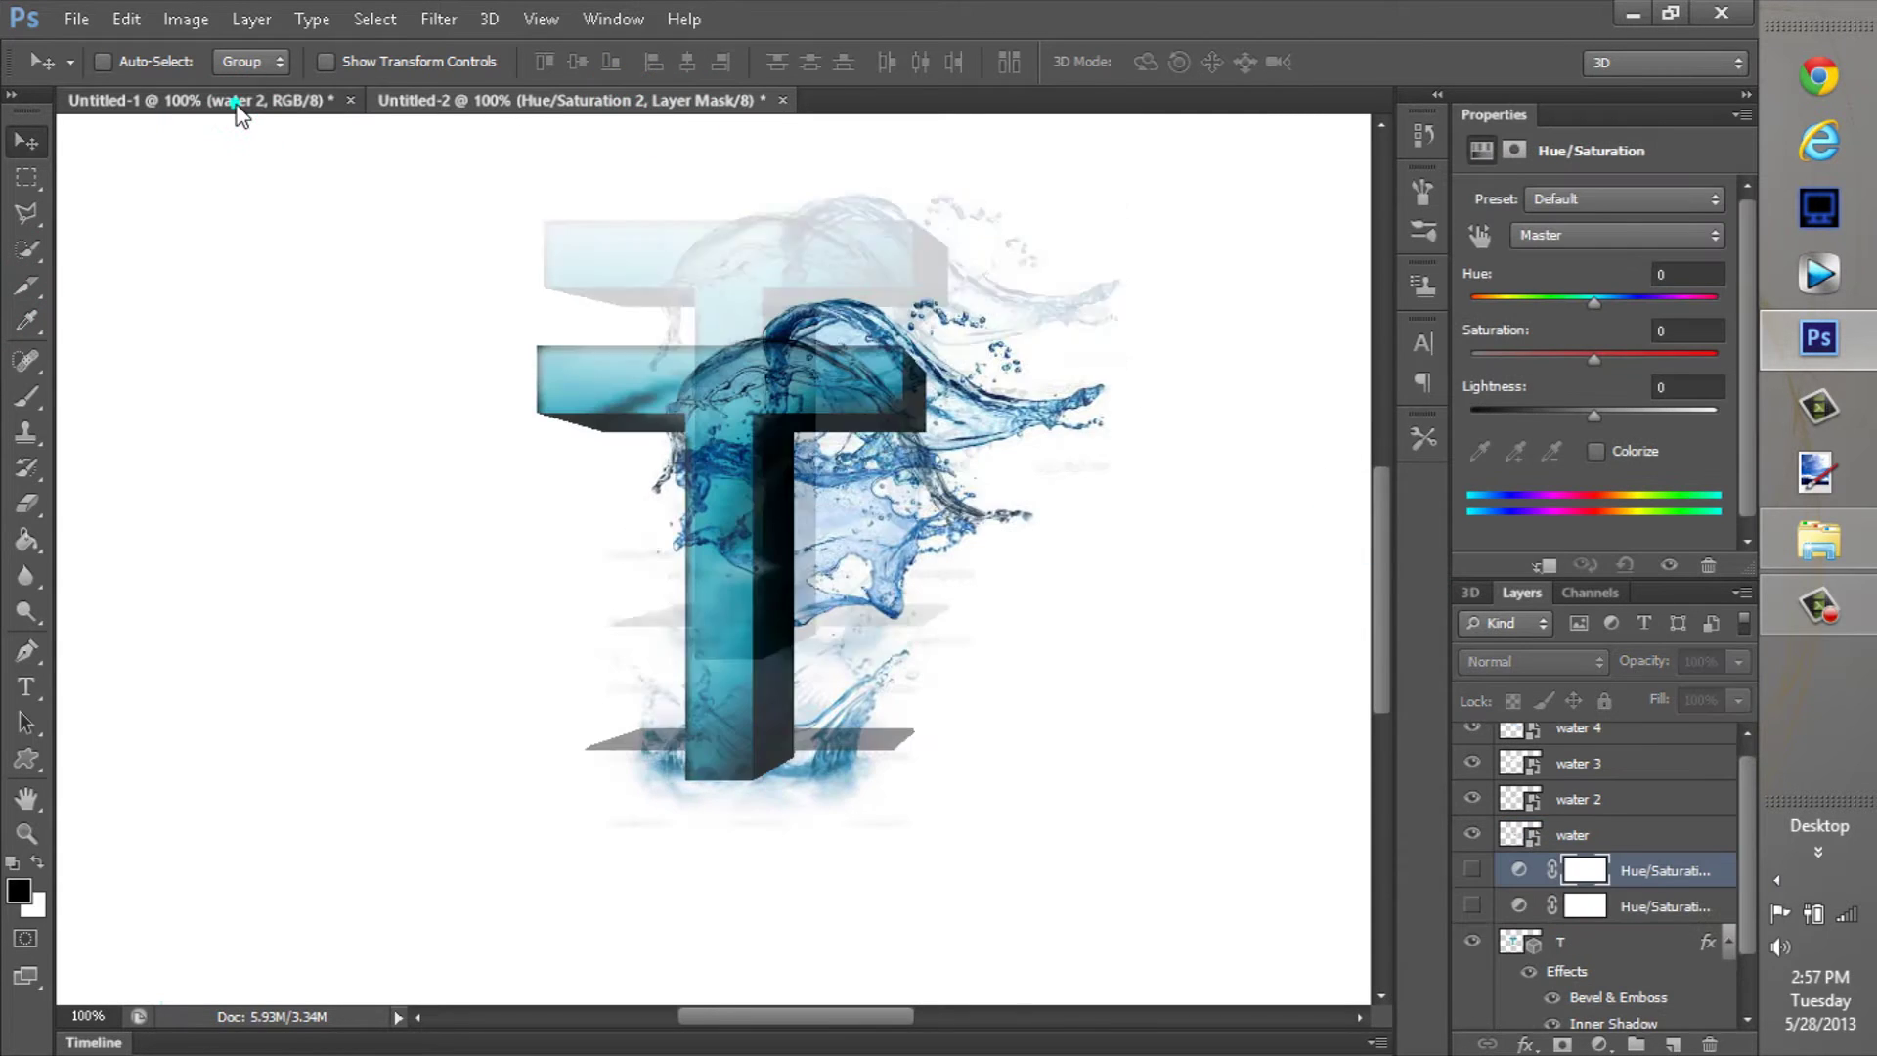
click(467, 102)
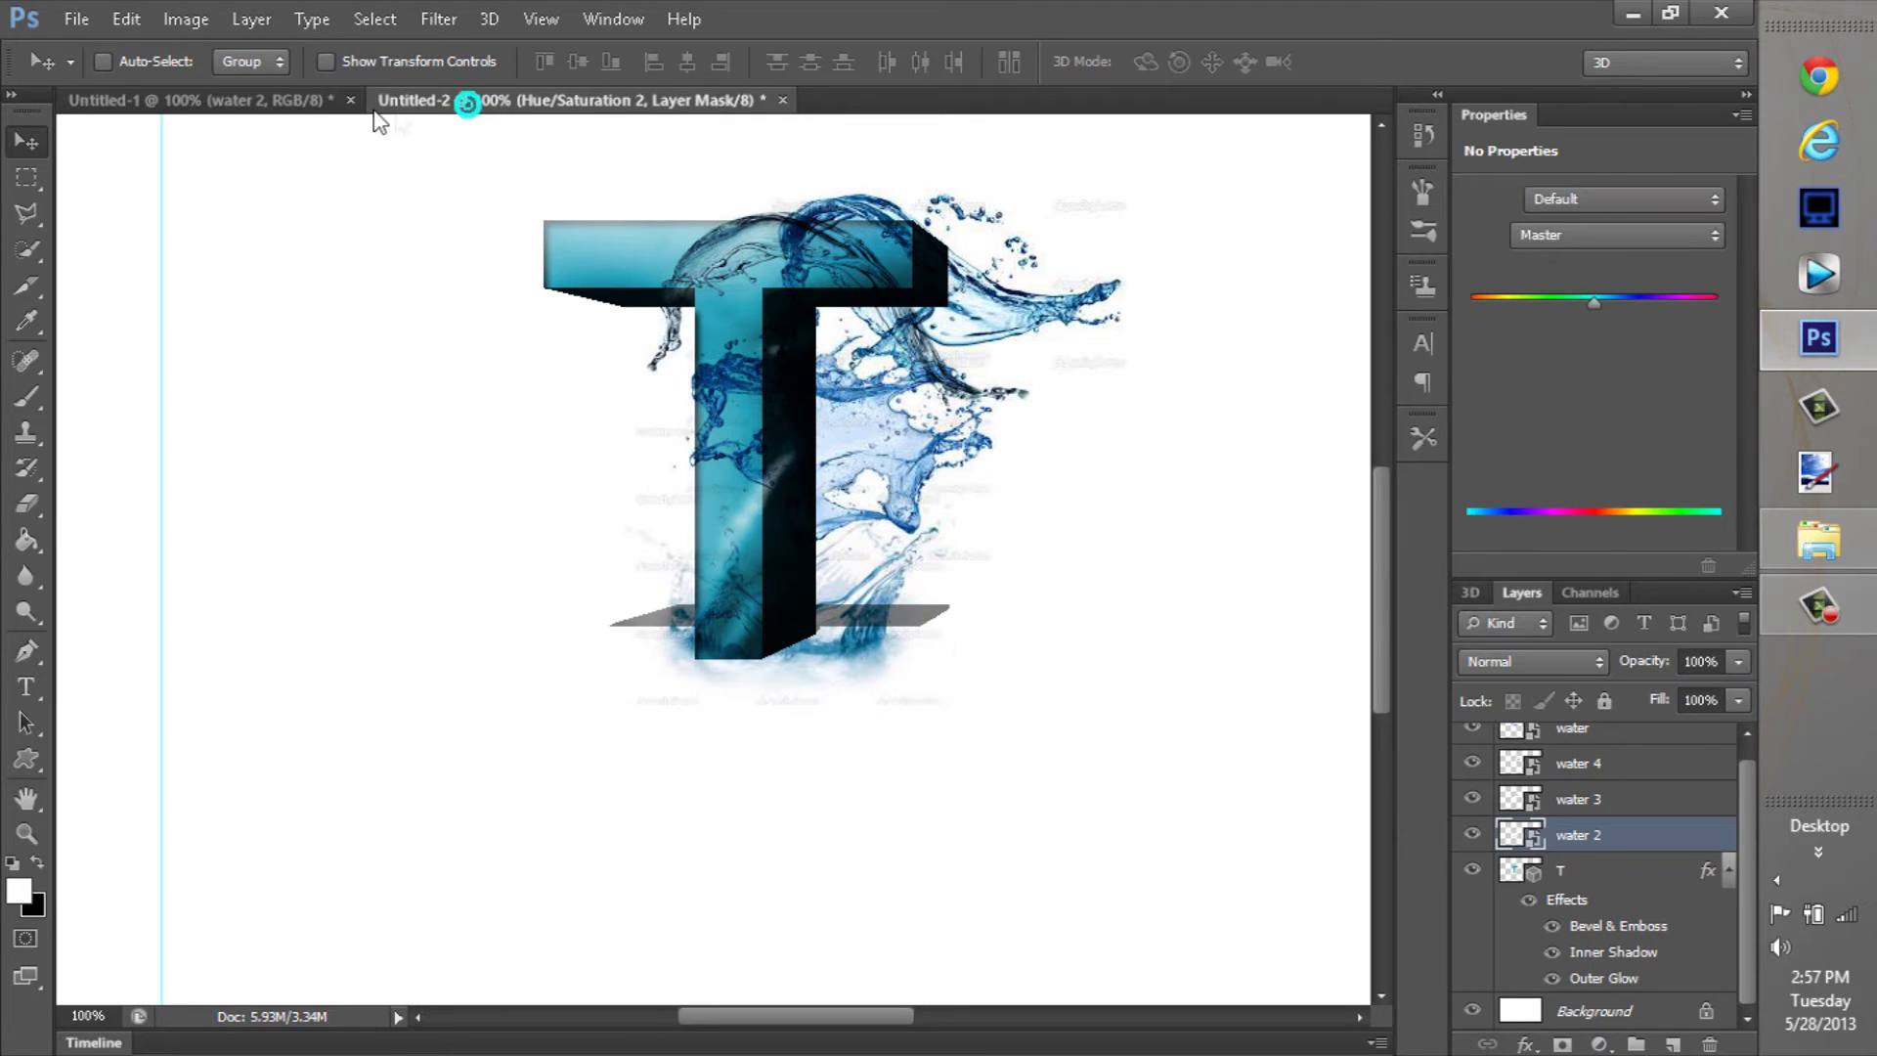
click(208, 106)
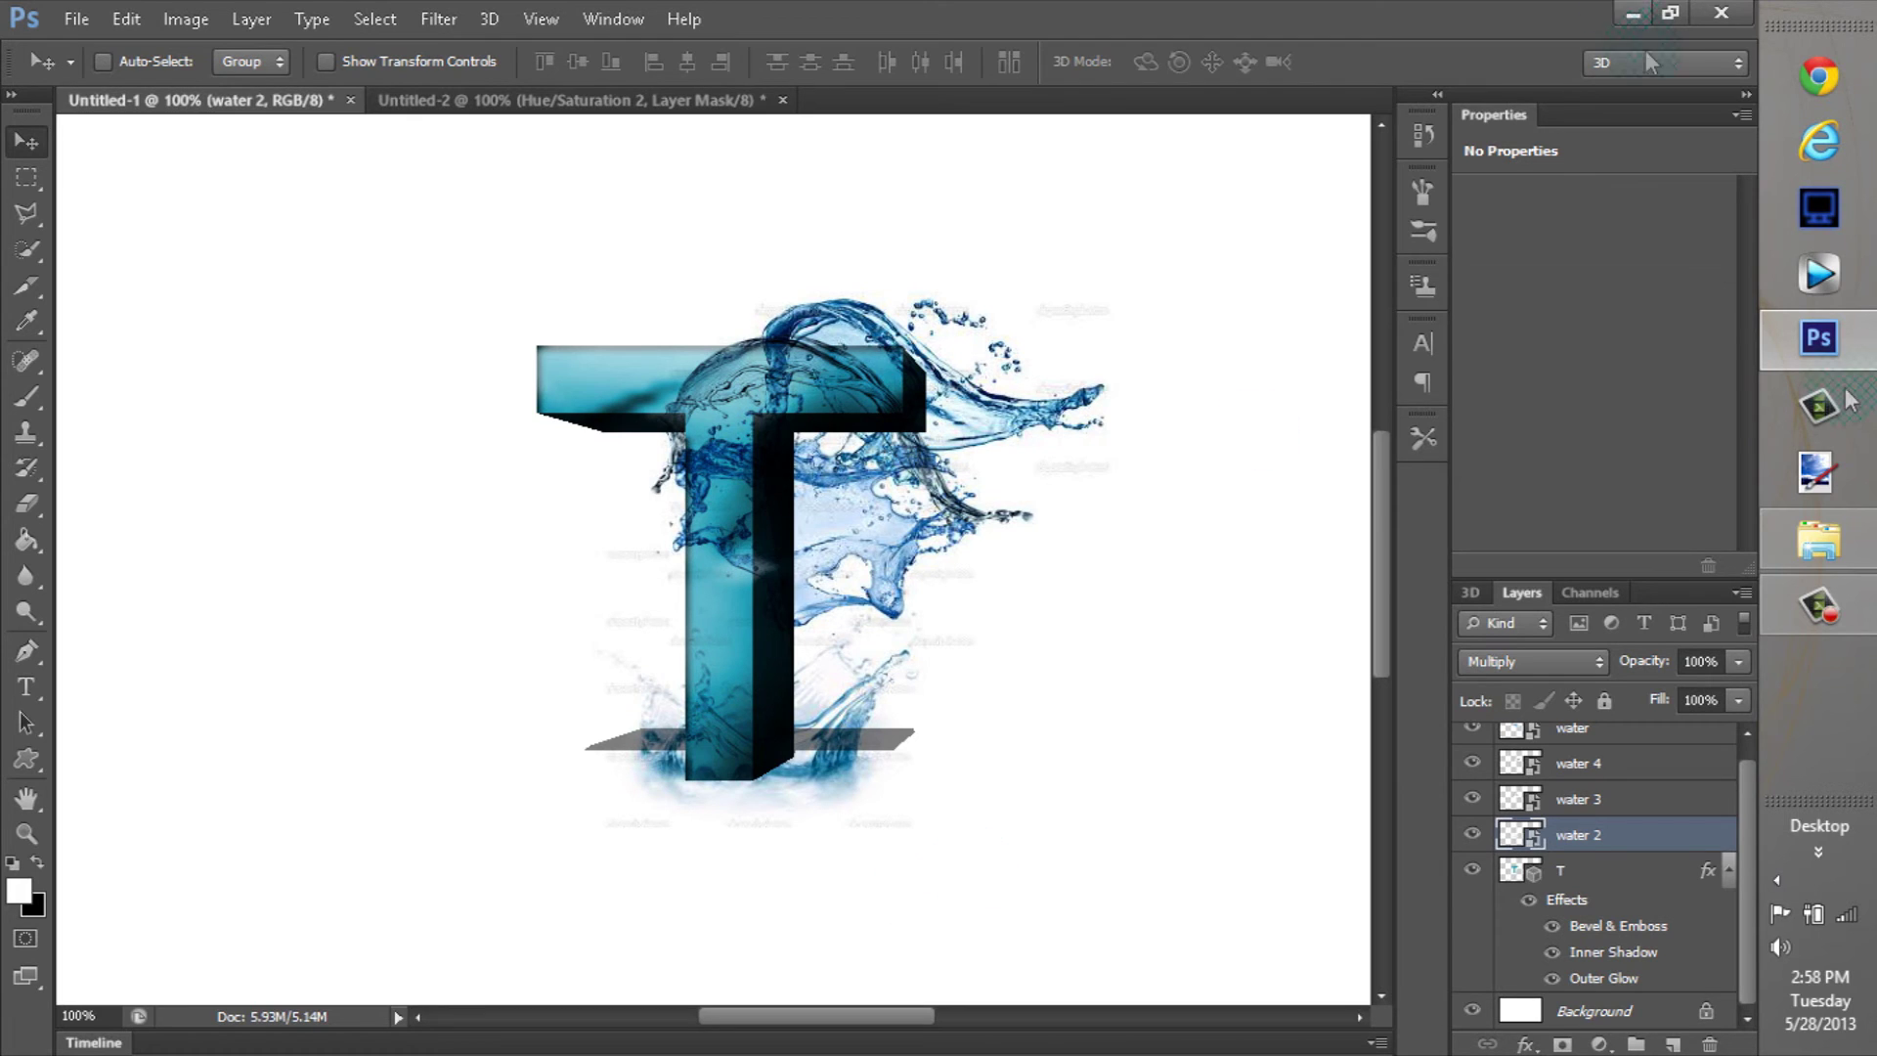
click(1803, 610)
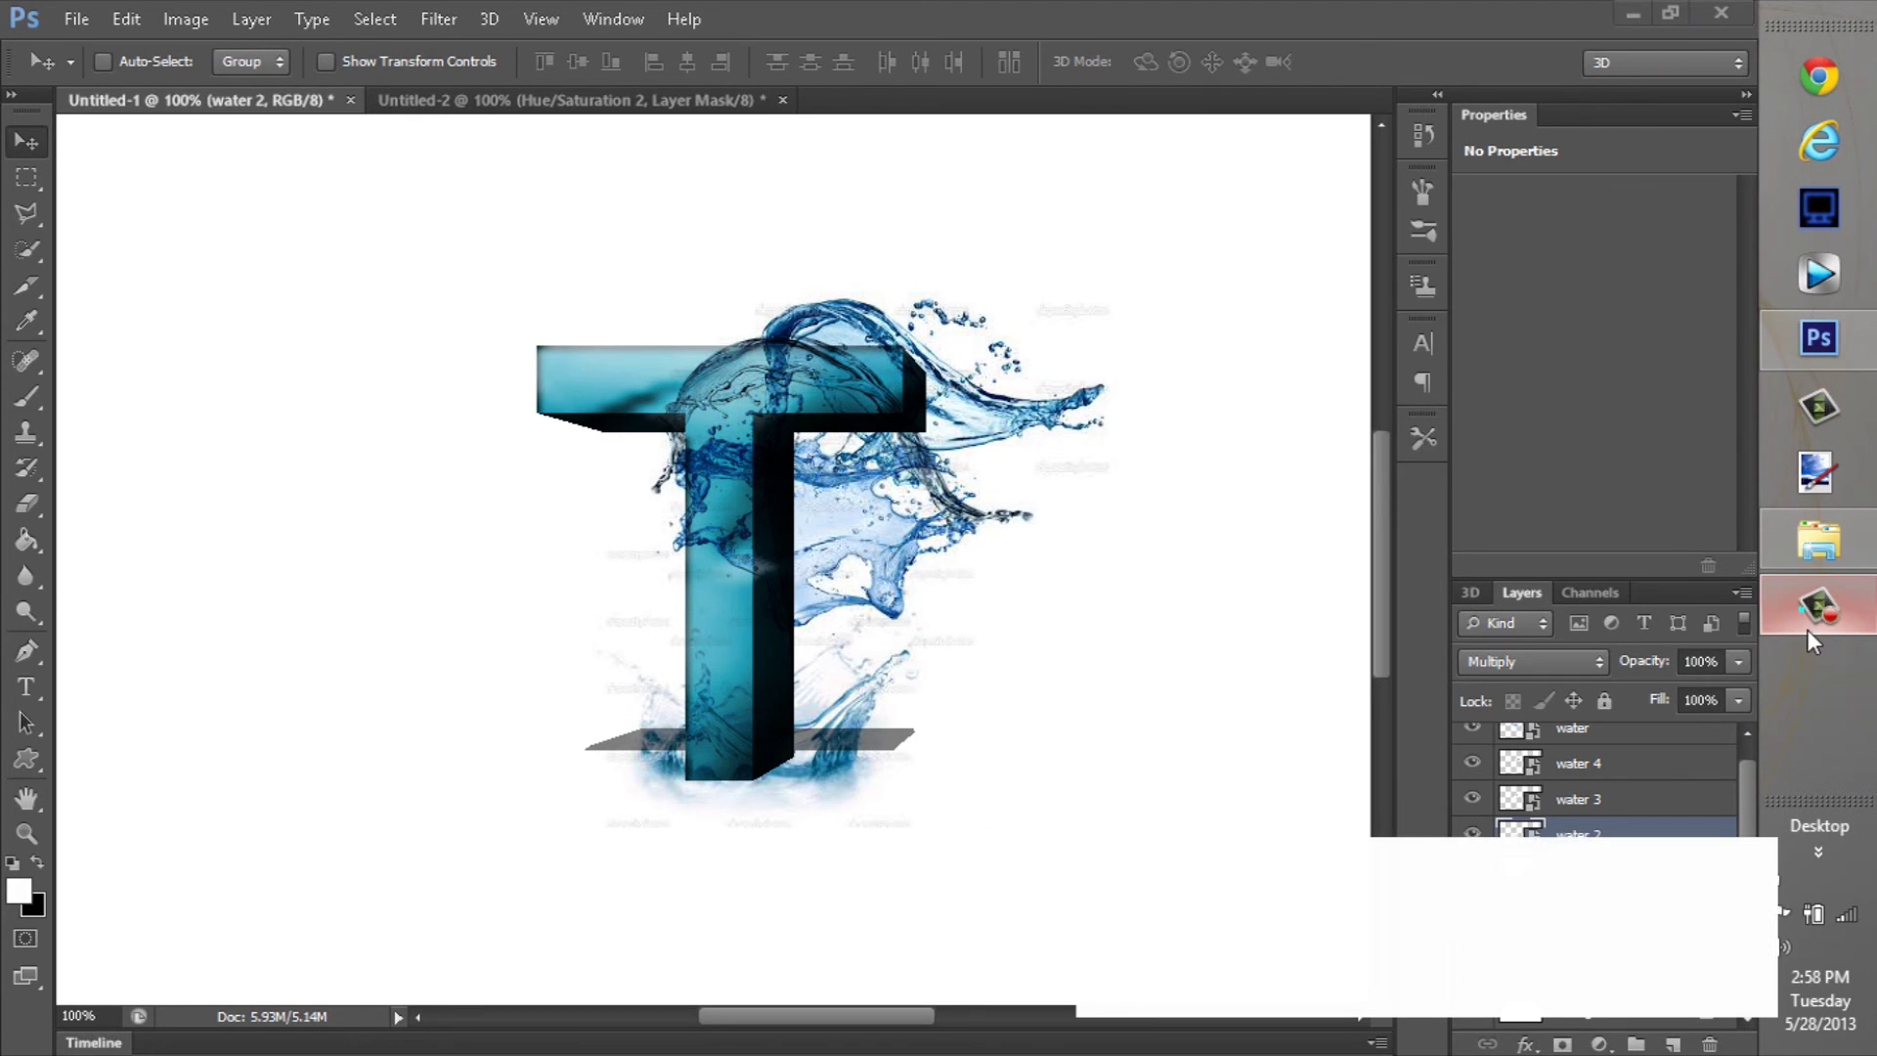